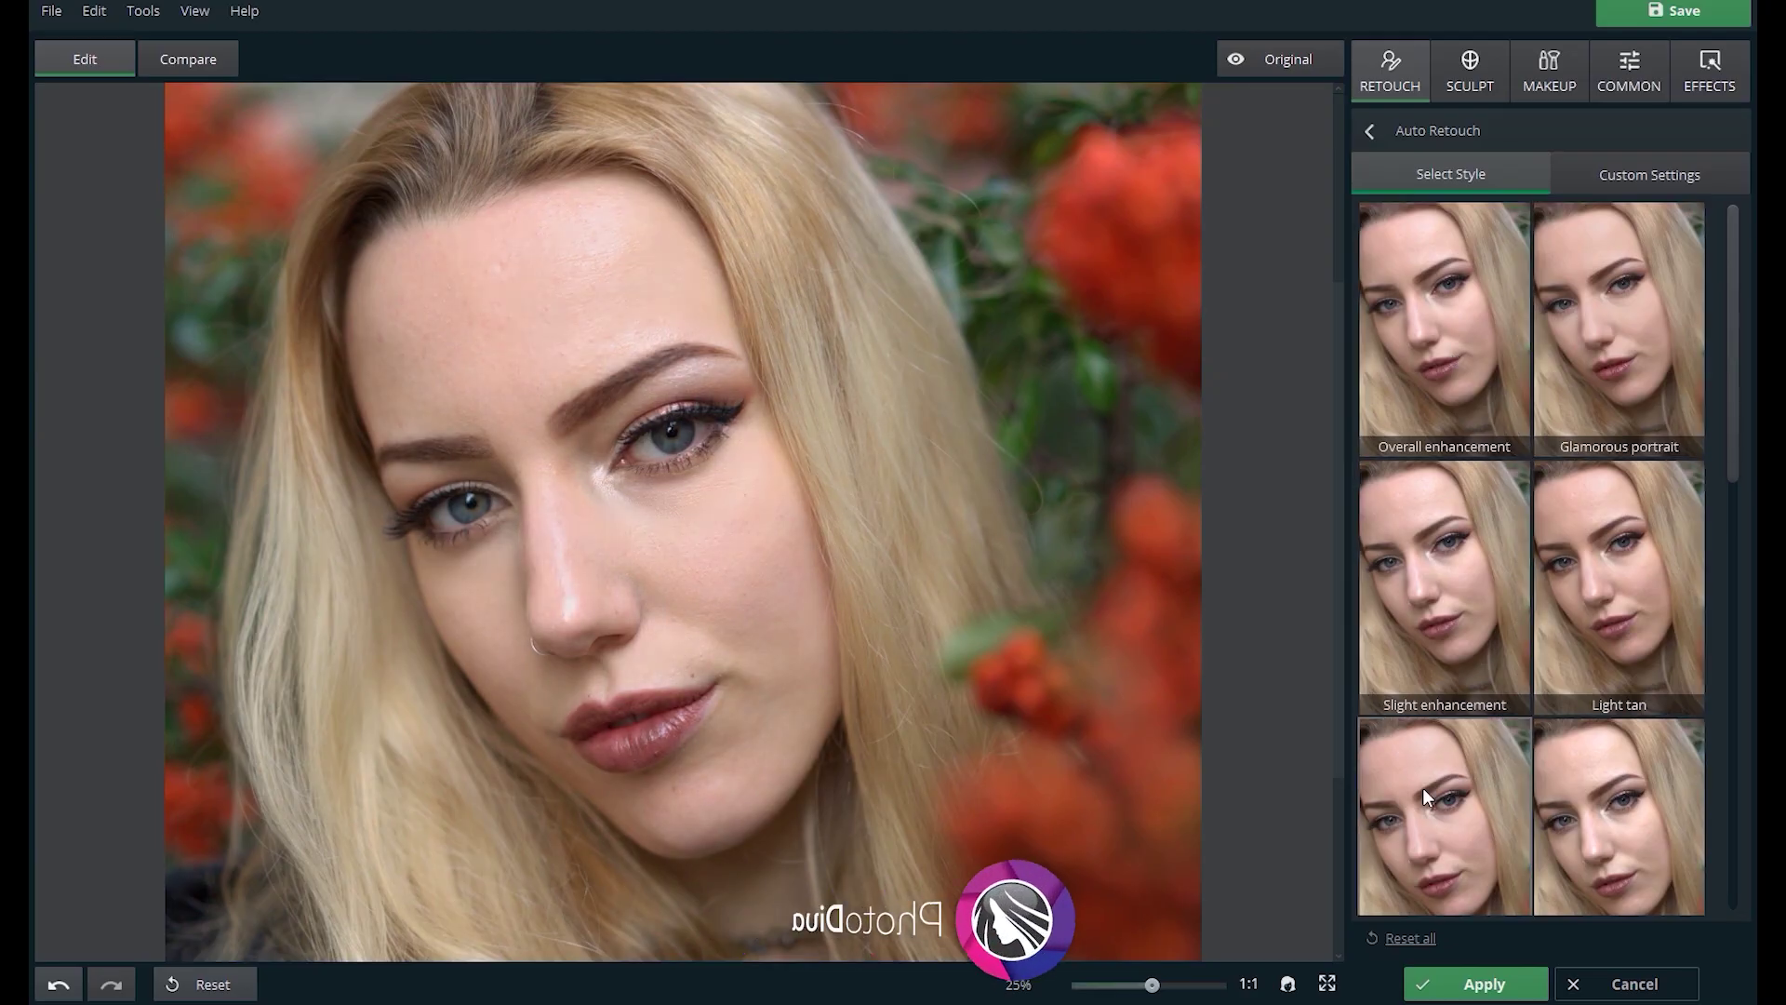
# - Apply PhotoDiva's Glamorous portrait style, then Luminar's Female Portrait look
pyautogui.scroll(-10, 1474, 757)
pyautogui.scroll(10, 1476, 339)
pyautogui.click(1549, 318)
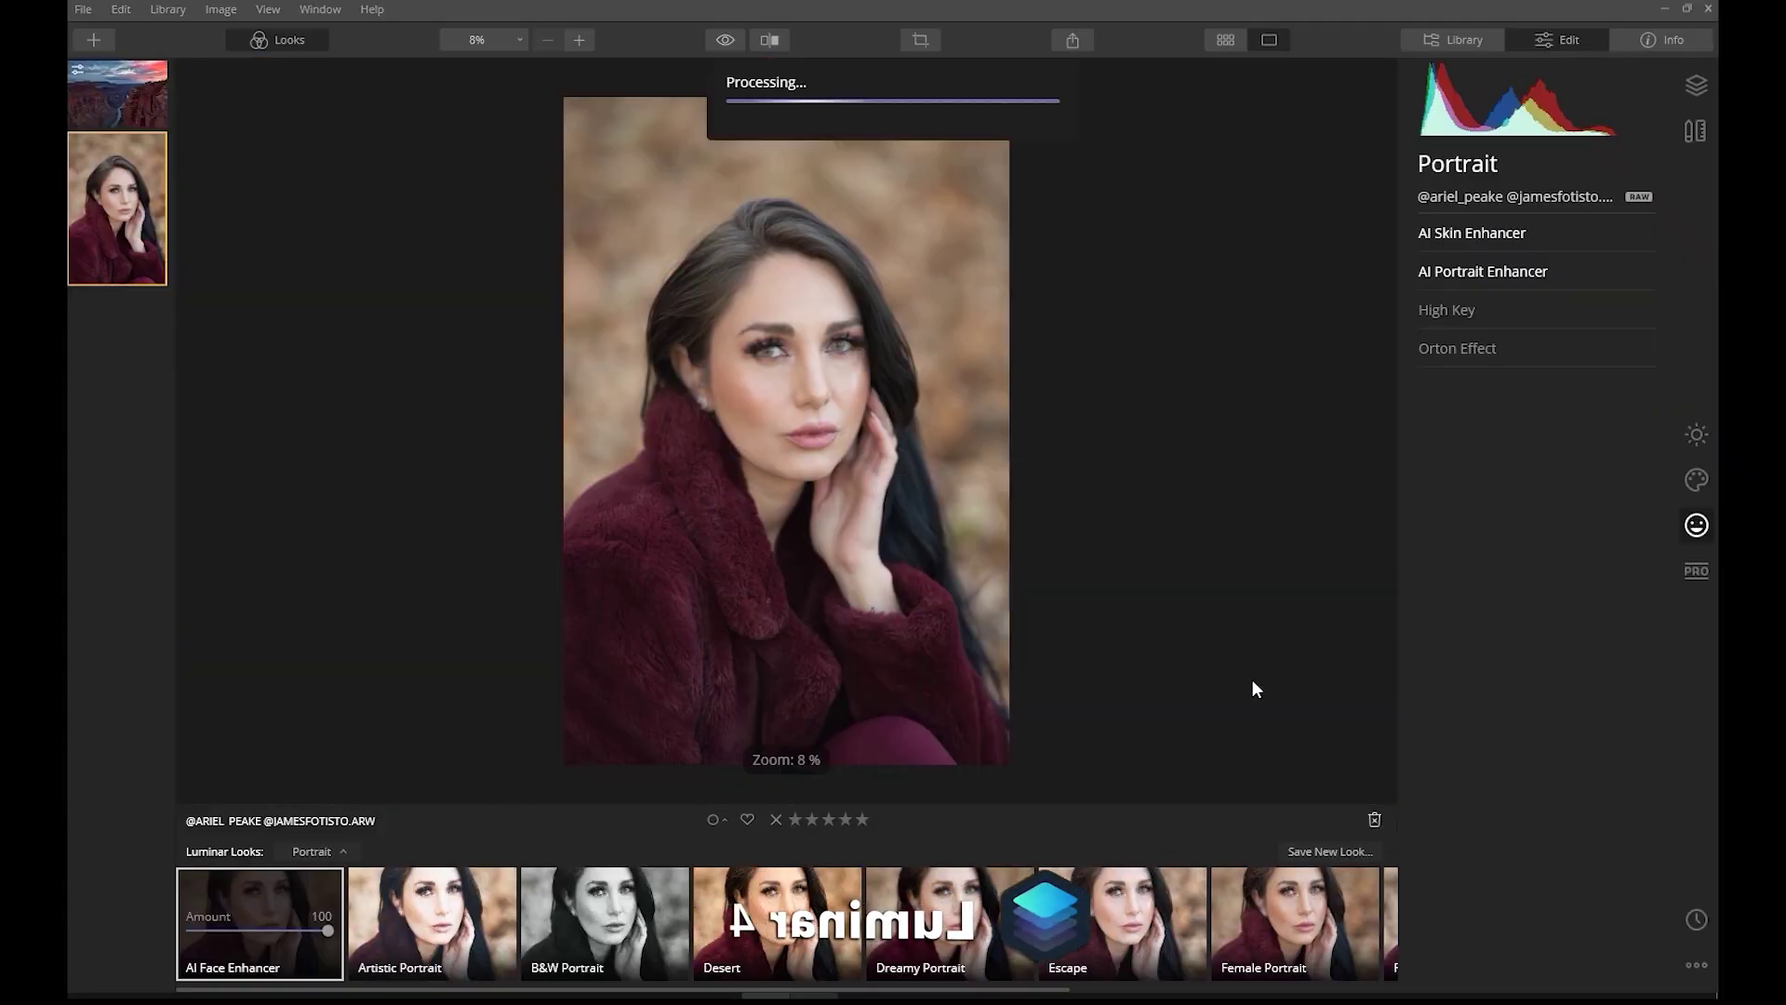
pyautogui.click(1269, 917)
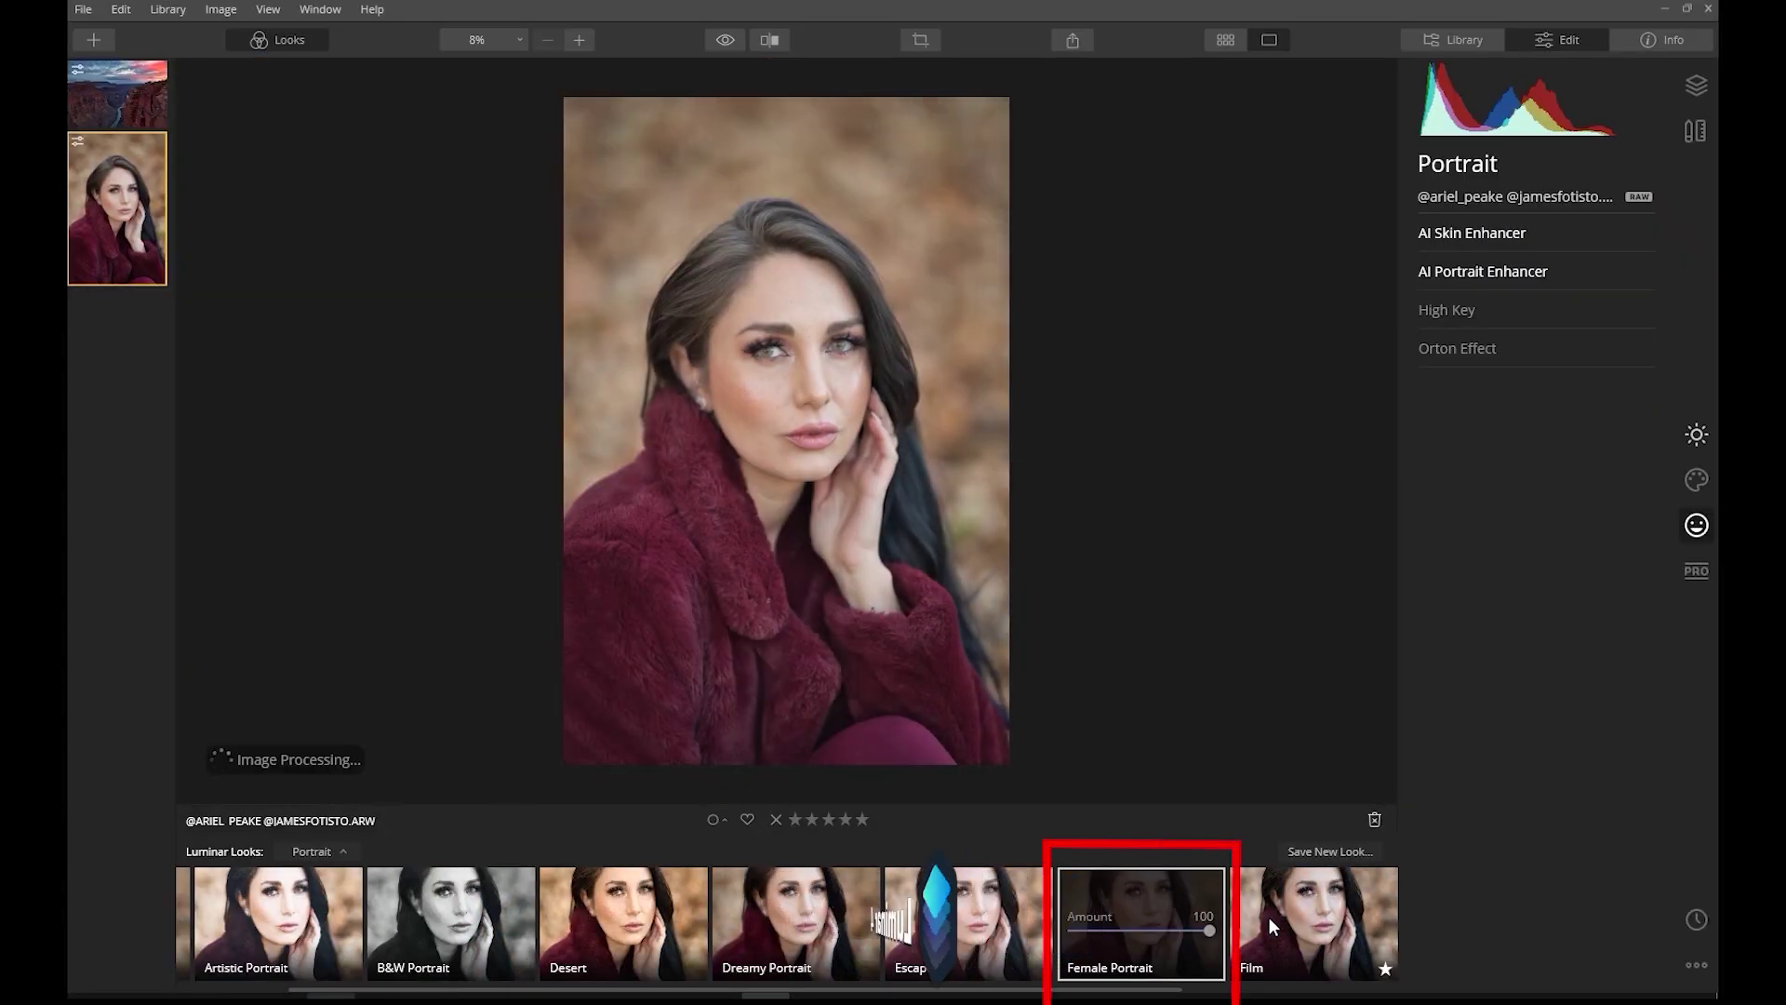
# - Zoom in and out on the face to compare the Female Portrait result
pyautogui.hotkey('ctrl', '=')
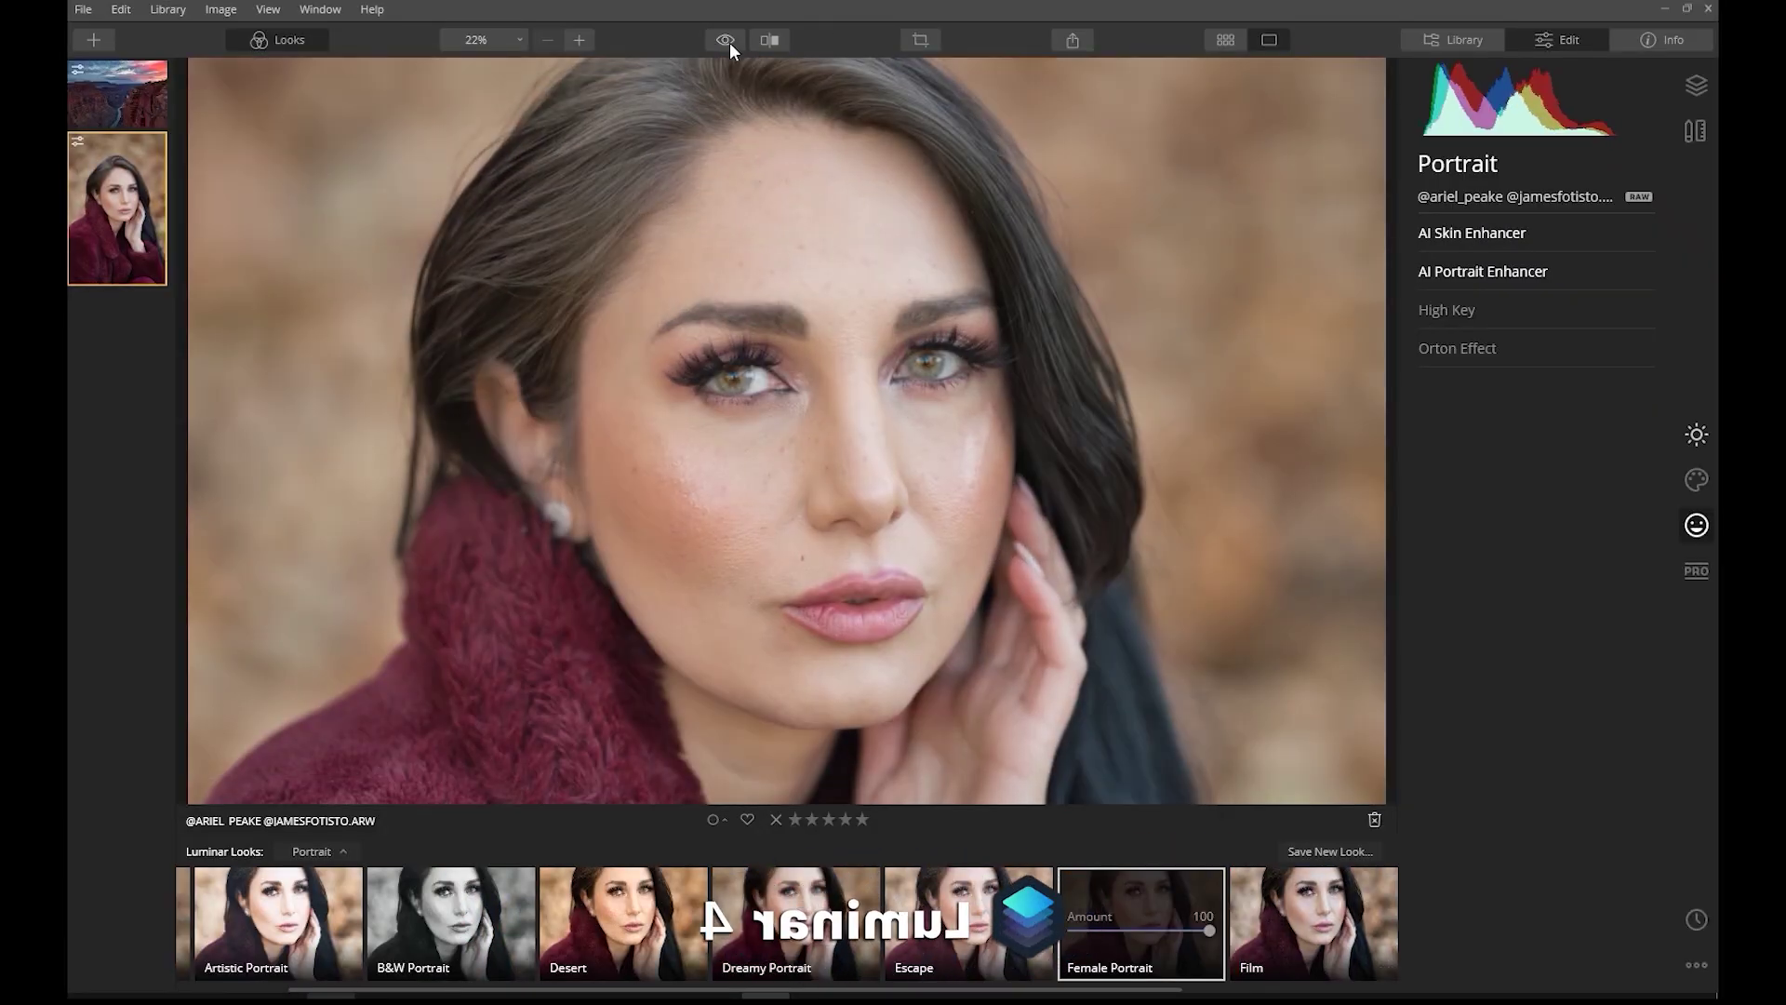
pyautogui.hotkey('ctrl', '-')
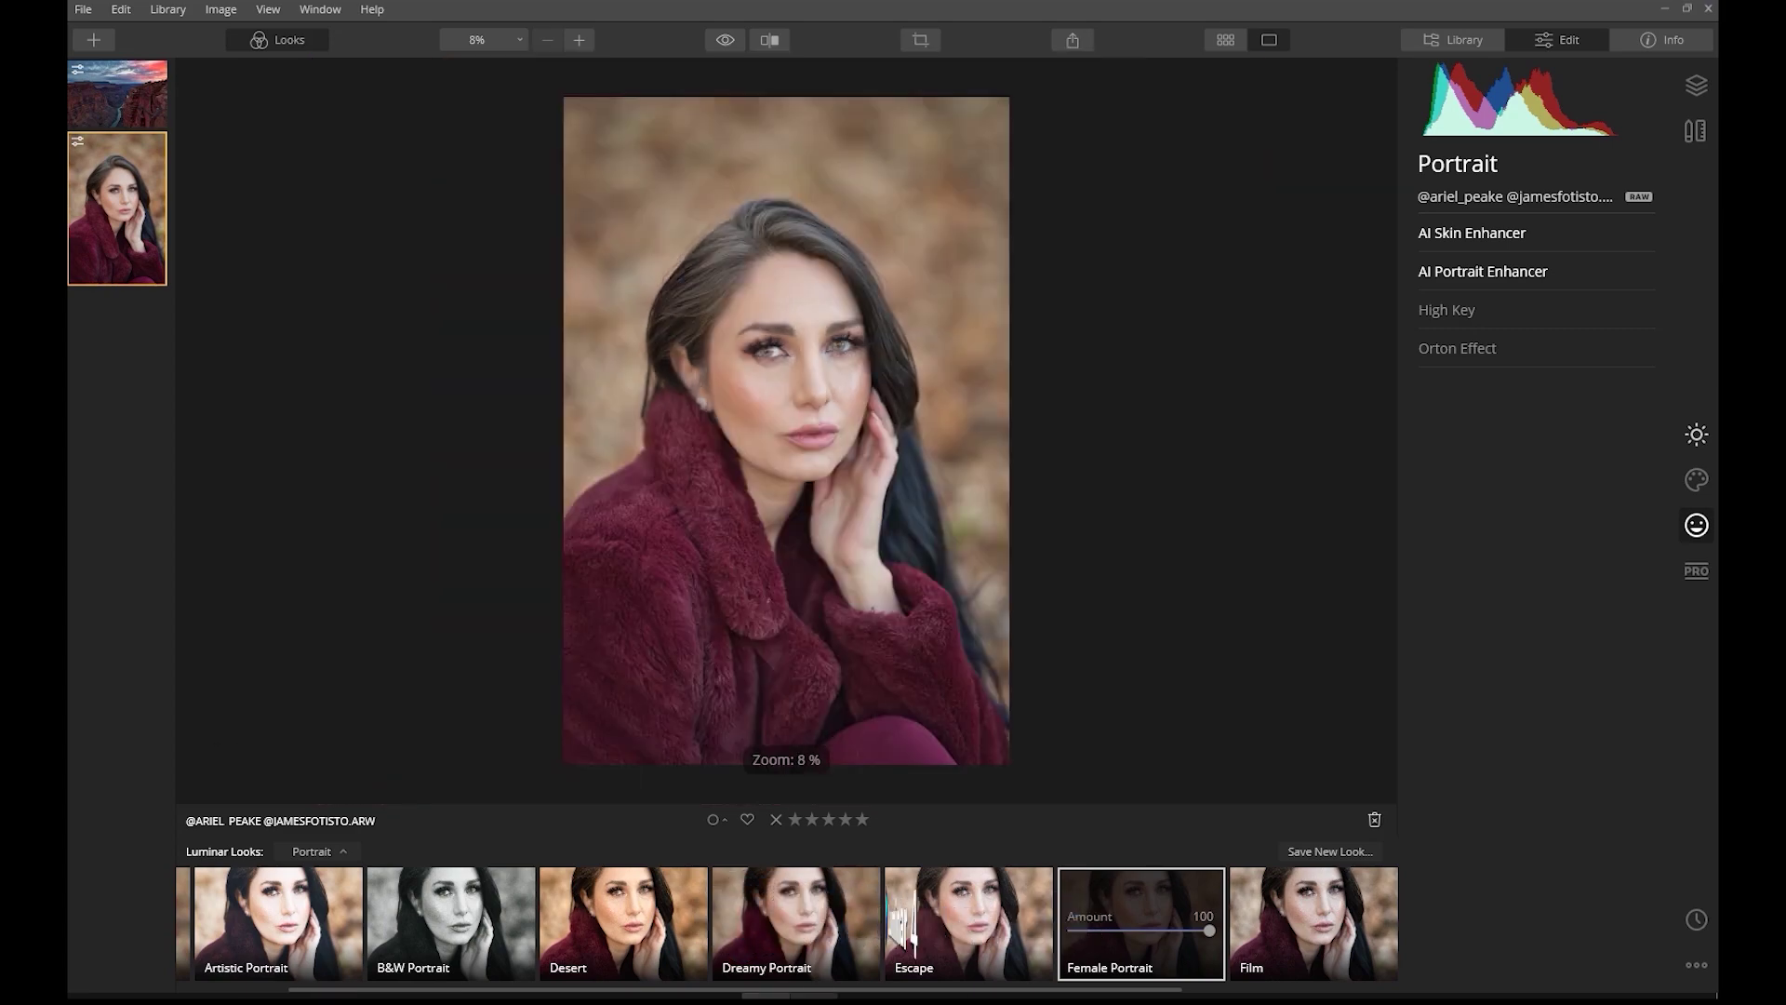
pyautogui.hotkey('ctrl', '=')
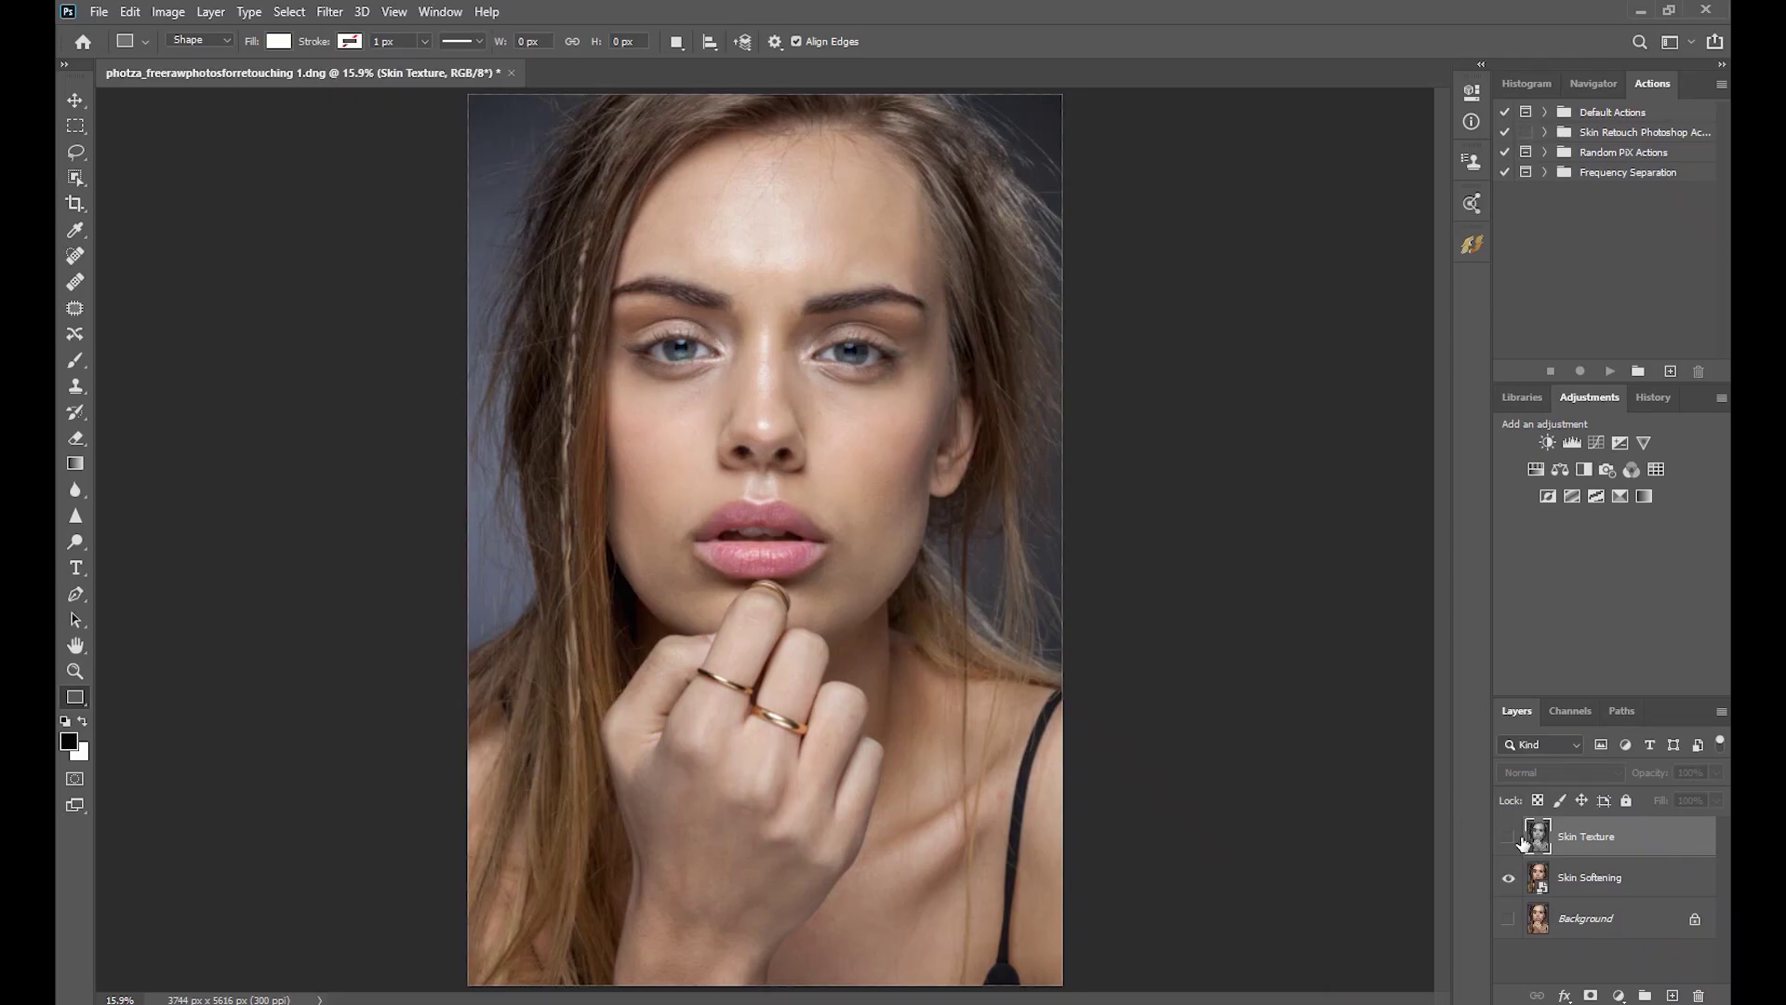
# - Desaturate the layer and convert Skin Texture for smart filters
pyautogui.hotkey('ctrl', 'shift', 'u')
pyautogui.click(329, 11)
pyautogui.click(389, 63)
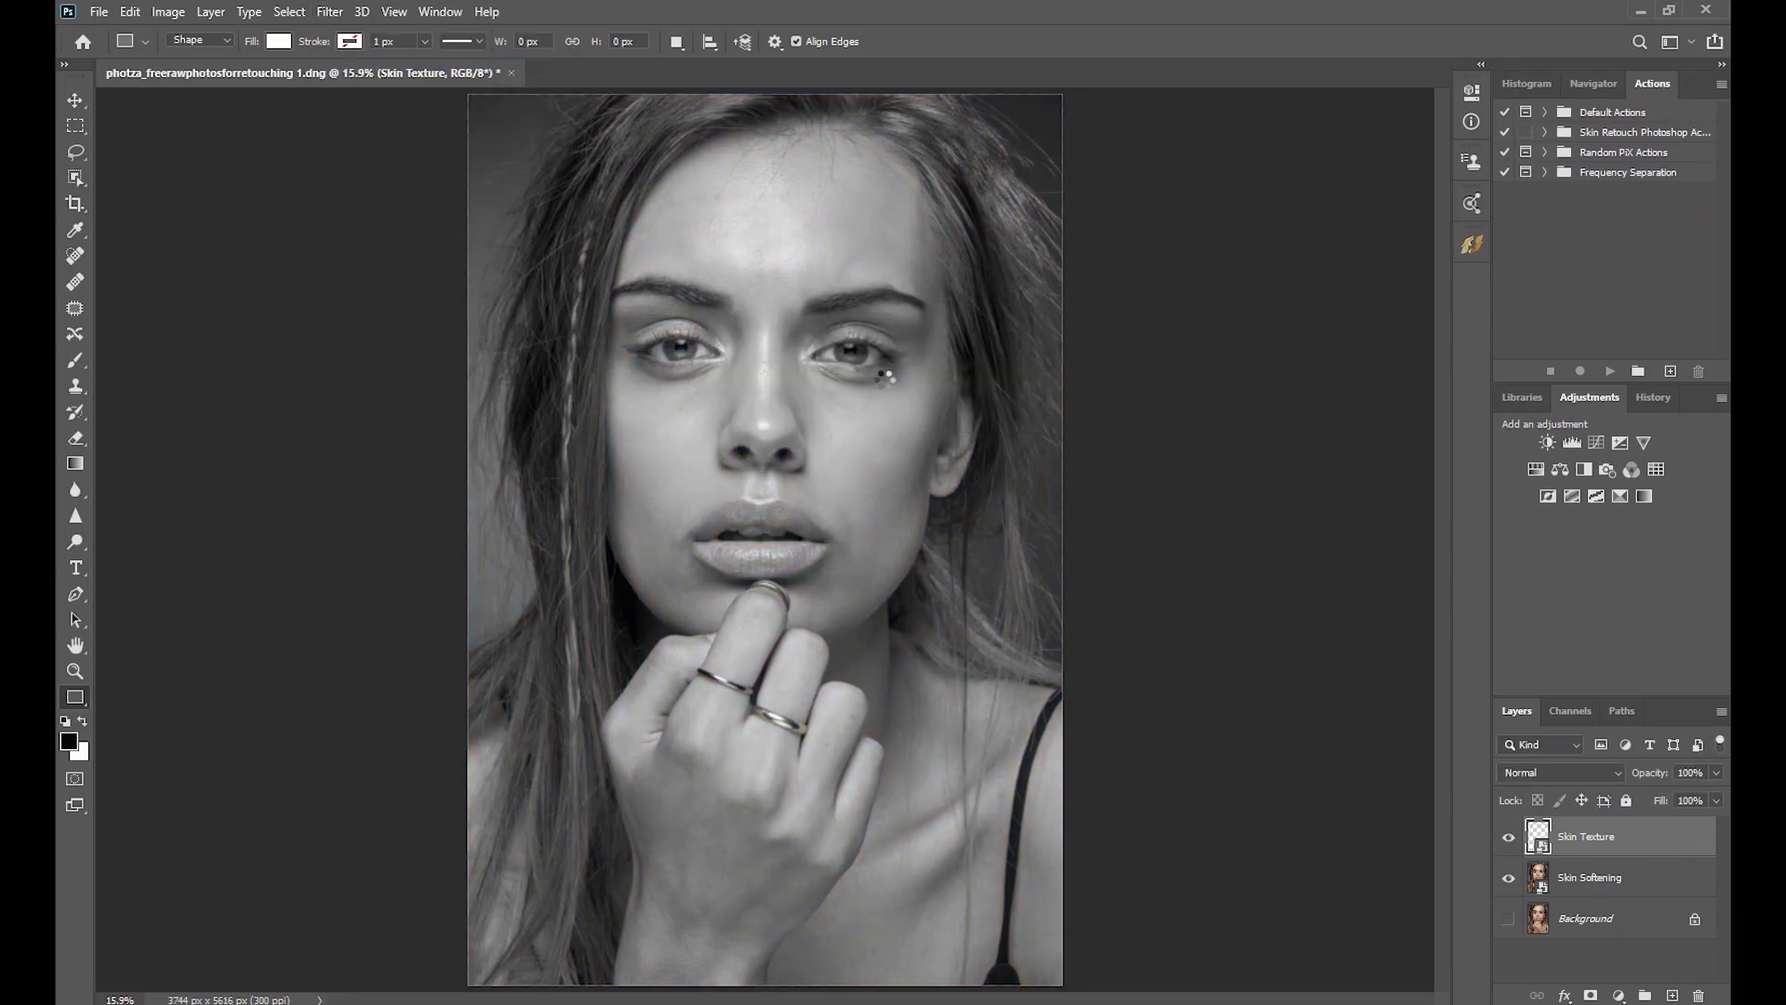
# - Apply a High Pass smart filter at radius 9.6 to Skin Texture, then hide it
pyautogui.press('v')
pyautogui.scroll(3, 967, 581)
pyautogui.click(329, 11)
pyautogui.moveTo(486, 411)
pyautogui.click(618, 427)
pyautogui.moveTo(1192, 649); pyautogui.dragTo(1175, 655)
pyautogui.click(1349, 381)
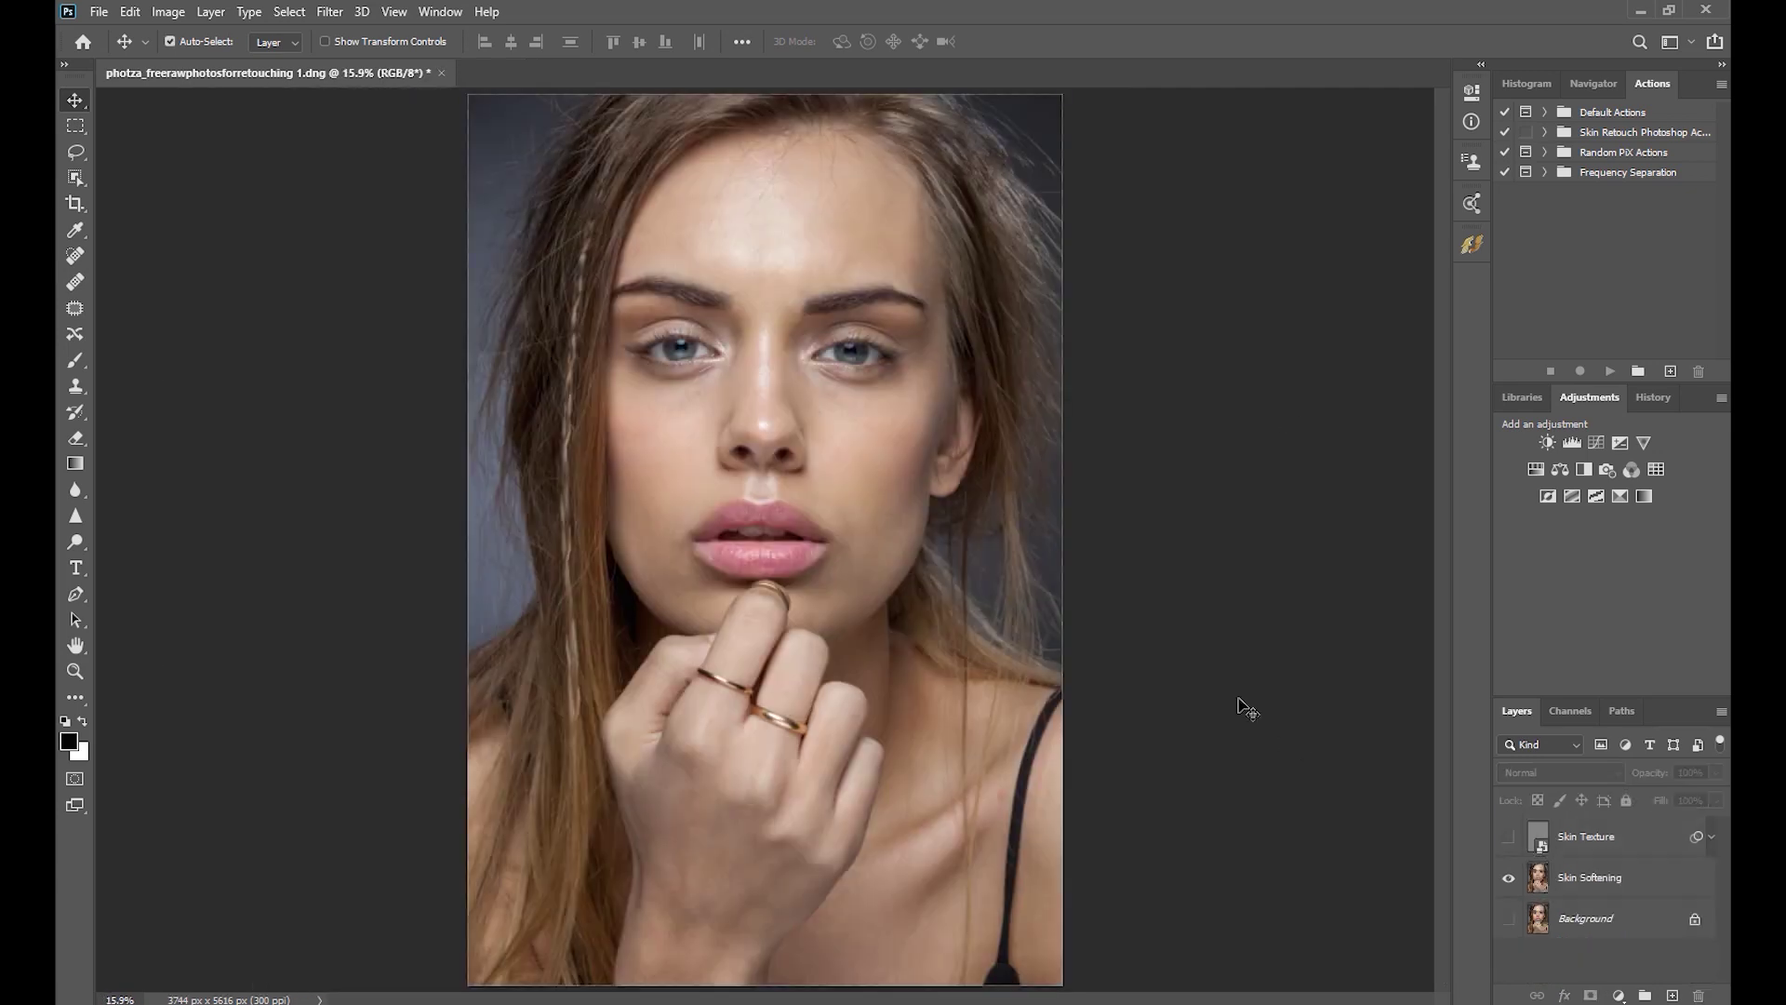
pyautogui.click(1589, 877)
# - Apply Surface Blur to Skin Softening with radius 24 and threshold 15
pyautogui.click(329, 11)
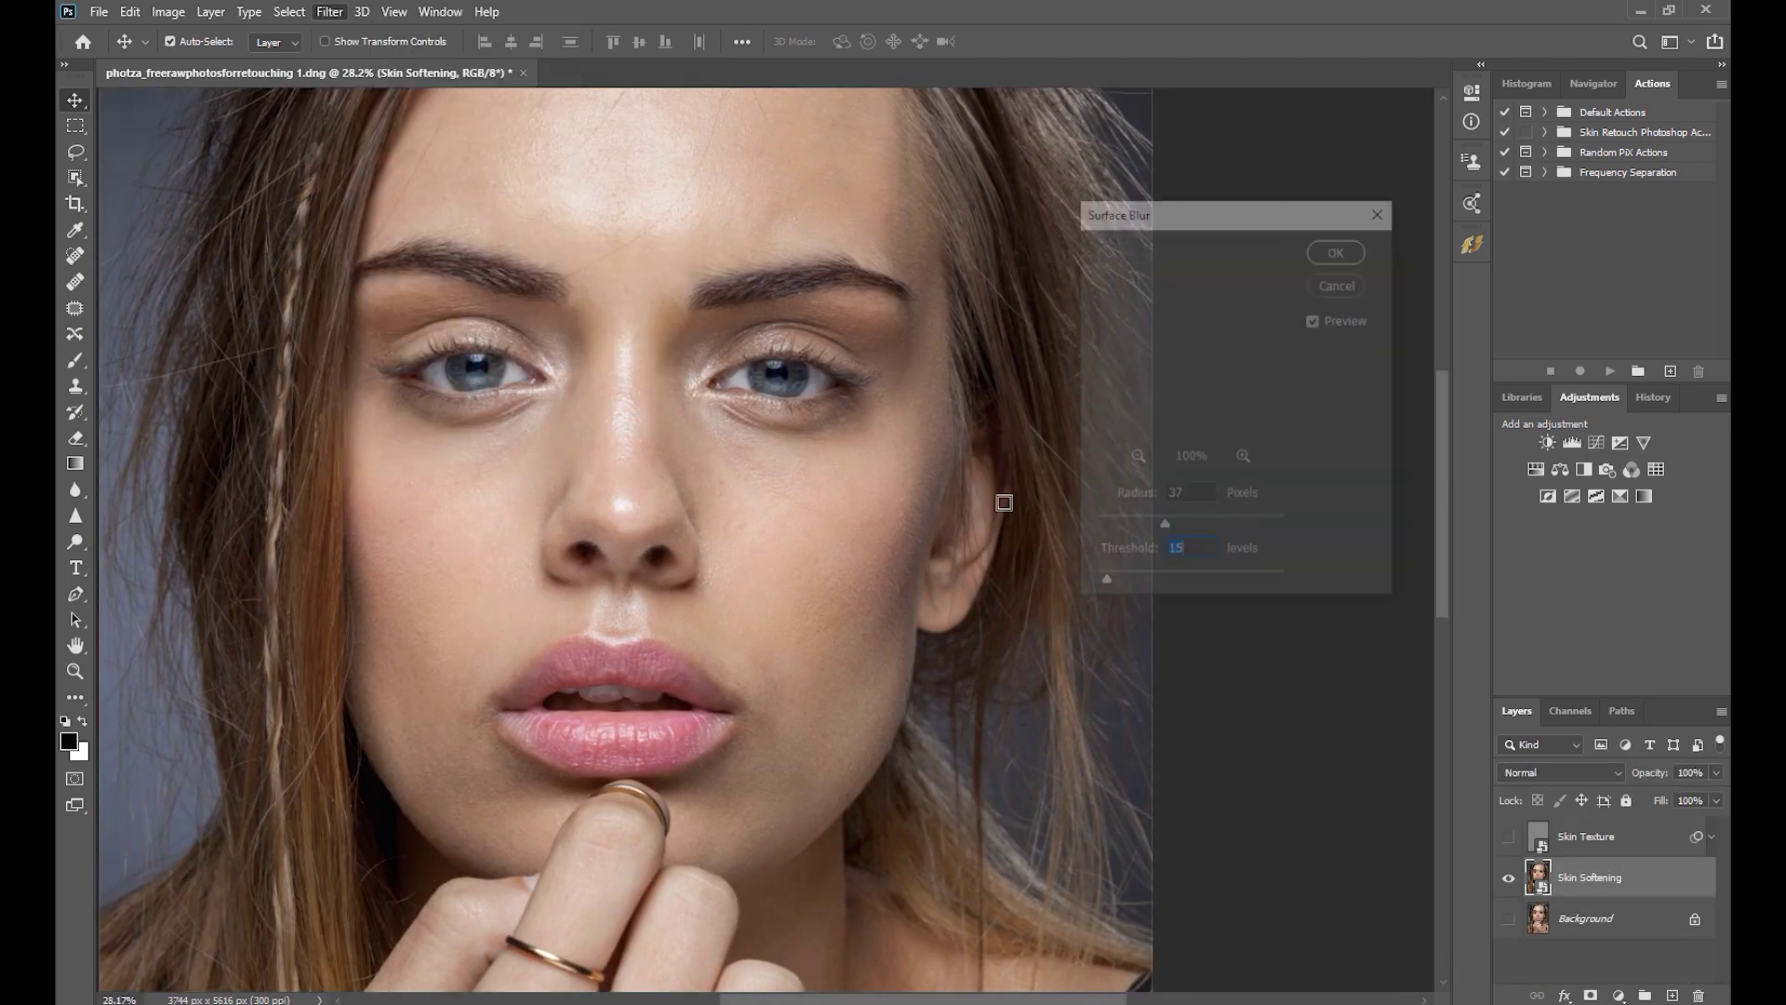
pyautogui.moveTo(1157, 525); pyautogui.dragTo(1095, 527)
pyautogui.moveTo(1159, 354); pyautogui.dragTo(1237, 400)
pyautogui.click(1136, 457)
pyautogui.moveTo(1103, 531); pyautogui.dragTo(1139, 528)
pyautogui.moveTo(1287, 584); pyautogui.dragTo(1104, 586)
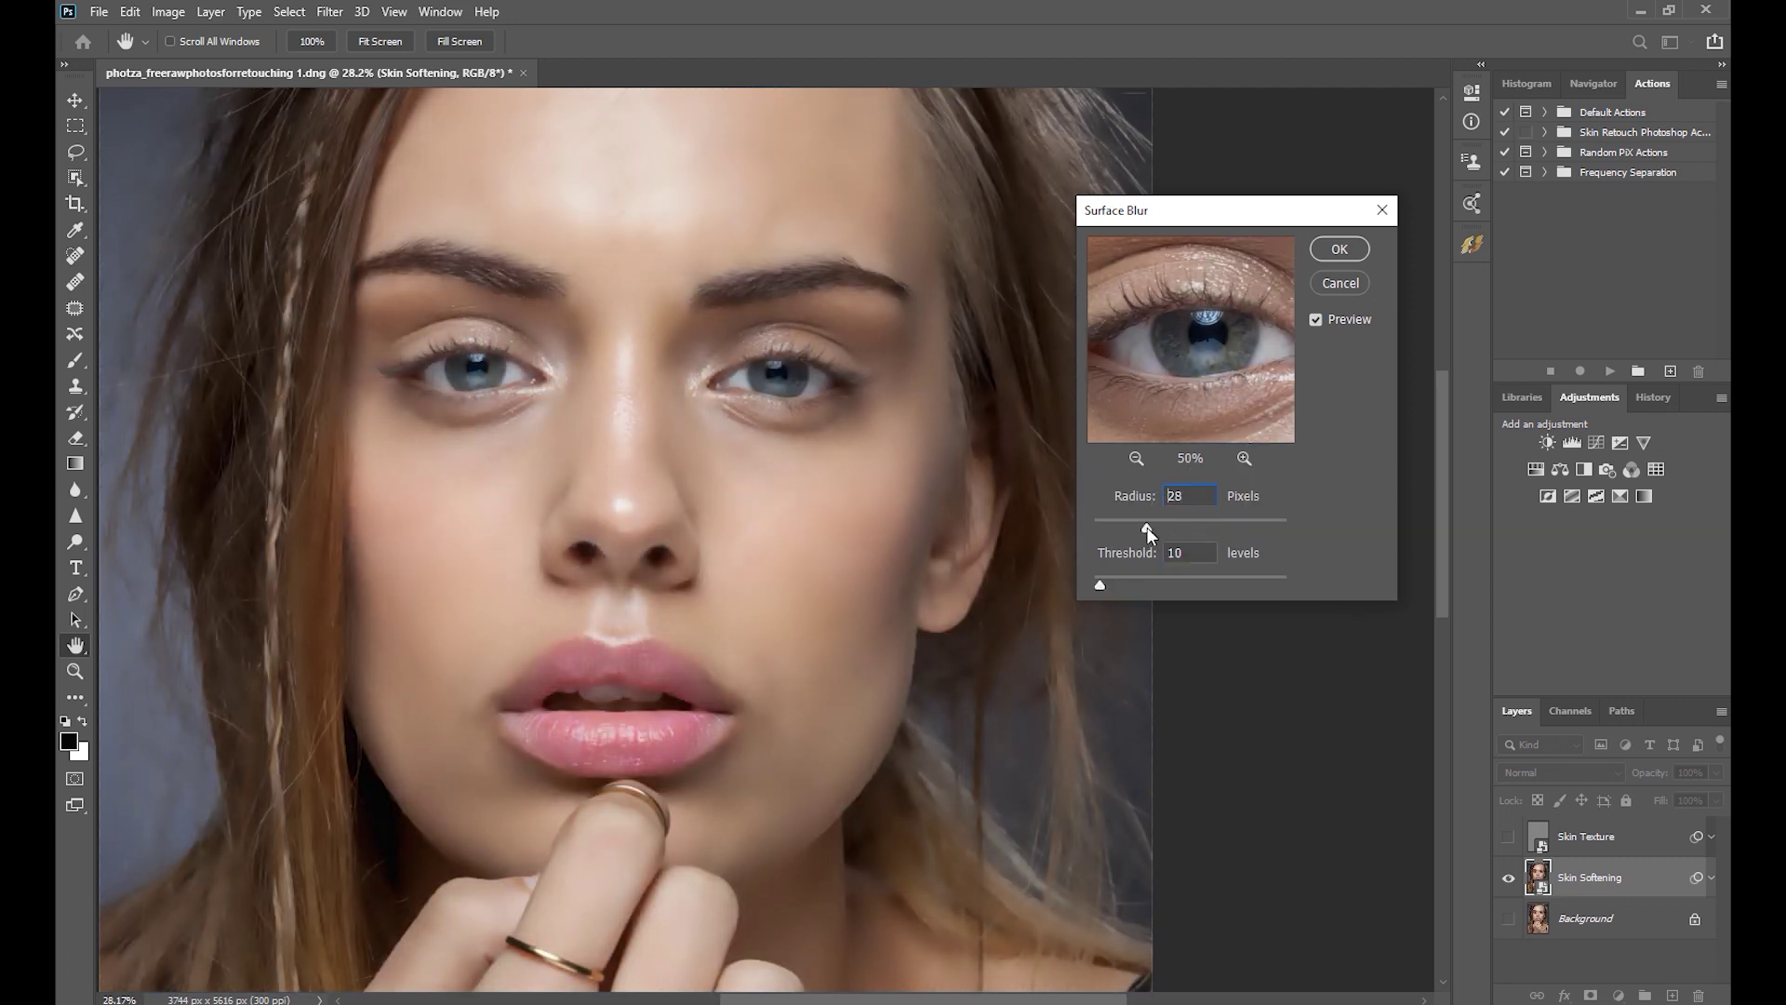
pyautogui.click(1339, 249)
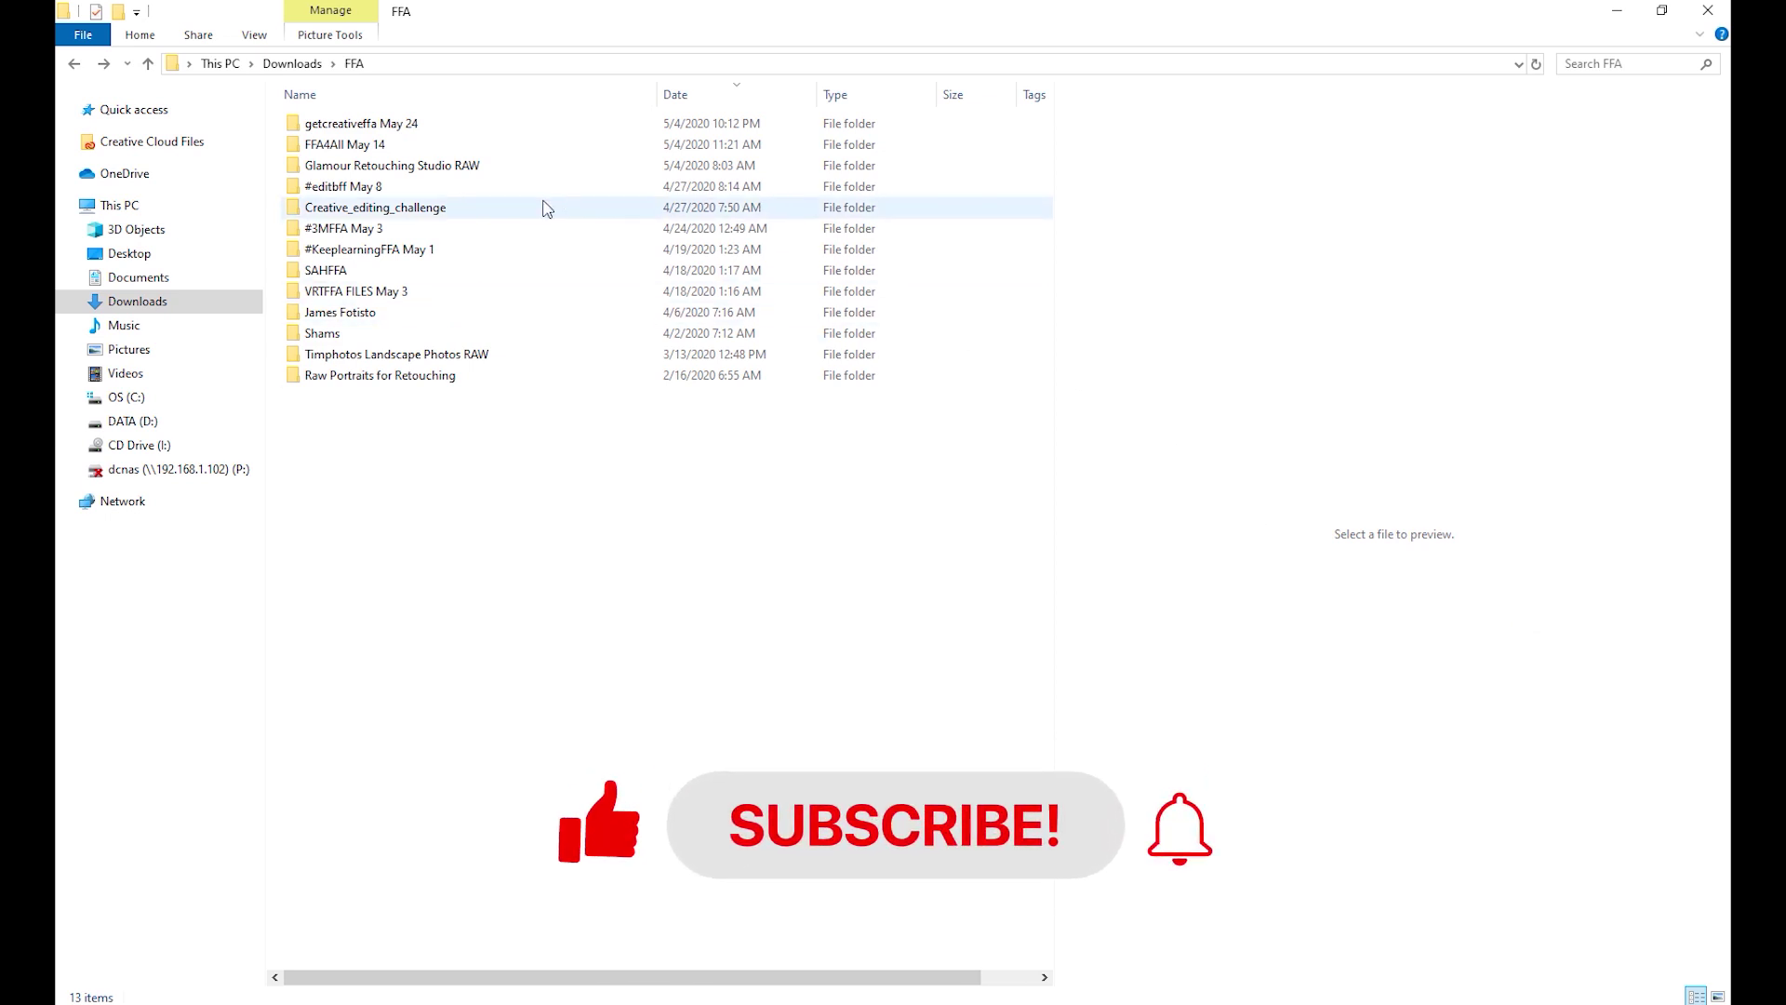
# - Open the Glamour Retouching Studio RAW folder and preview glamretouchingstudio (4).NEF after (1).NEF
pyautogui.doubleClick(510, 171)
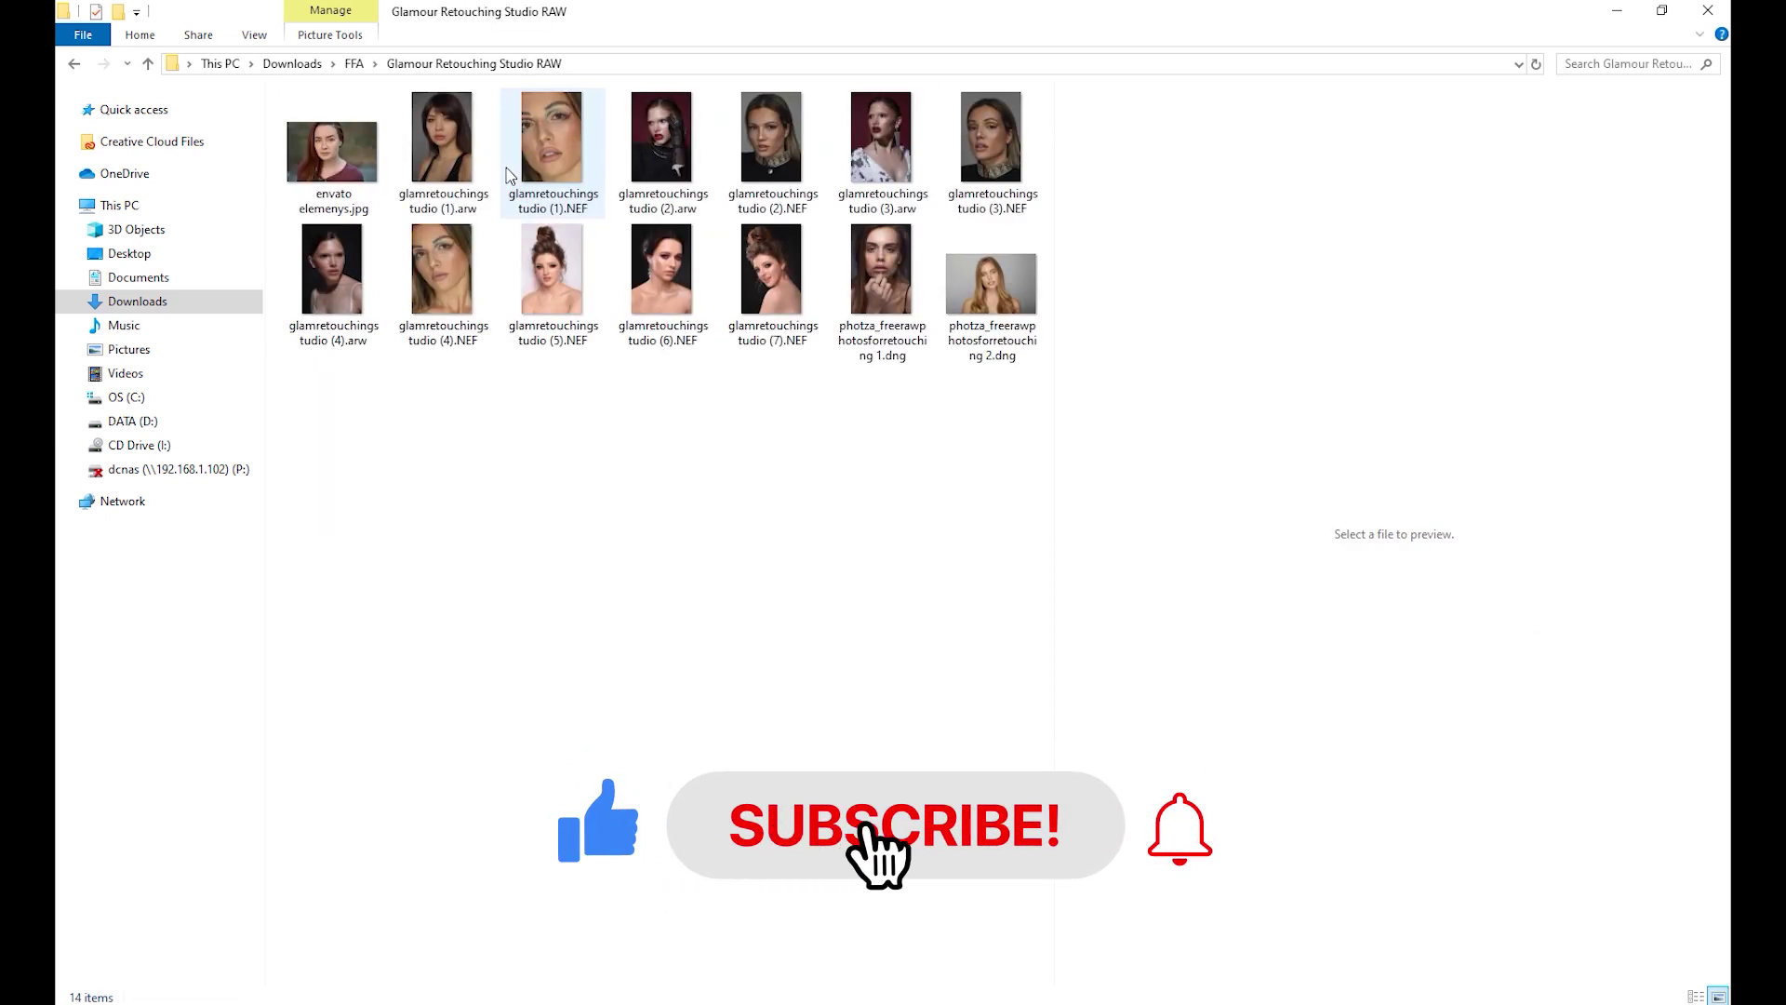
pyautogui.click(551, 154)
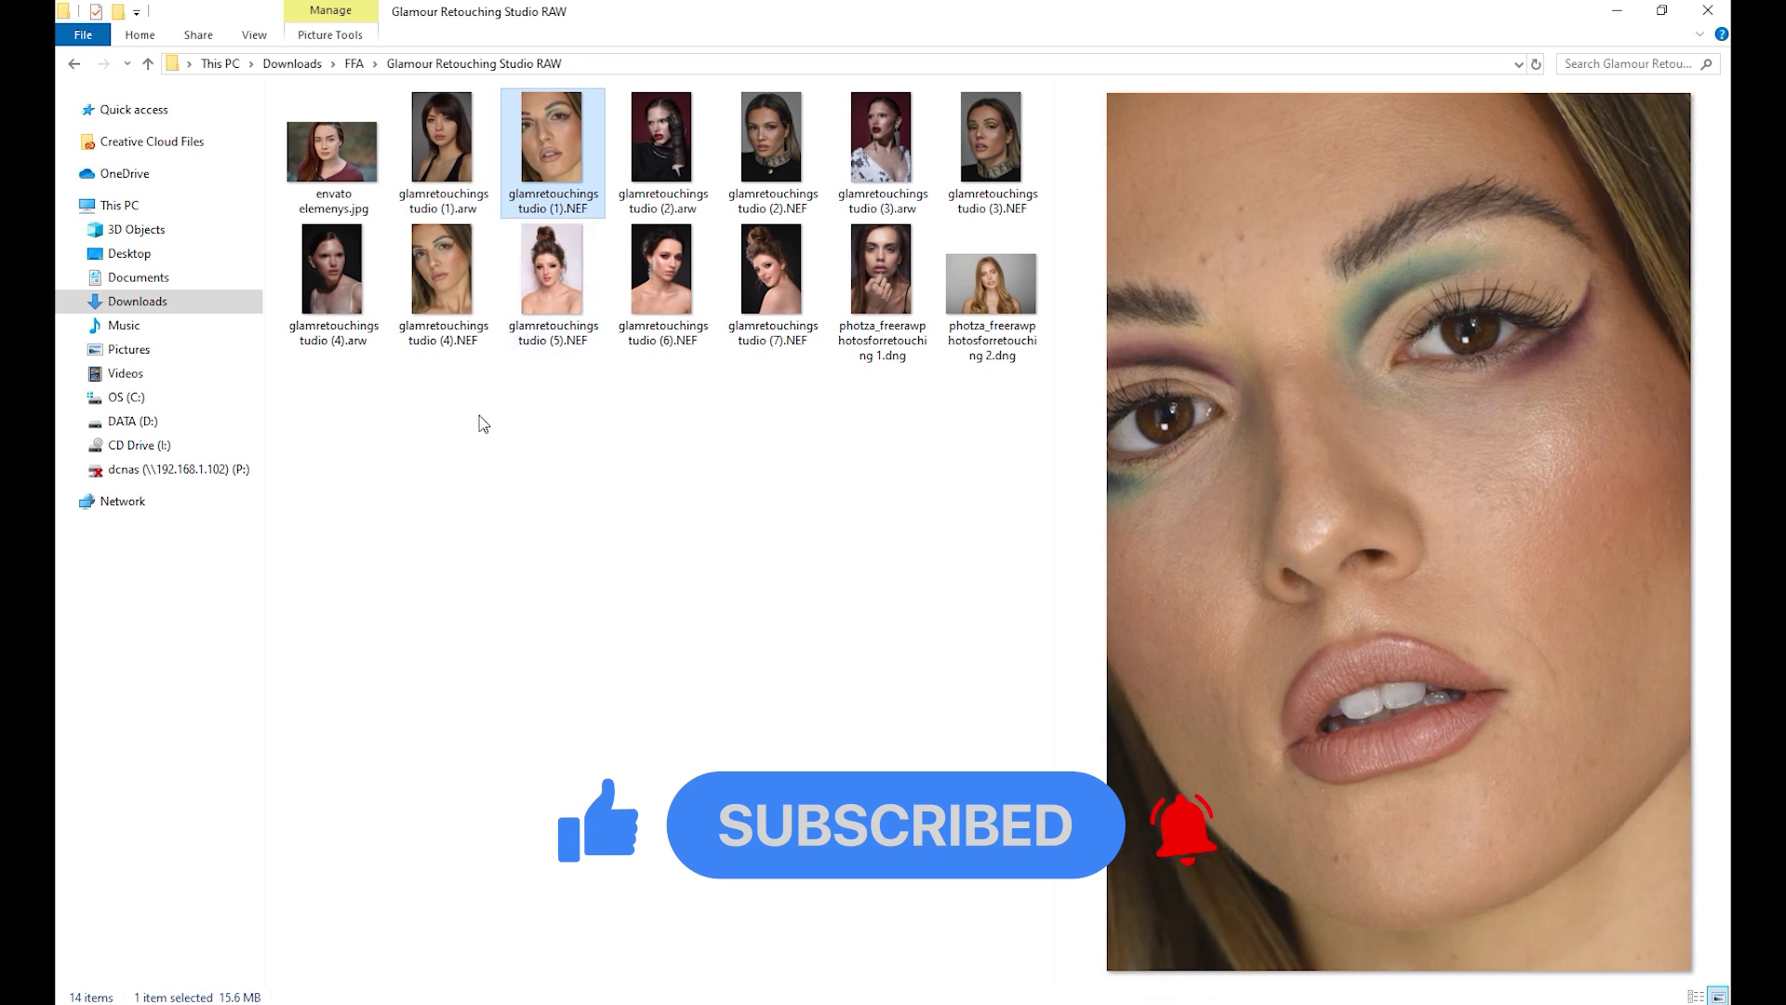
pyautogui.click(449, 292)
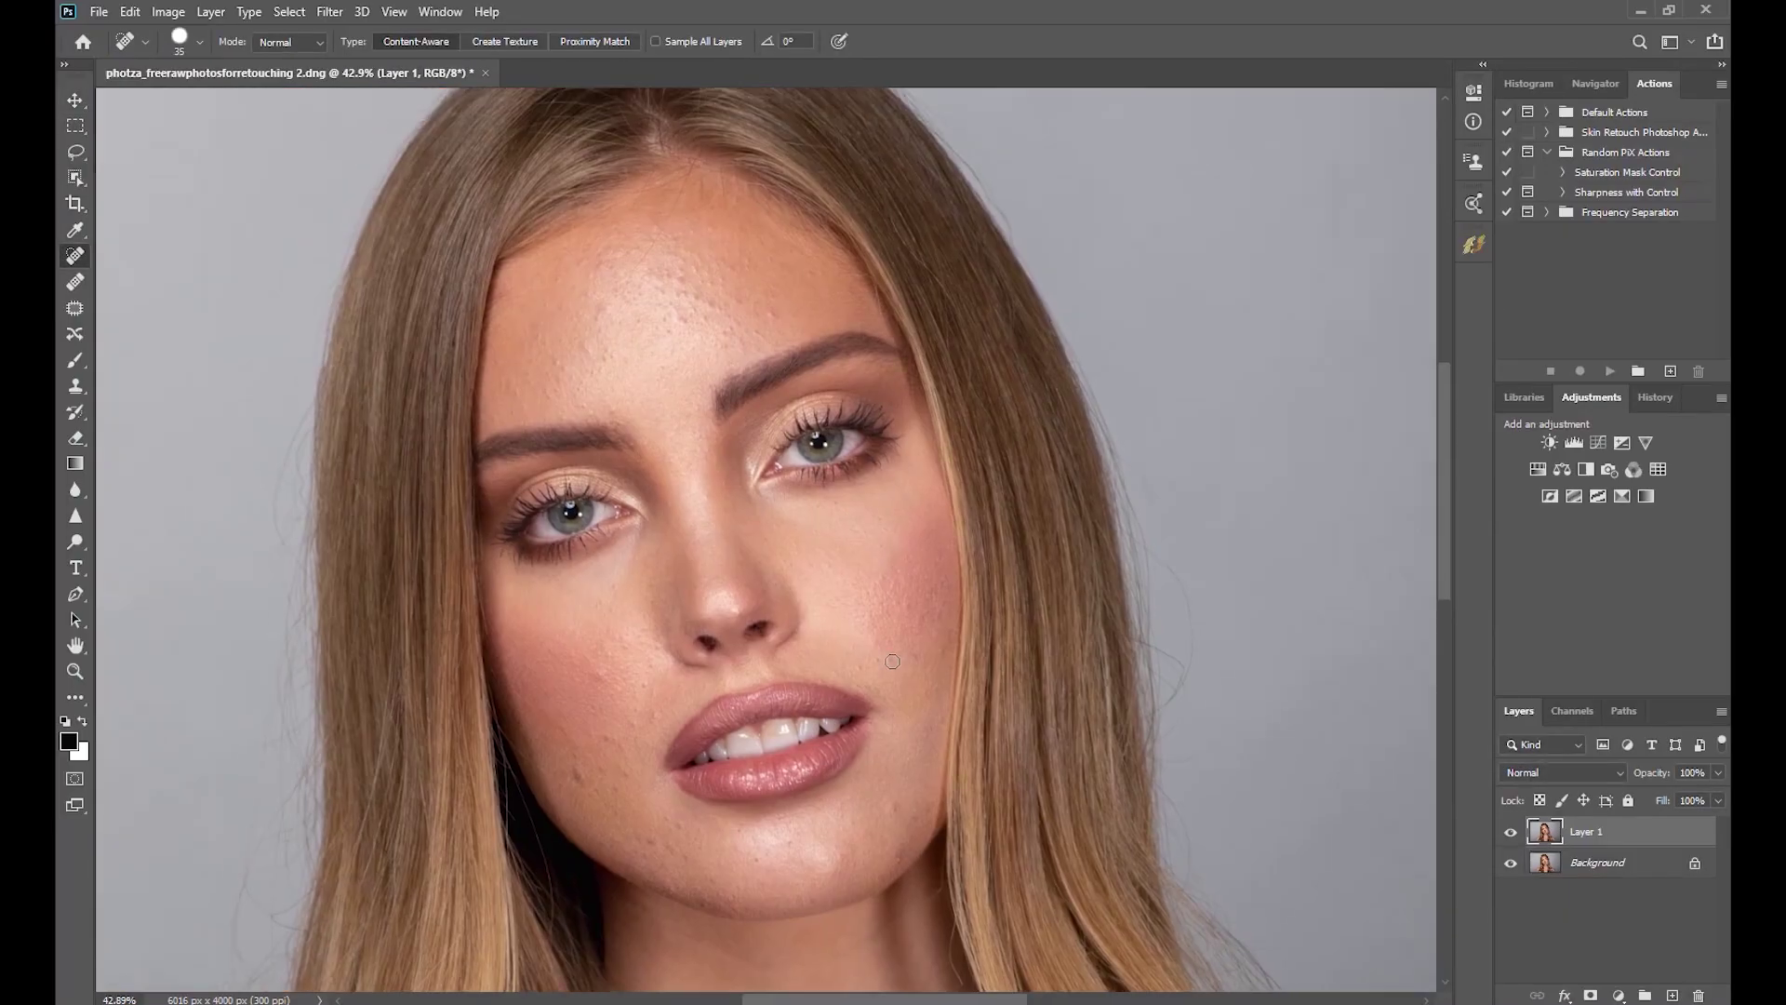
# - Heal two forehead blemishes and set the Surface Blur threshold to 23
pyautogui.click(681, 279)
pyautogui.click(654, 275)
pyautogui.moveTo(884, 179); pyautogui.dragTo(1250, 188)
pyautogui.moveTo(1153, 562); pyautogui.dragTo(1129, 565)
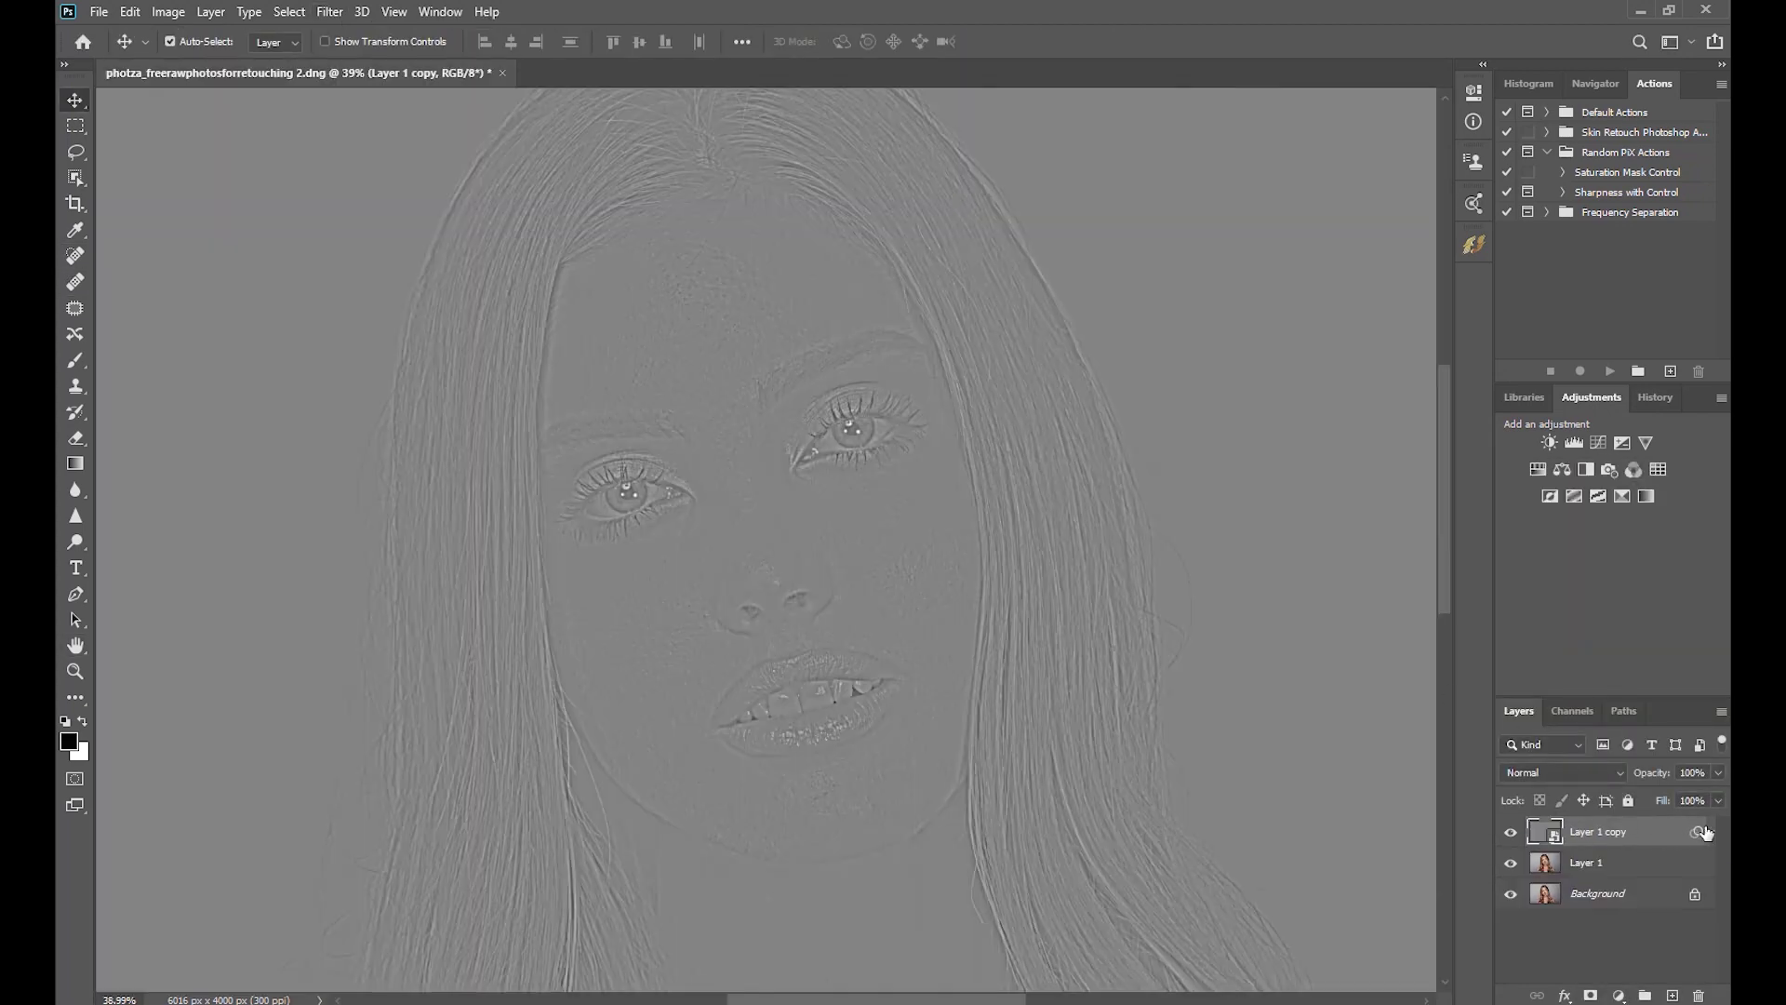
# - Reopen and confirm the High Pass smart filter on Layer 1 copy, then fit the image
pyautogui.click(1712, 832)
pyautogui.doubleClick(1623, 886)
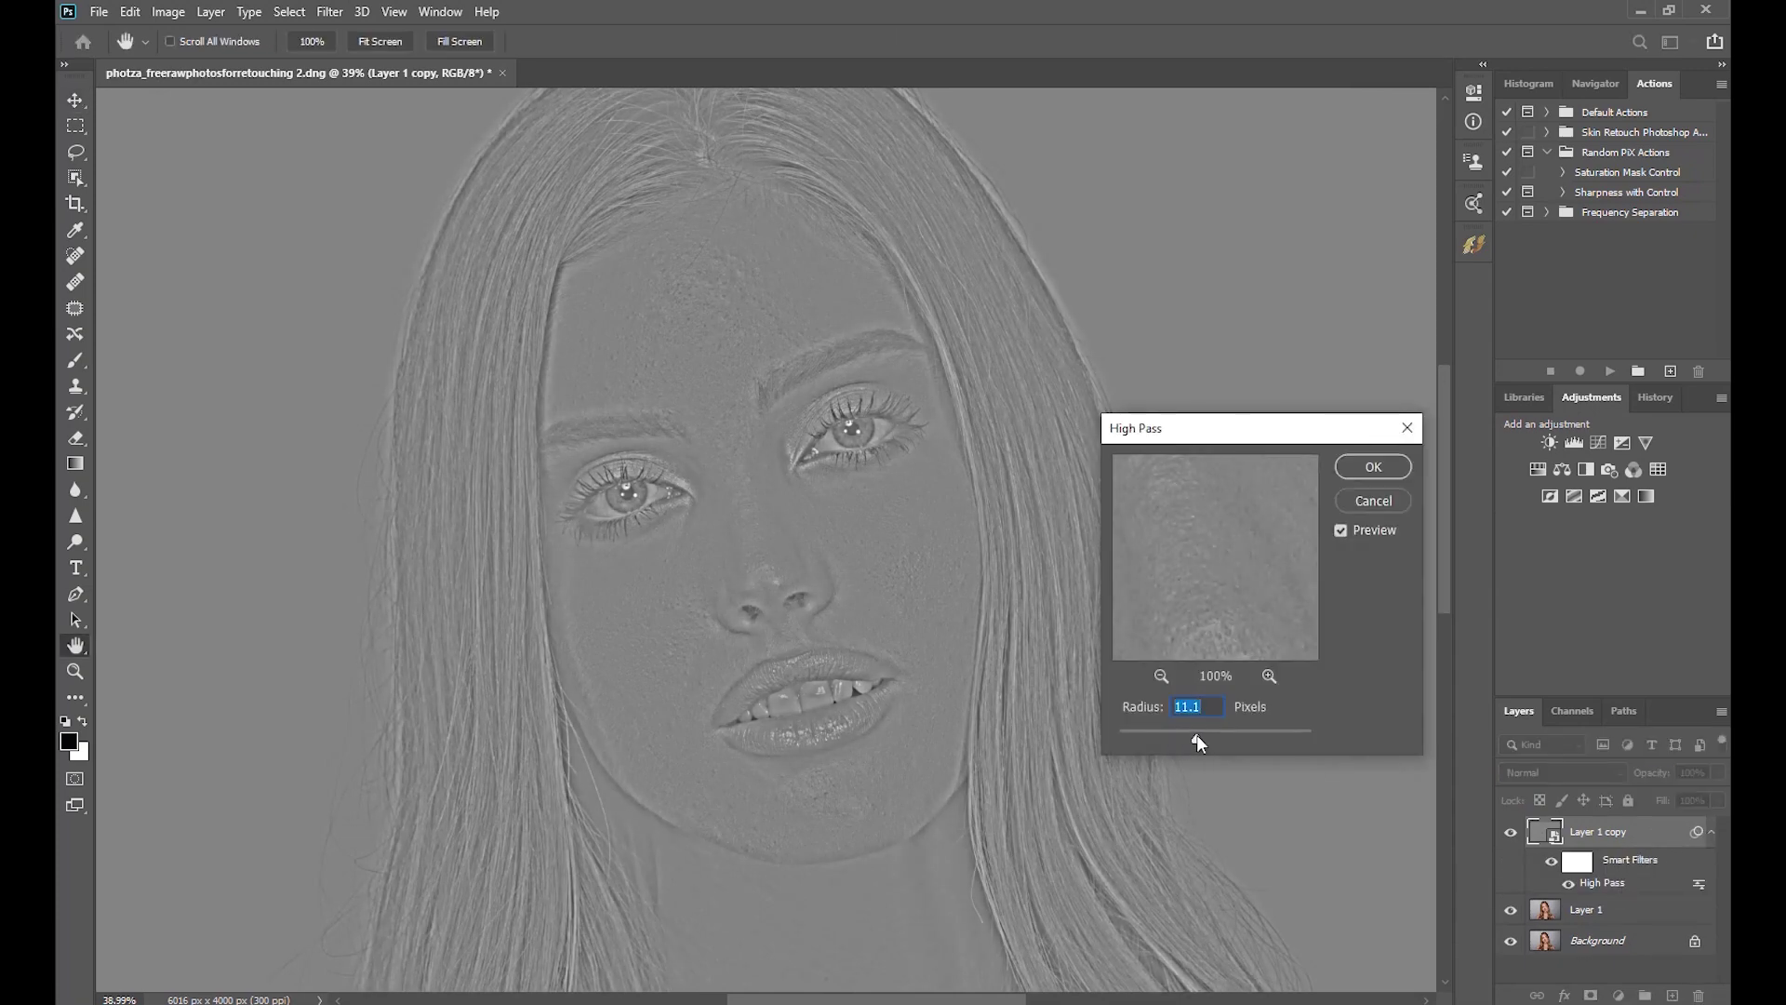
pyautogui.click(1373, 466)
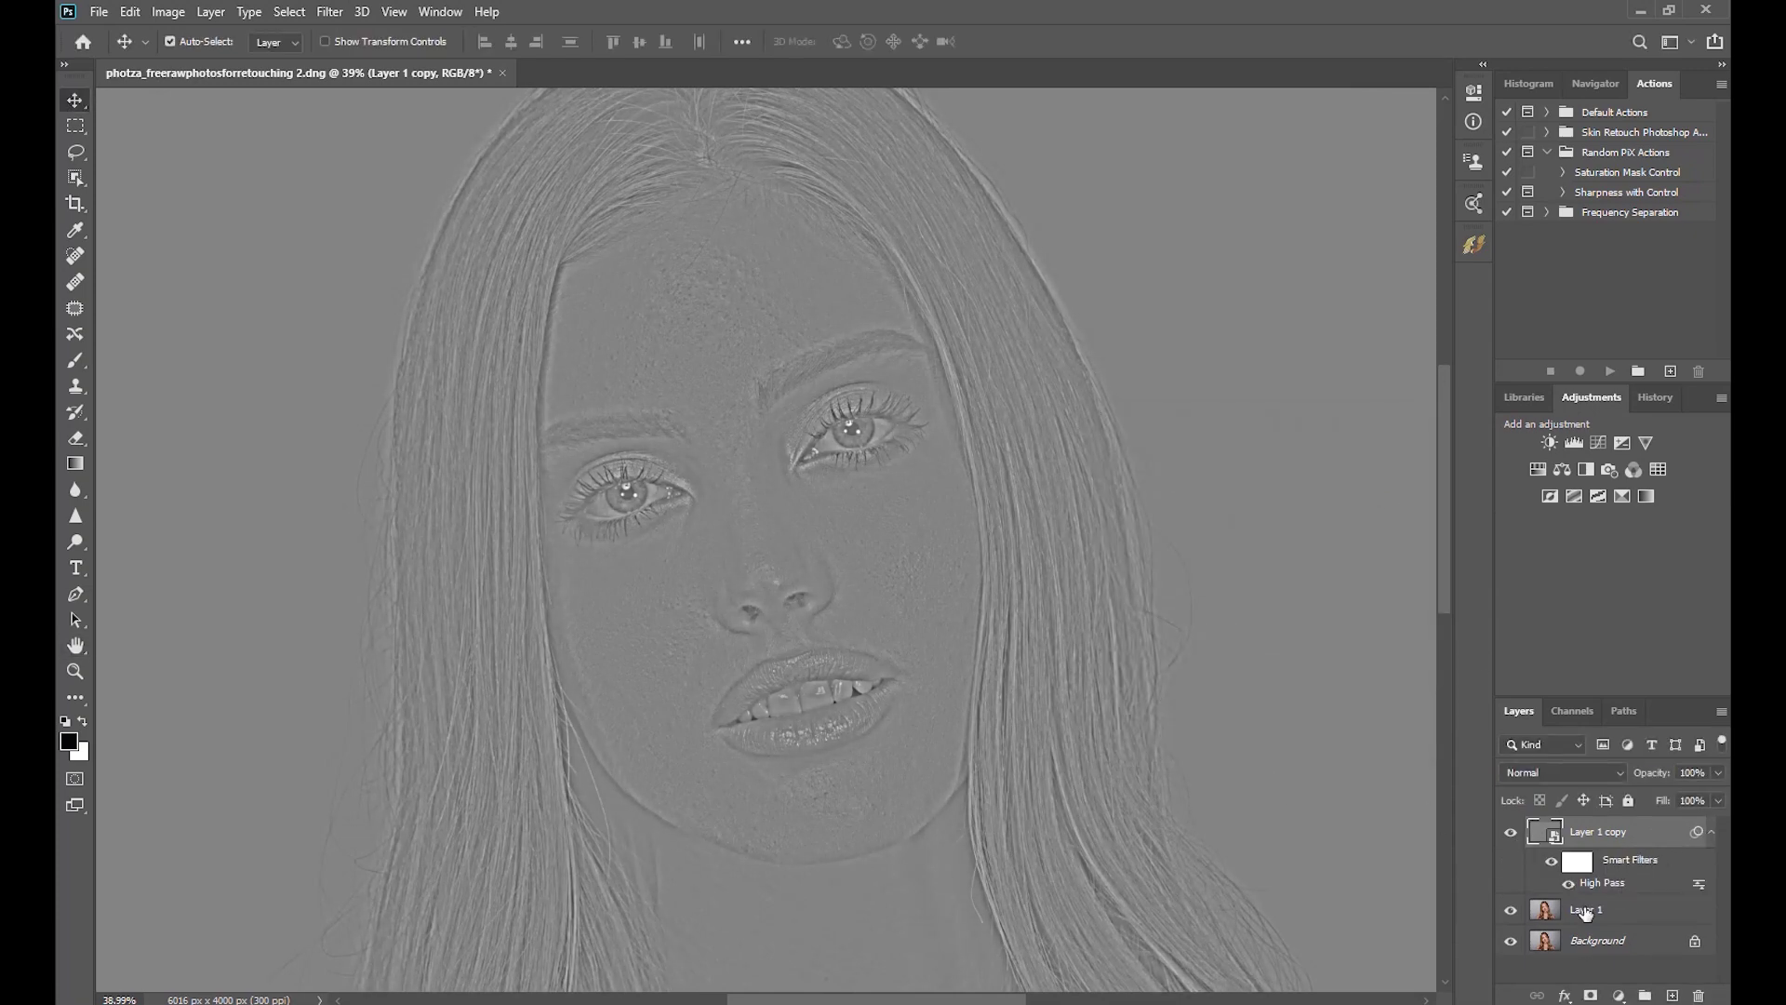
pyautogui.hotkey('ctrl', '0')
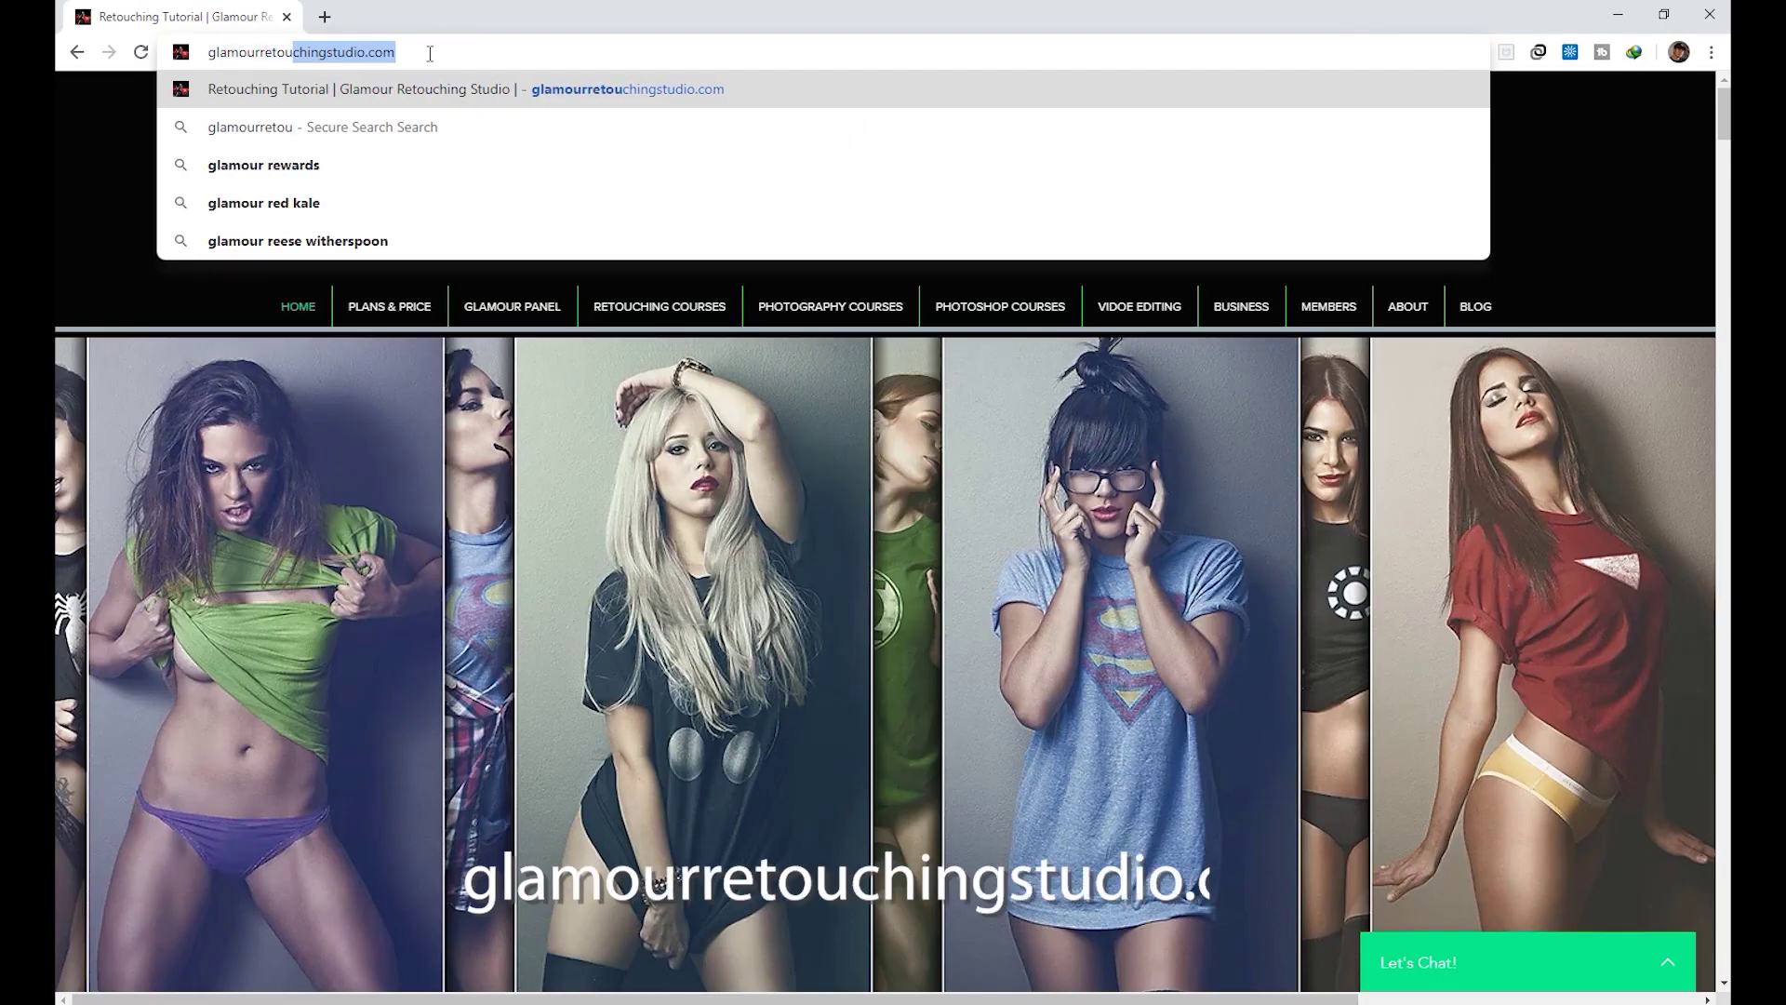
# - Load glamourretouchingstudio.com, open the Free Membership page, and scroll to the raw-file downloads
pyautogui.write('ngstudio.com')
pyautogui.press('Return')
pyautogui.moveTo(1344, 309)
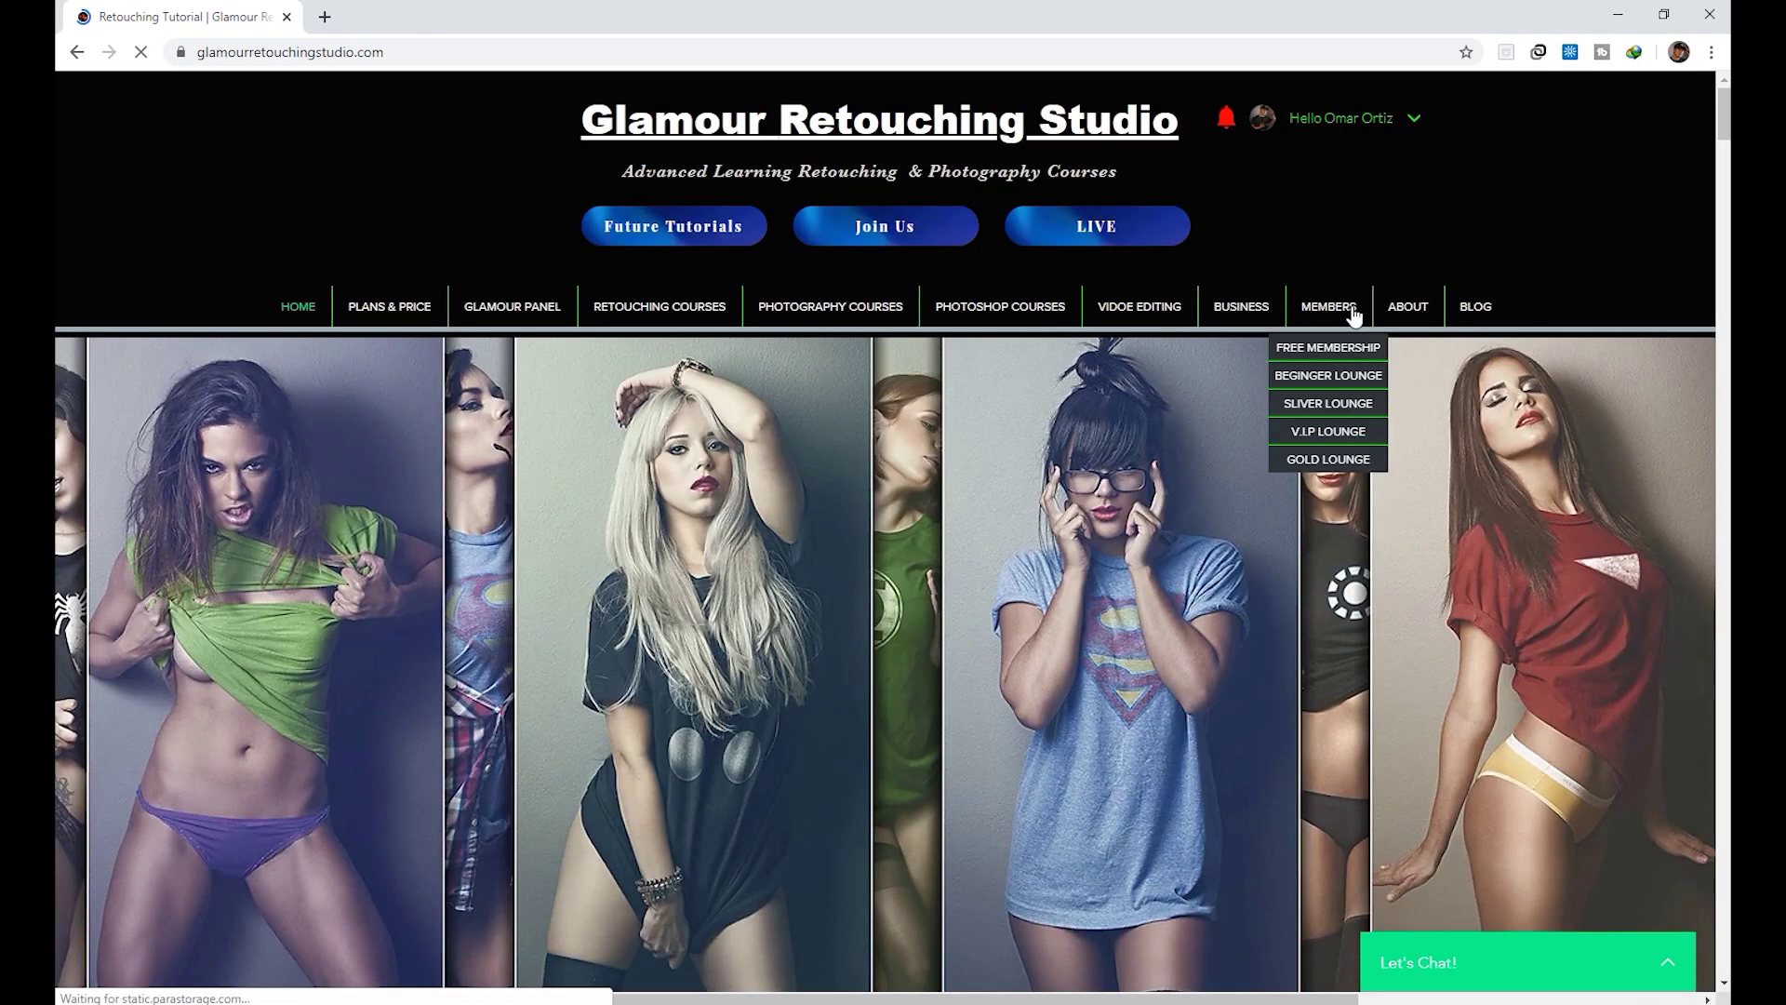
pyautogui.click(1381, 352)
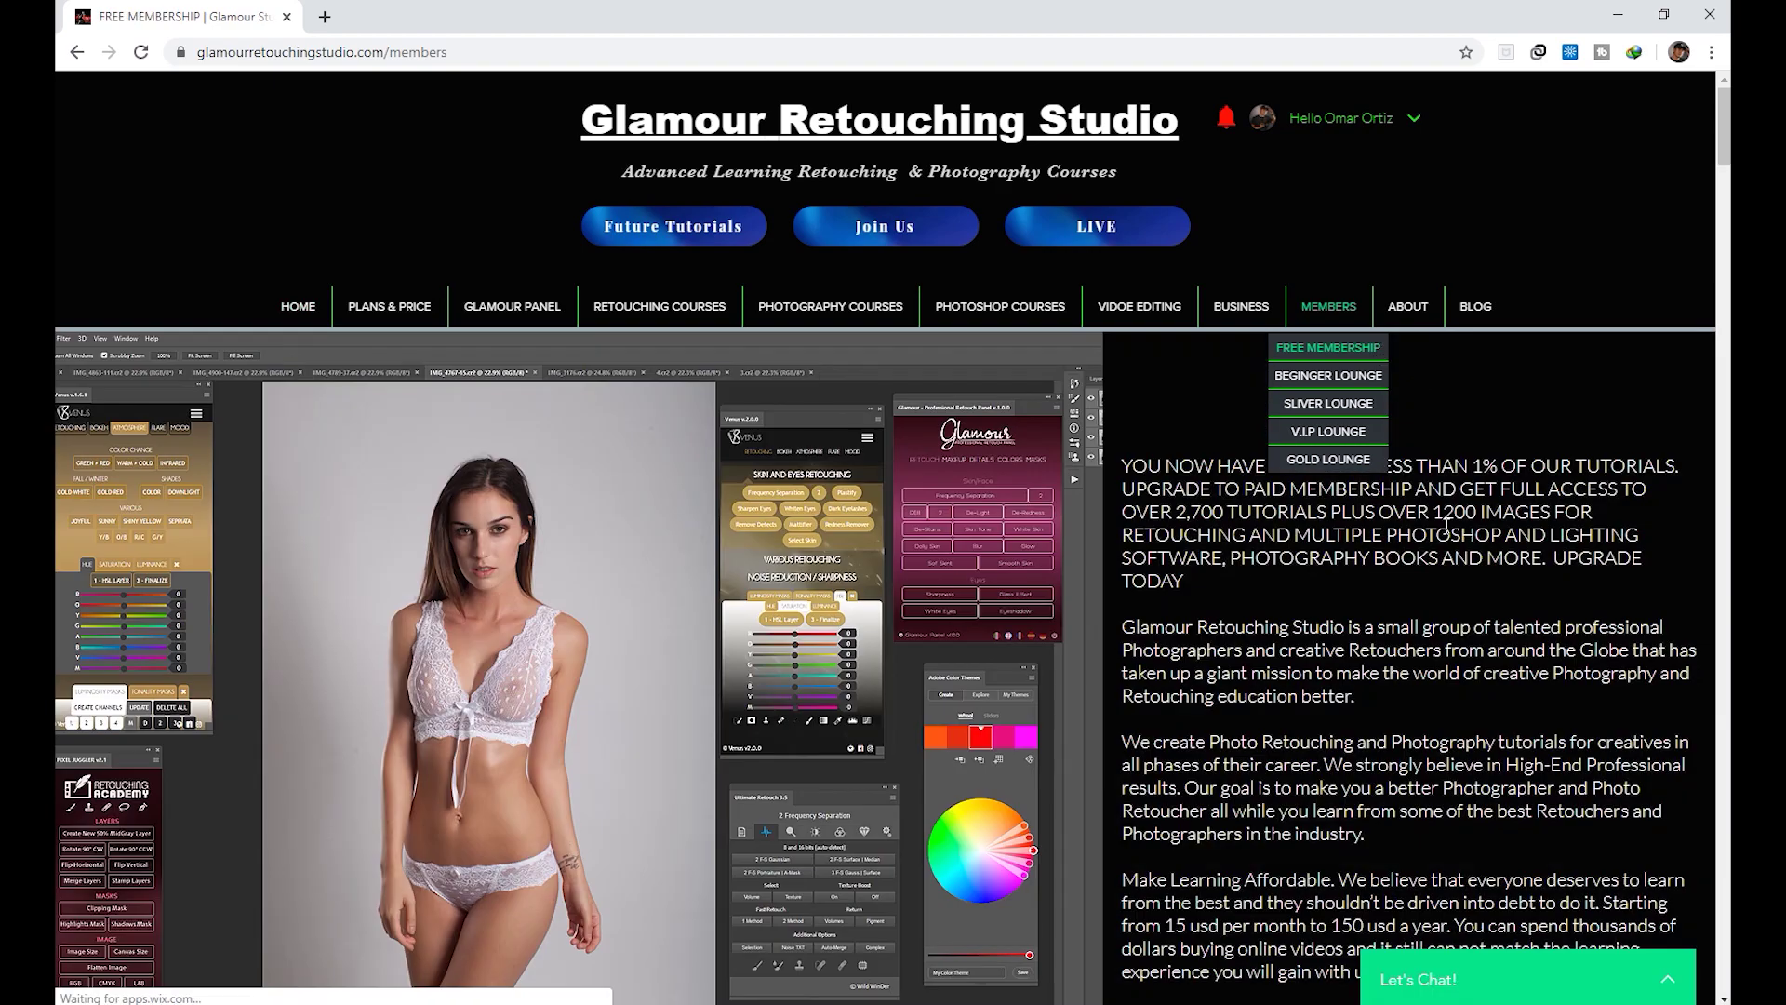
pyautogui.scroll(-10, 1364, 599)
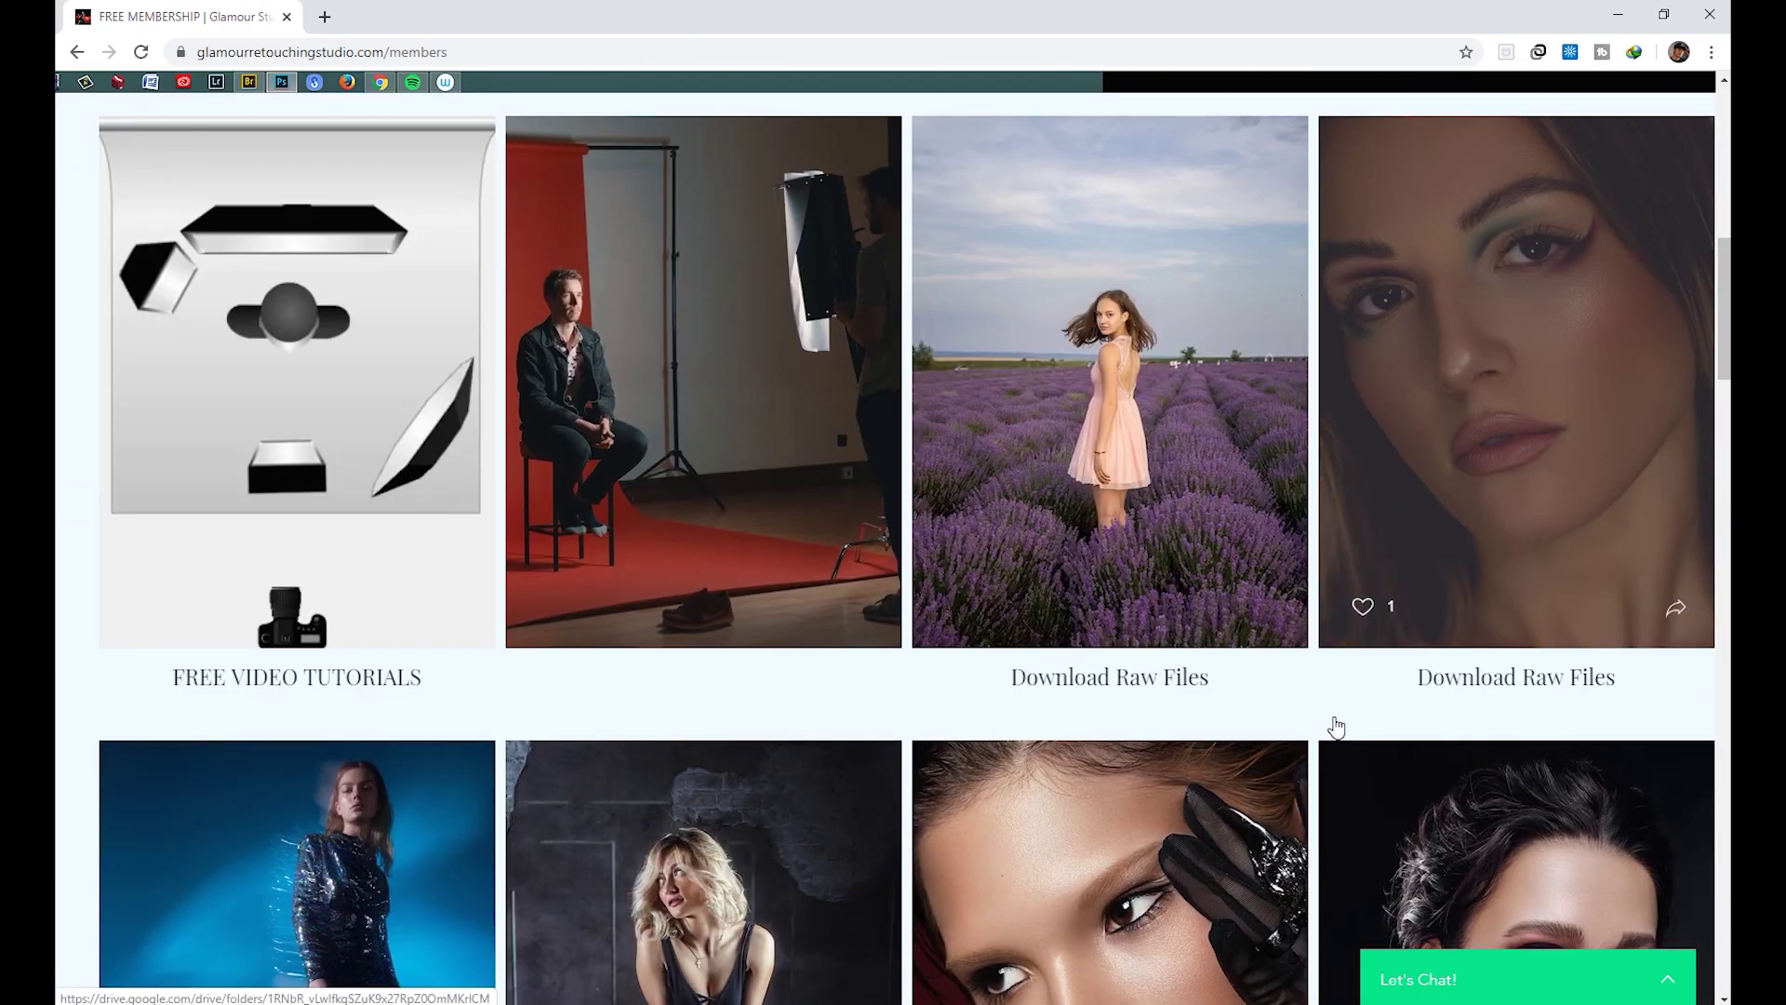
pyautogui.scroll(-4, 652, 671)
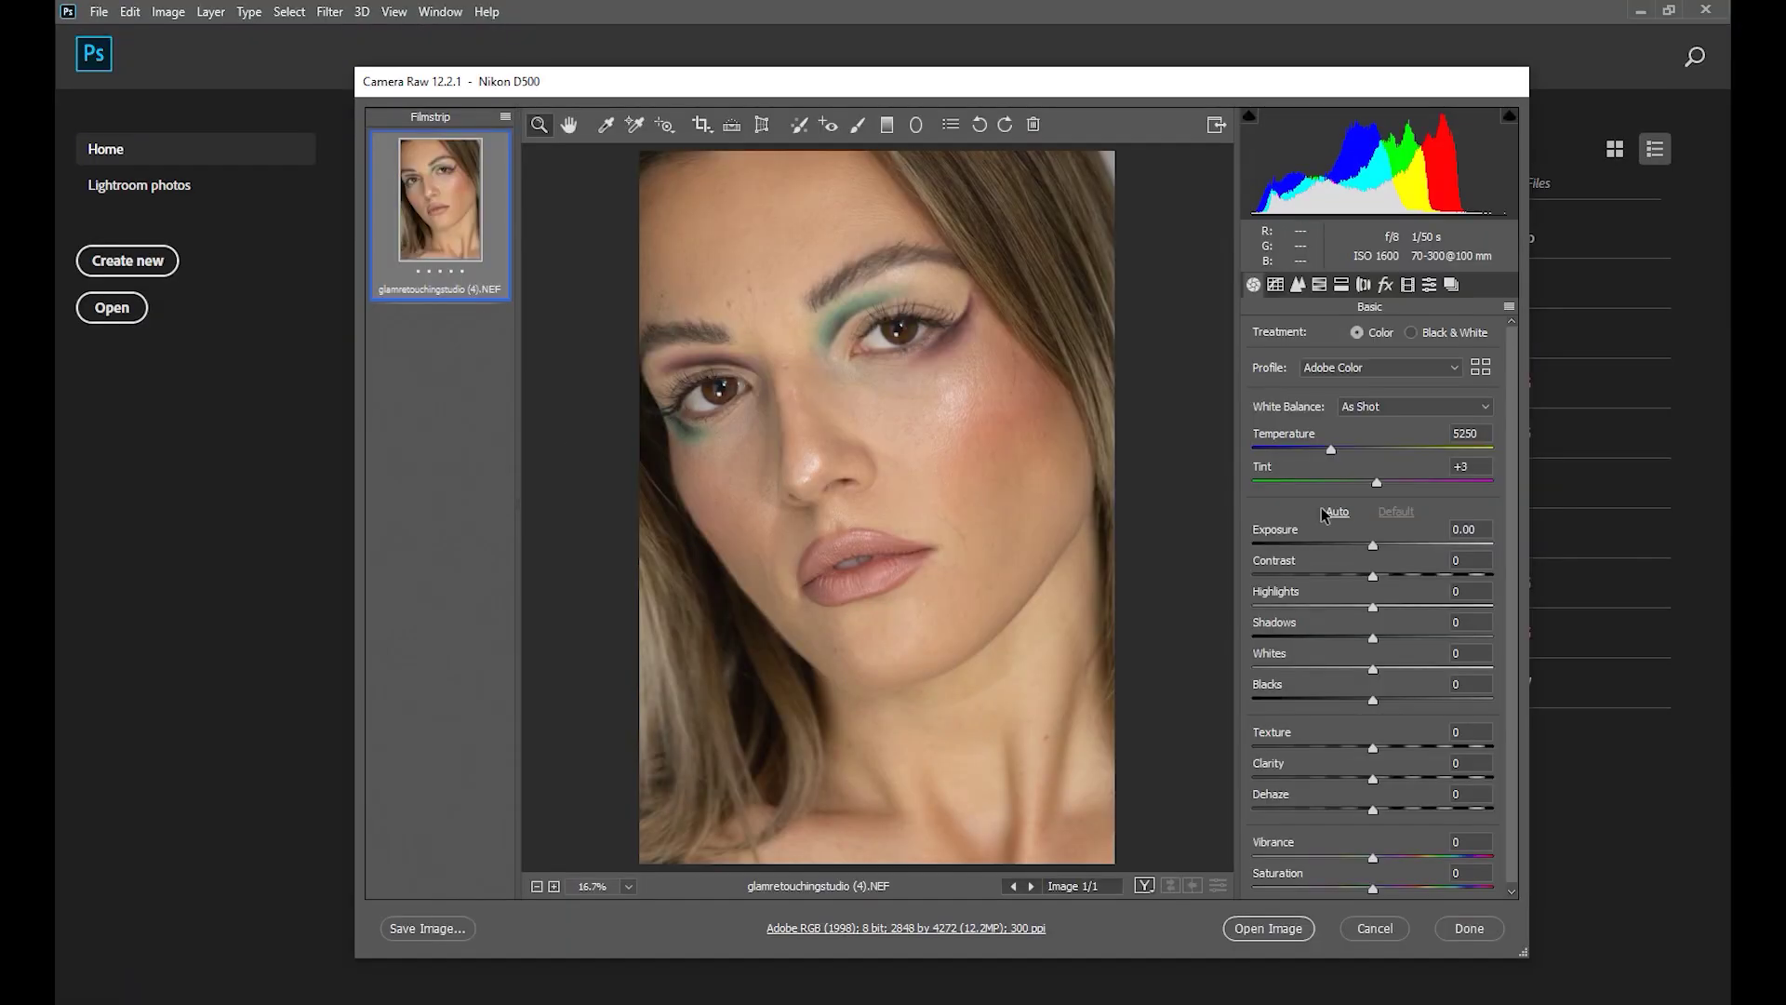
# - In Camera Raw, apply Auto tone, sample white balance near the eye, and open the photo
pyautogui.click(1336, 512)
pyautogui.click(606, 125)
pyautogui.click(880, 329)
pyautogui.click(1268, 927)
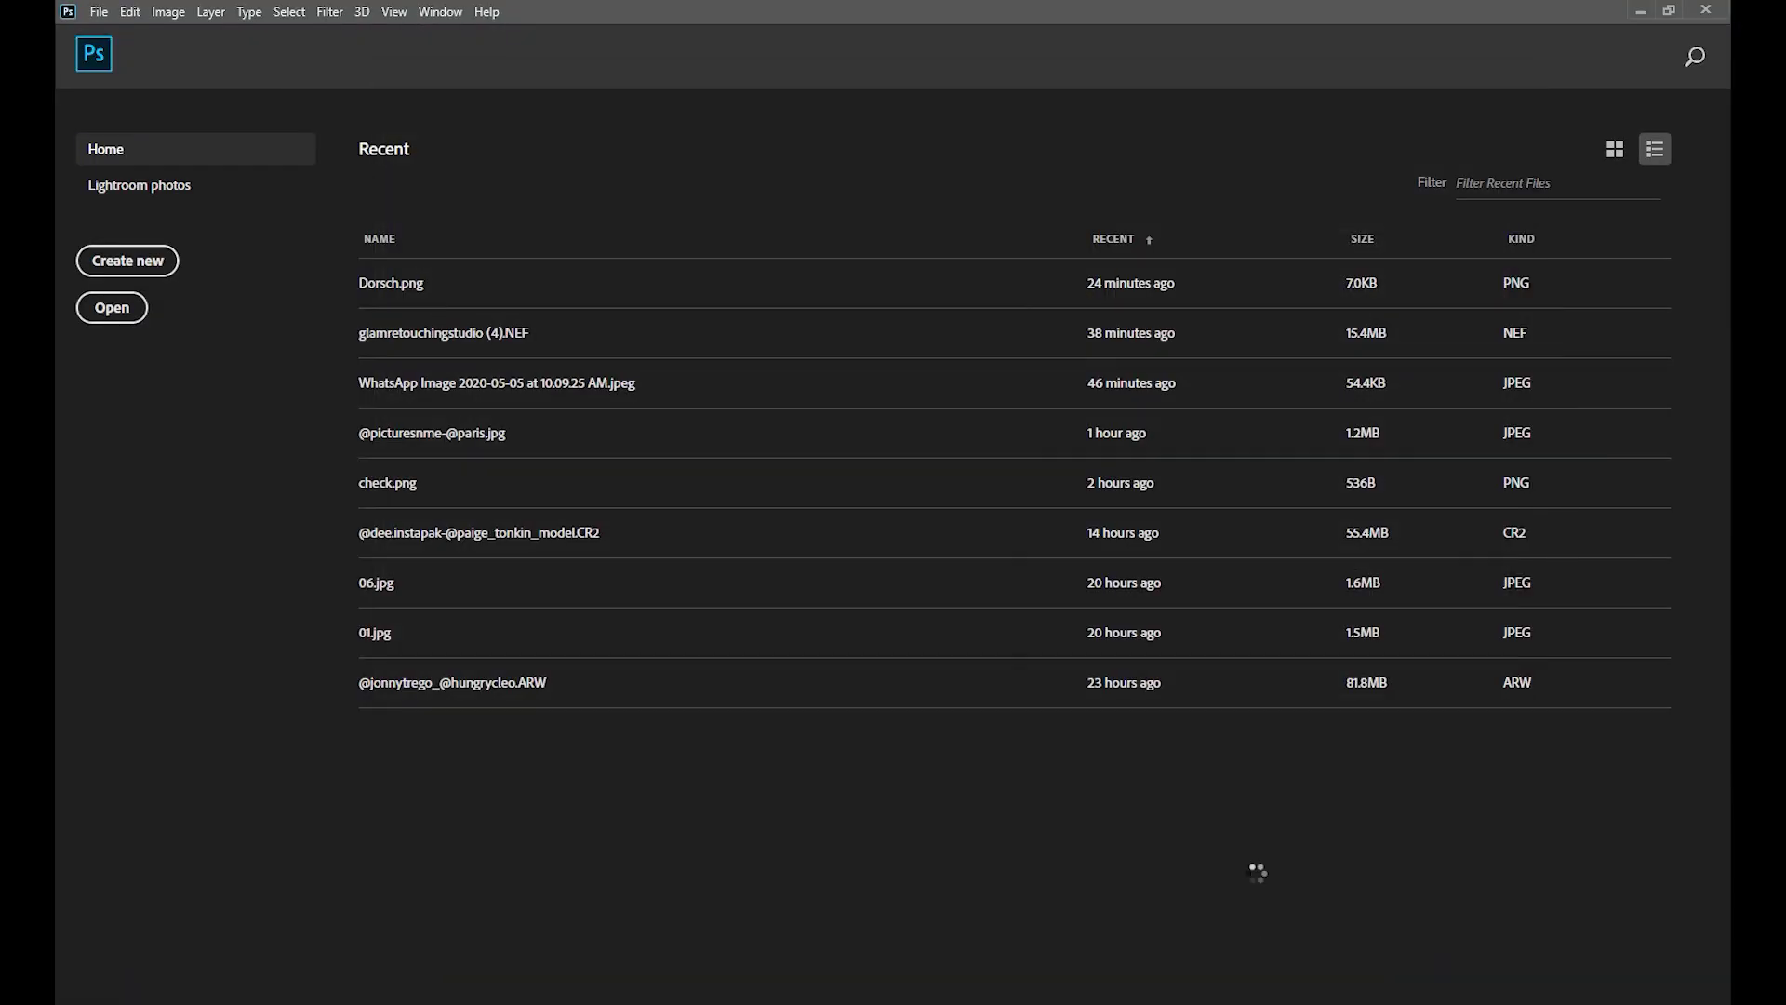
pyautogui.hotkey('ctrl', '0')
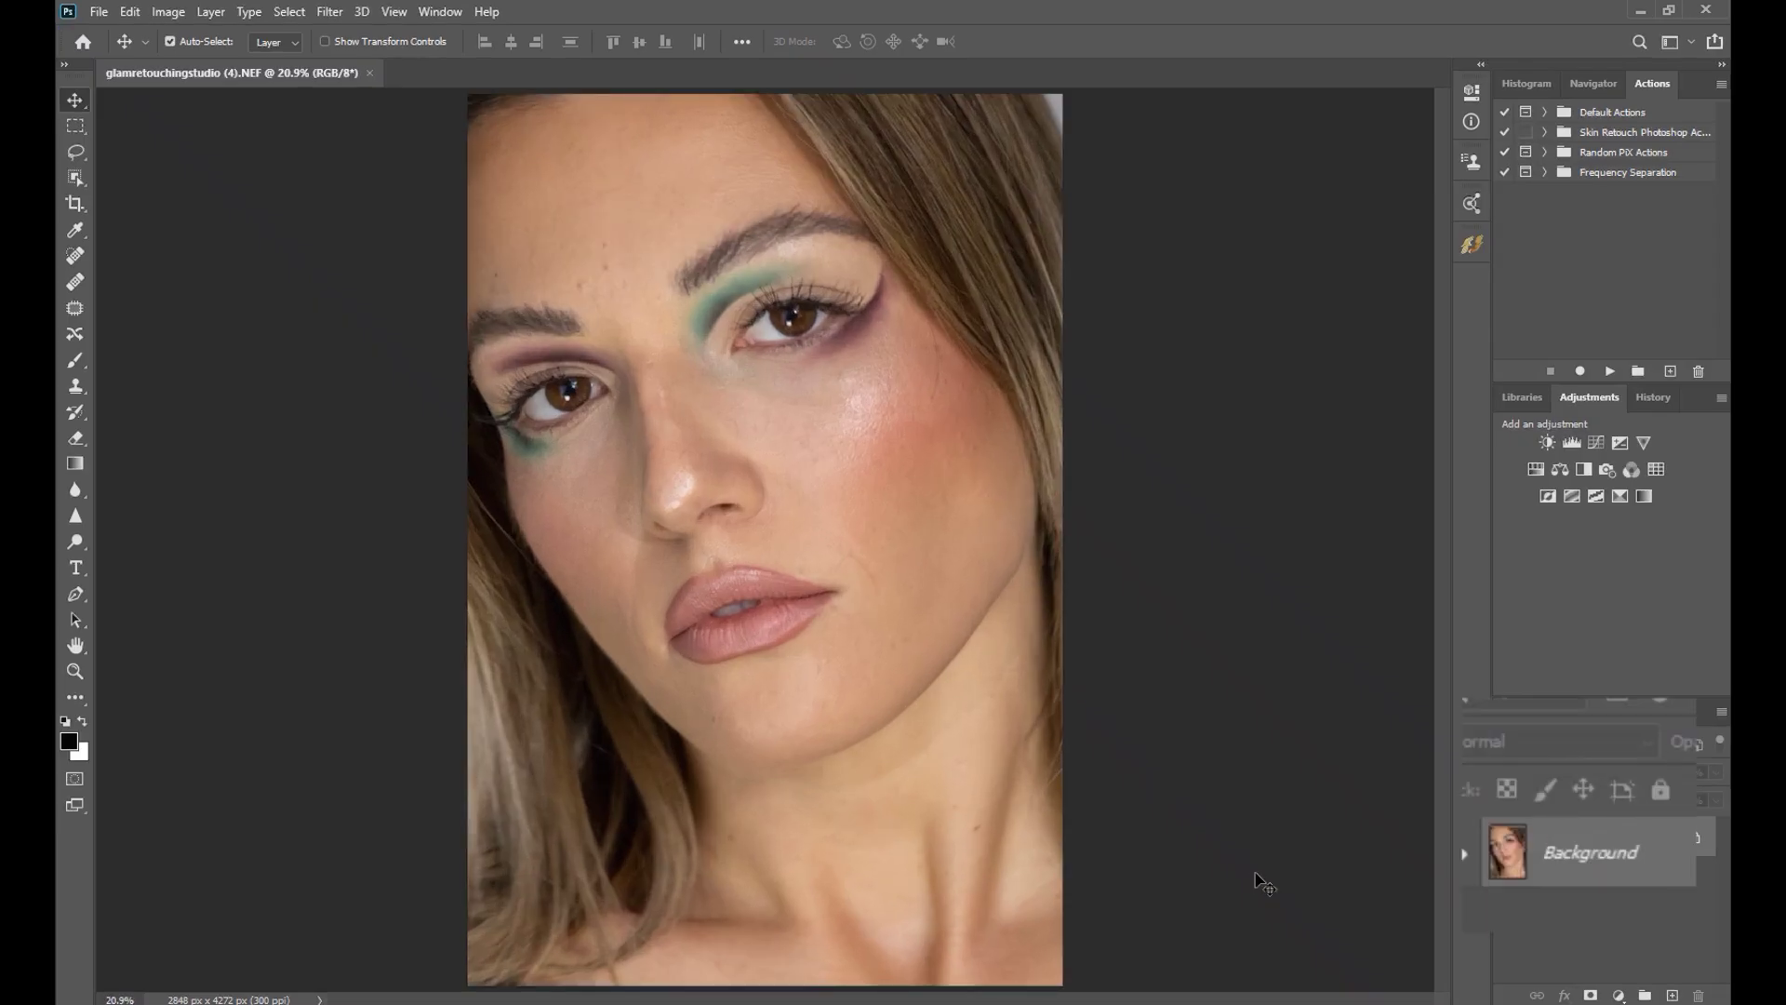
# - Duplicate the Background and heal blemishes on forehead, temple, cheek and chin with a size 40 brush
pyautogui.hotkey('ctrl', 'j')
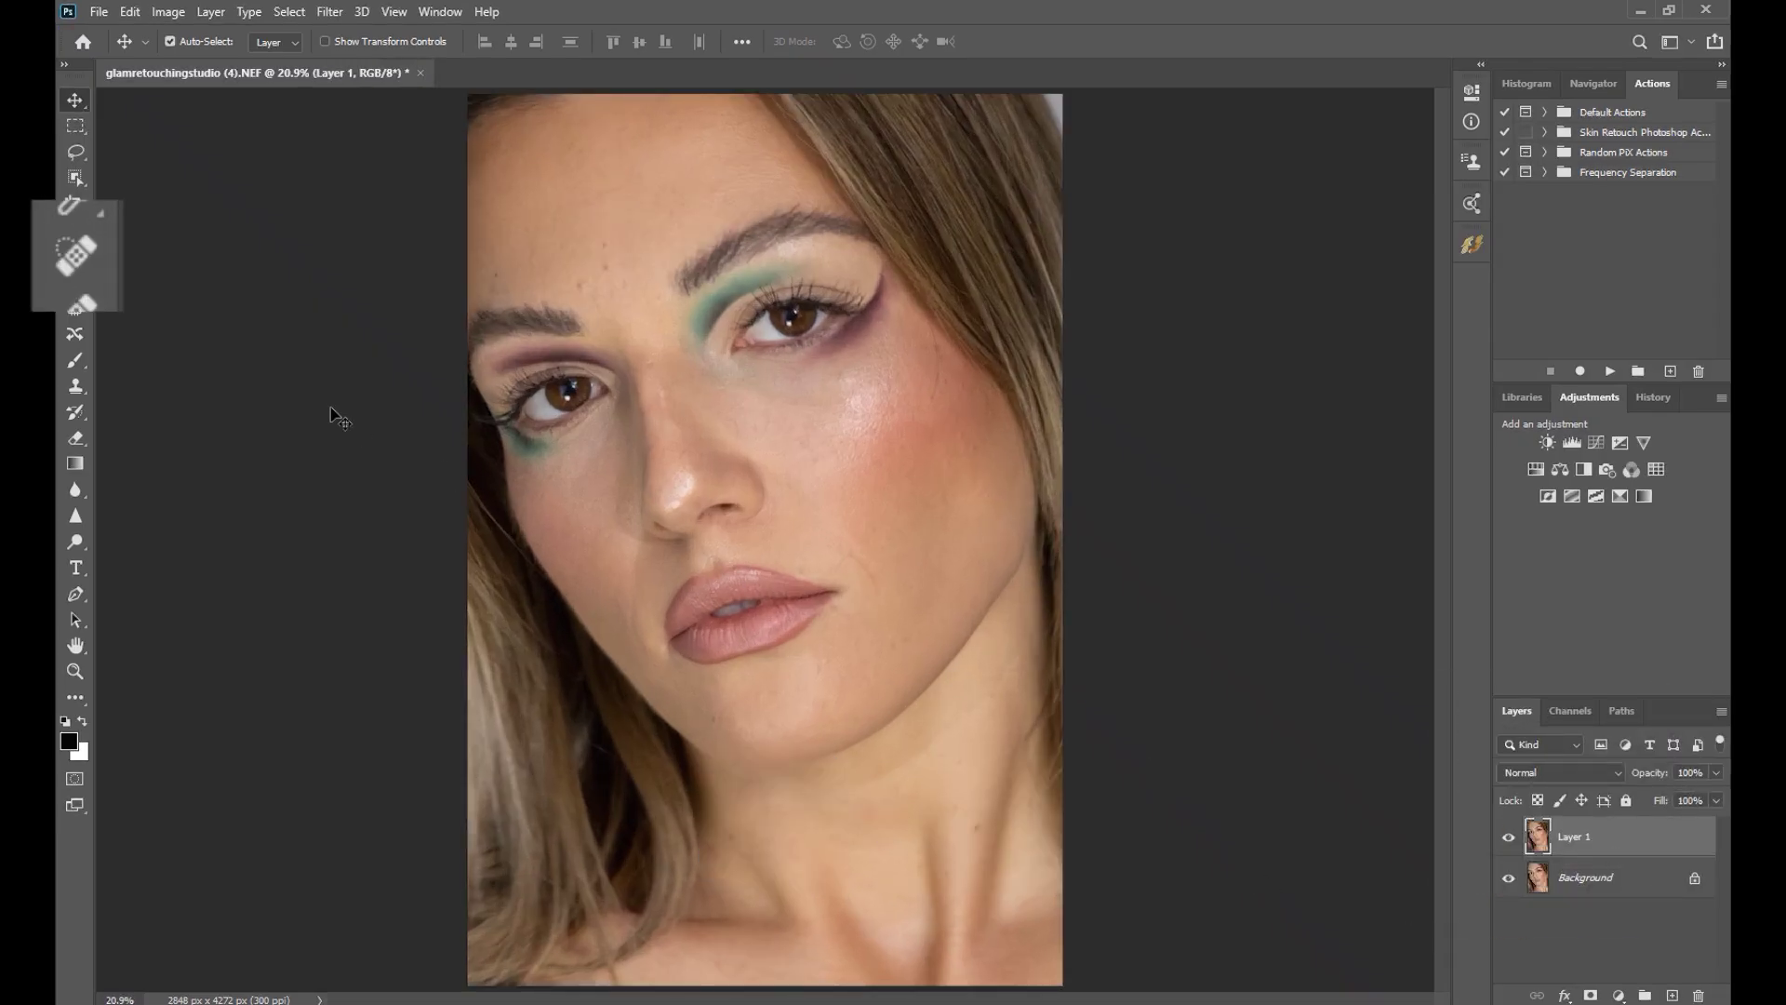
pyautogui.press('j')
pyautogui.press('[')
pyautogui.press('[')
pyautogui.click(611, 289)
pyautogui.moveTo(665, 214); pyautogui.dragTo(648, 235)
pyautogui.moveTo(872, 551); pyautogui.dragTo(851, 602)
pyautogui.click(716, 716)
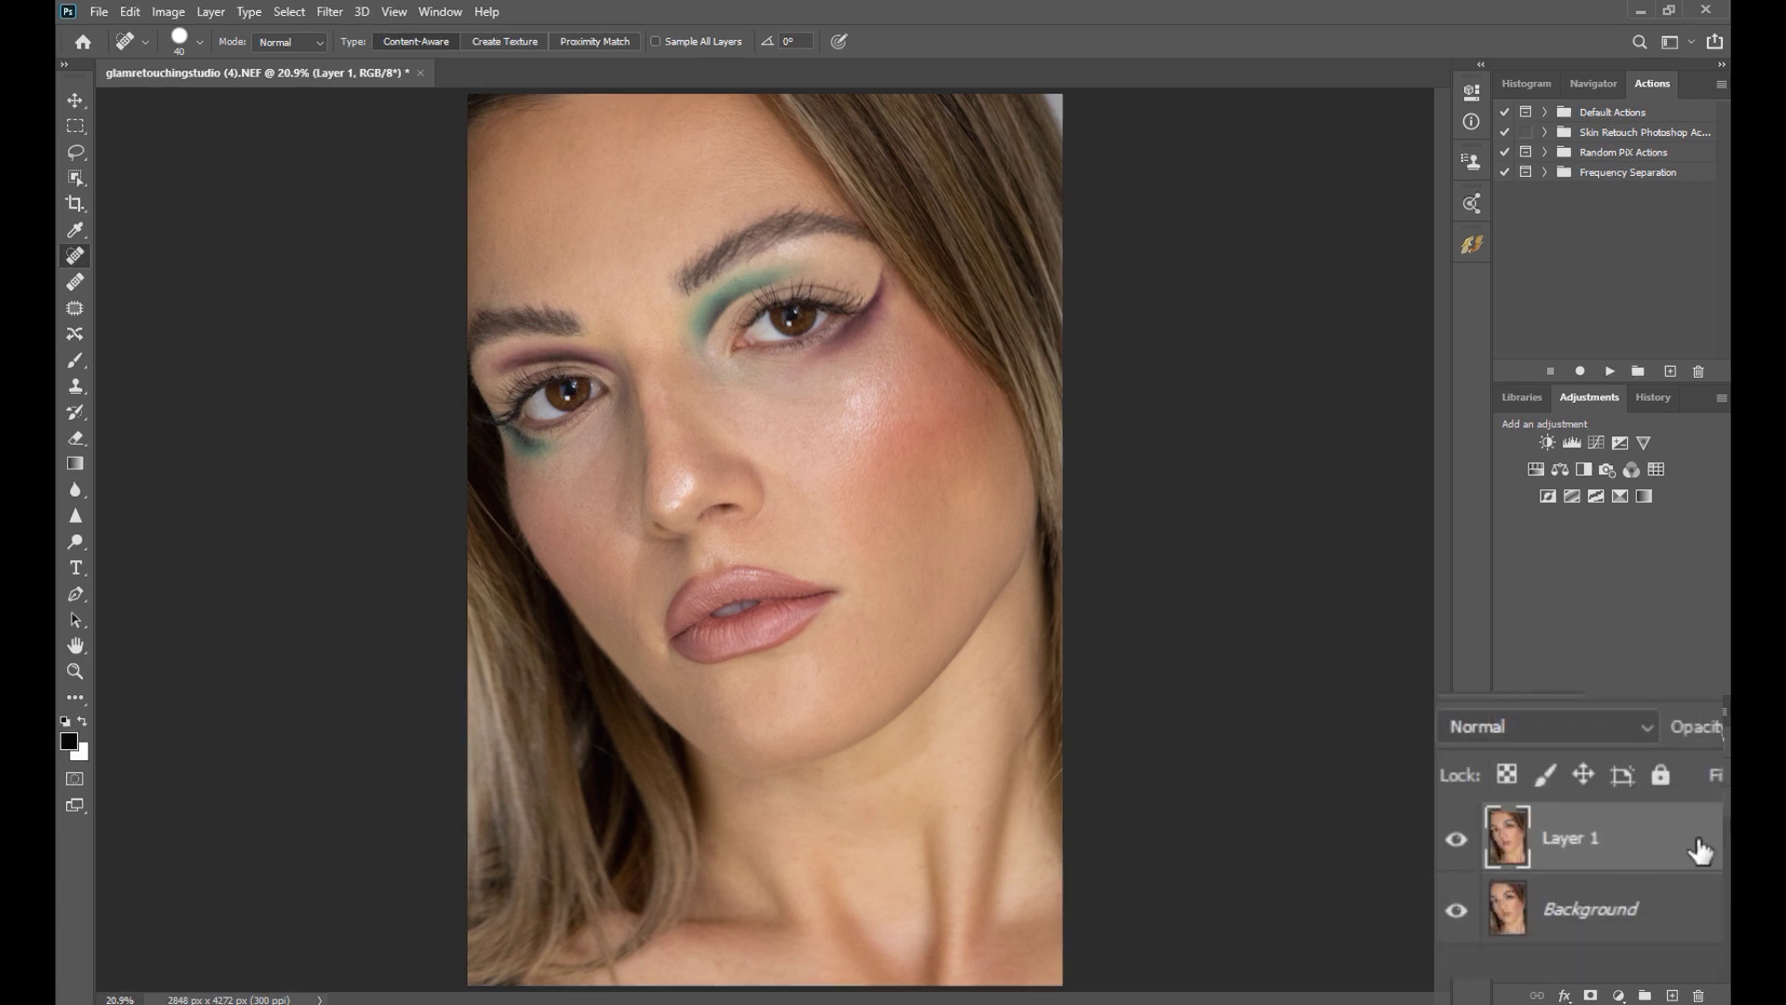
# - Duplicate Layer 1, desaturate it, rename it Skin Texture, and hide it
pyautogui.hotkey('ctrl', 'j')
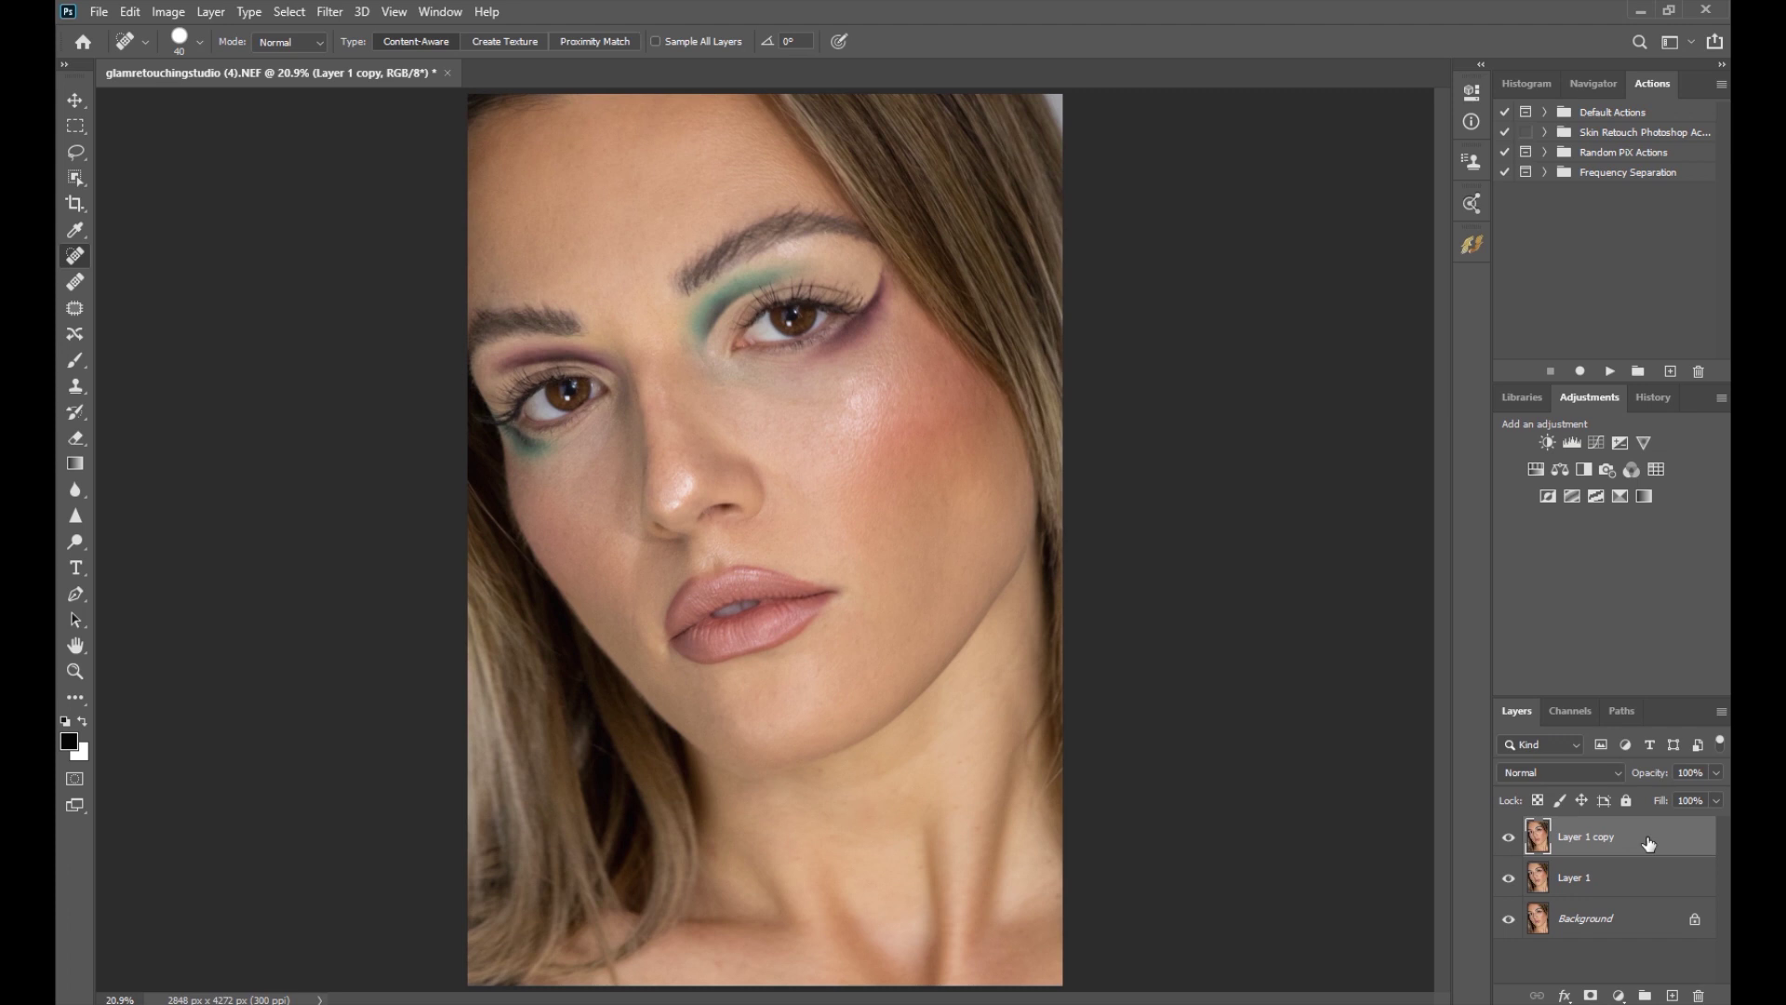
pyautogui.hotkey('ctrl', 'shift', 'u')
pyautogui.doubleClick(1637, 843)
pyautogui.write('Skin Texture')
pyautogui.press('Return')
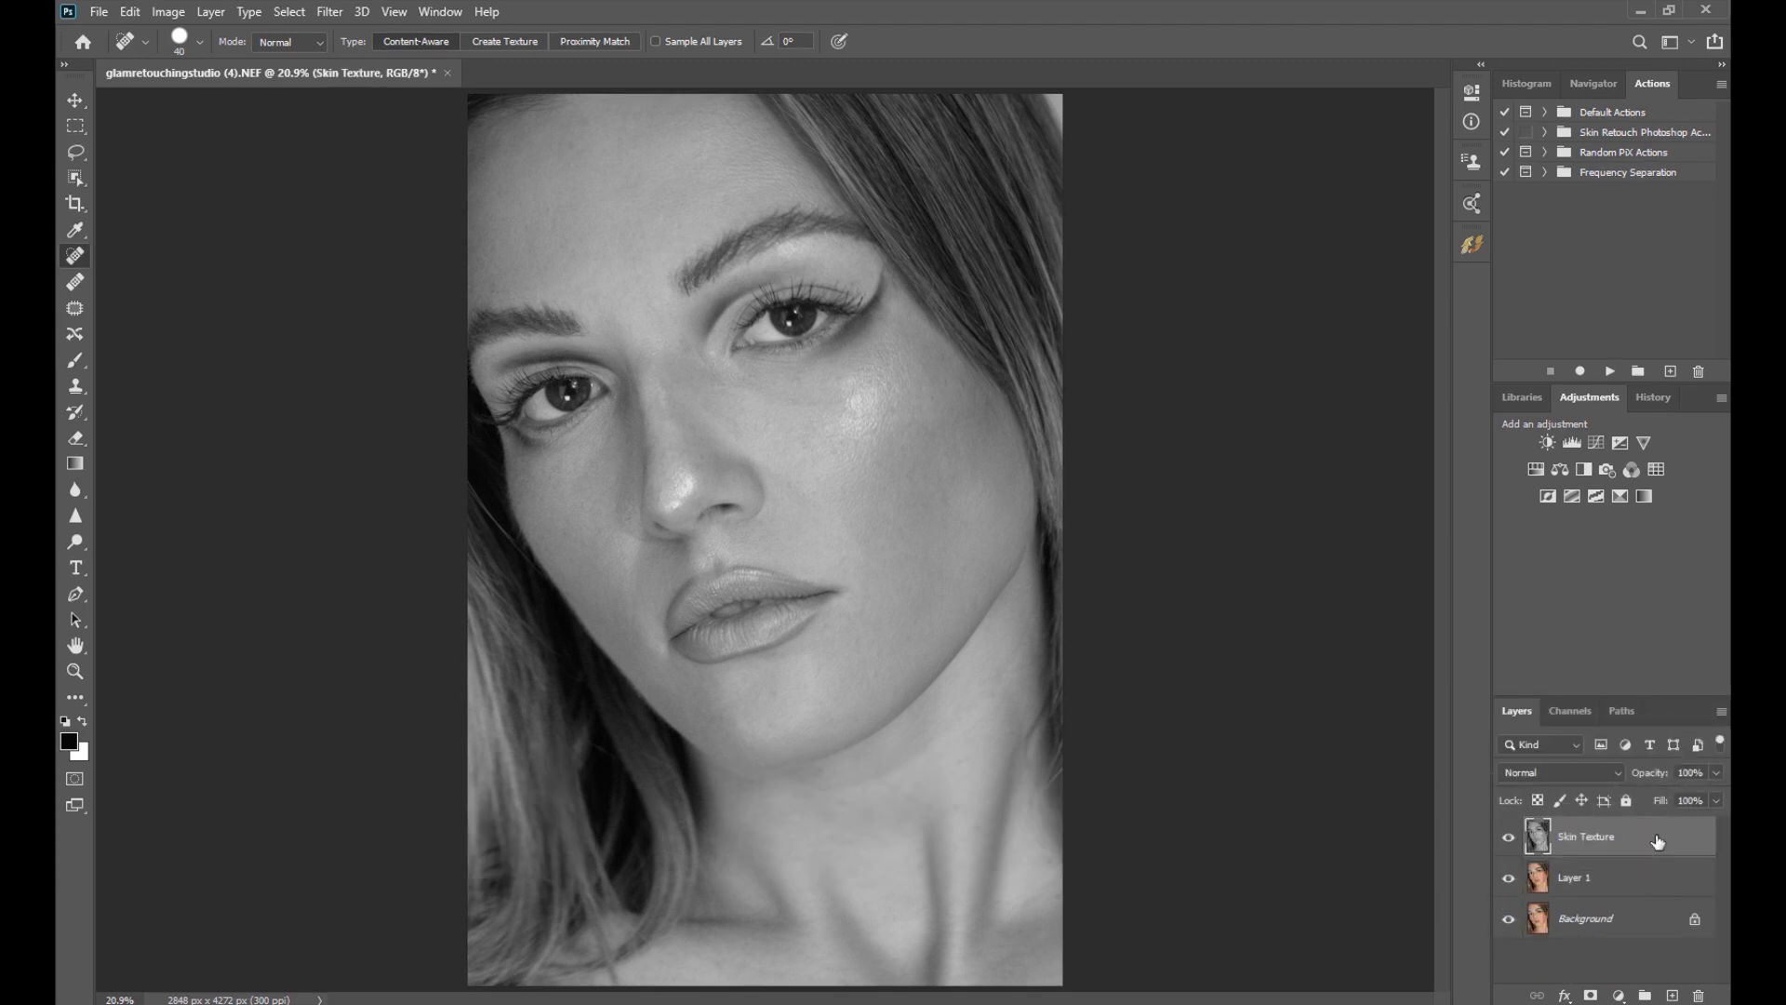
pyautogui.click(1510, 839)
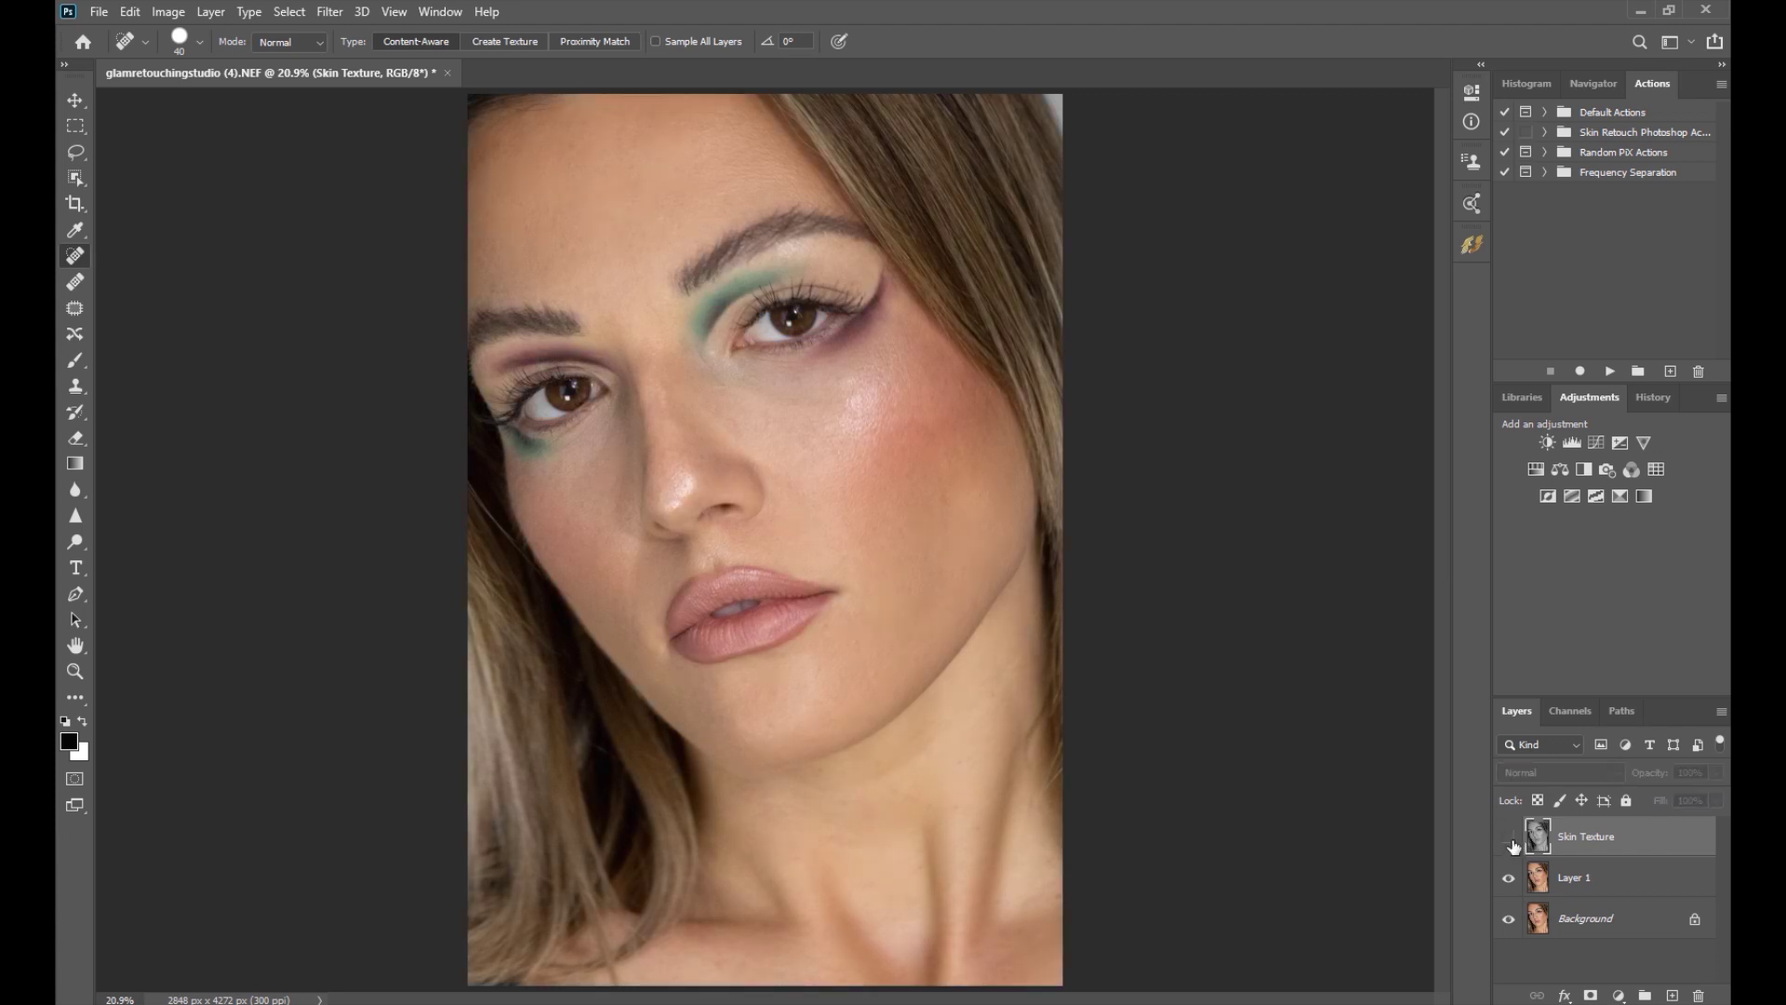
# - Rename Layer 1 to Skin Softening
pyautogui.doubleClick(1581, 877)
pyautogui.write('Skin Softening')
pyautogui.press('Return')
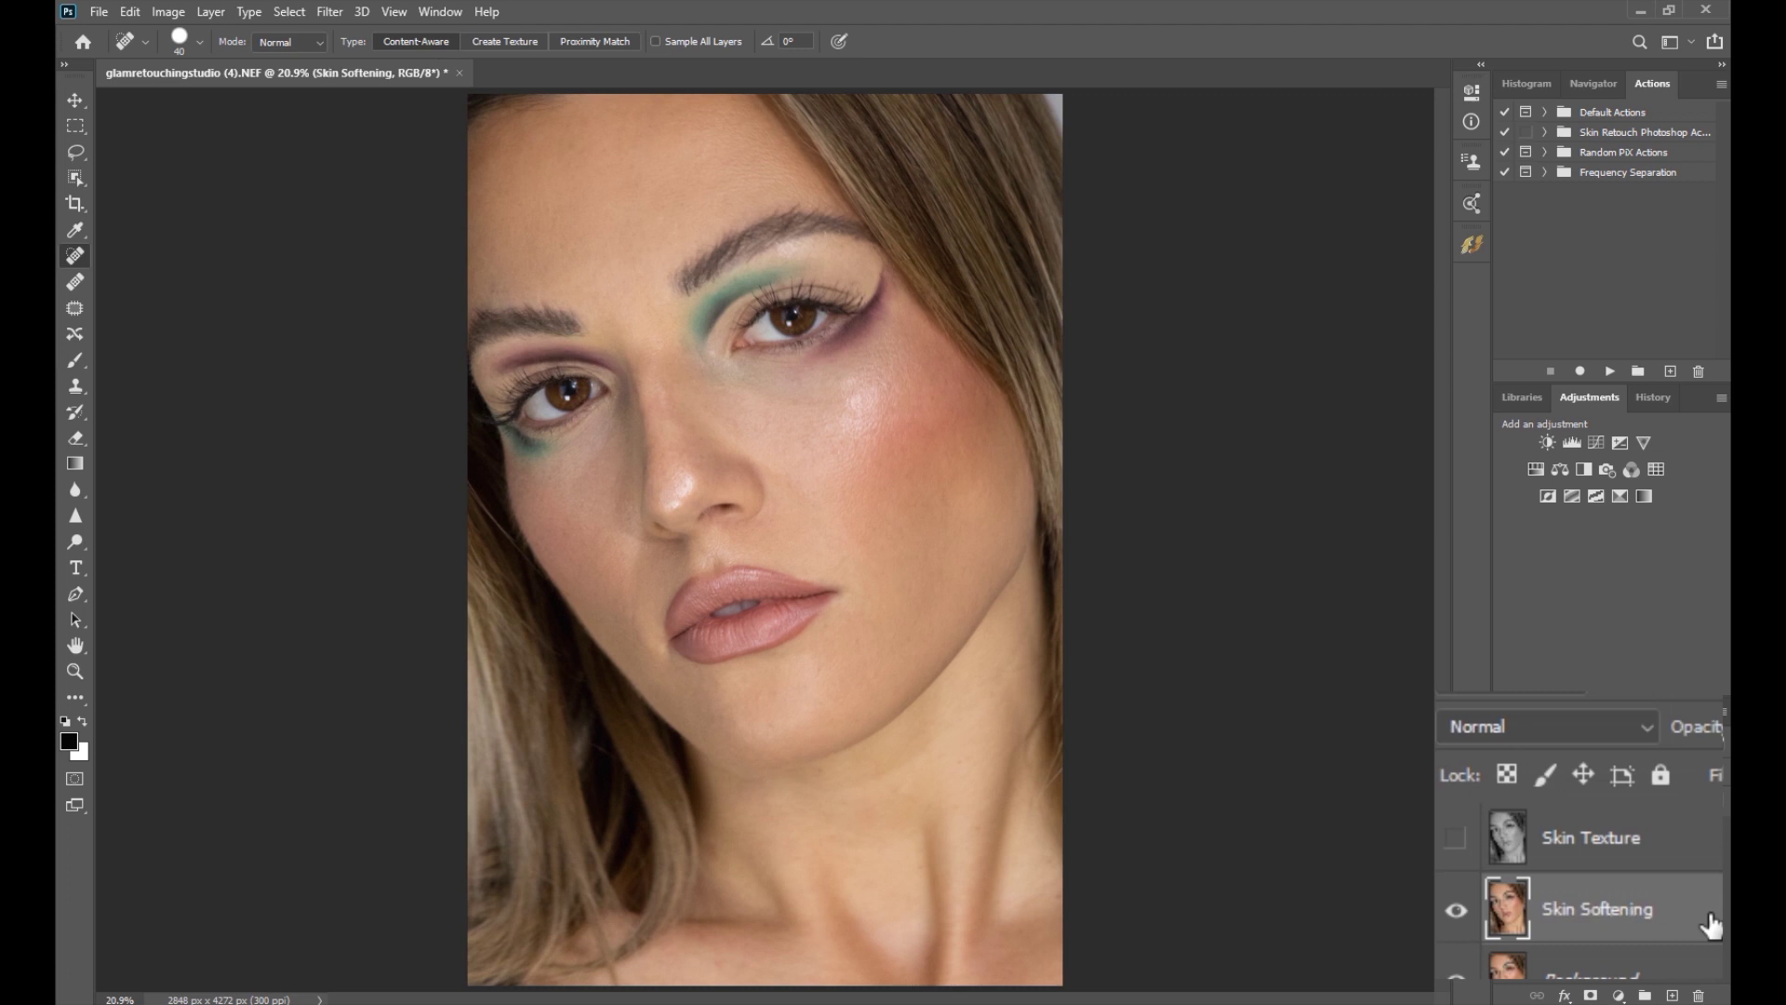
# - Convert Skin Softening into a smart object for smart filters
pyautogui.click(331, 11)
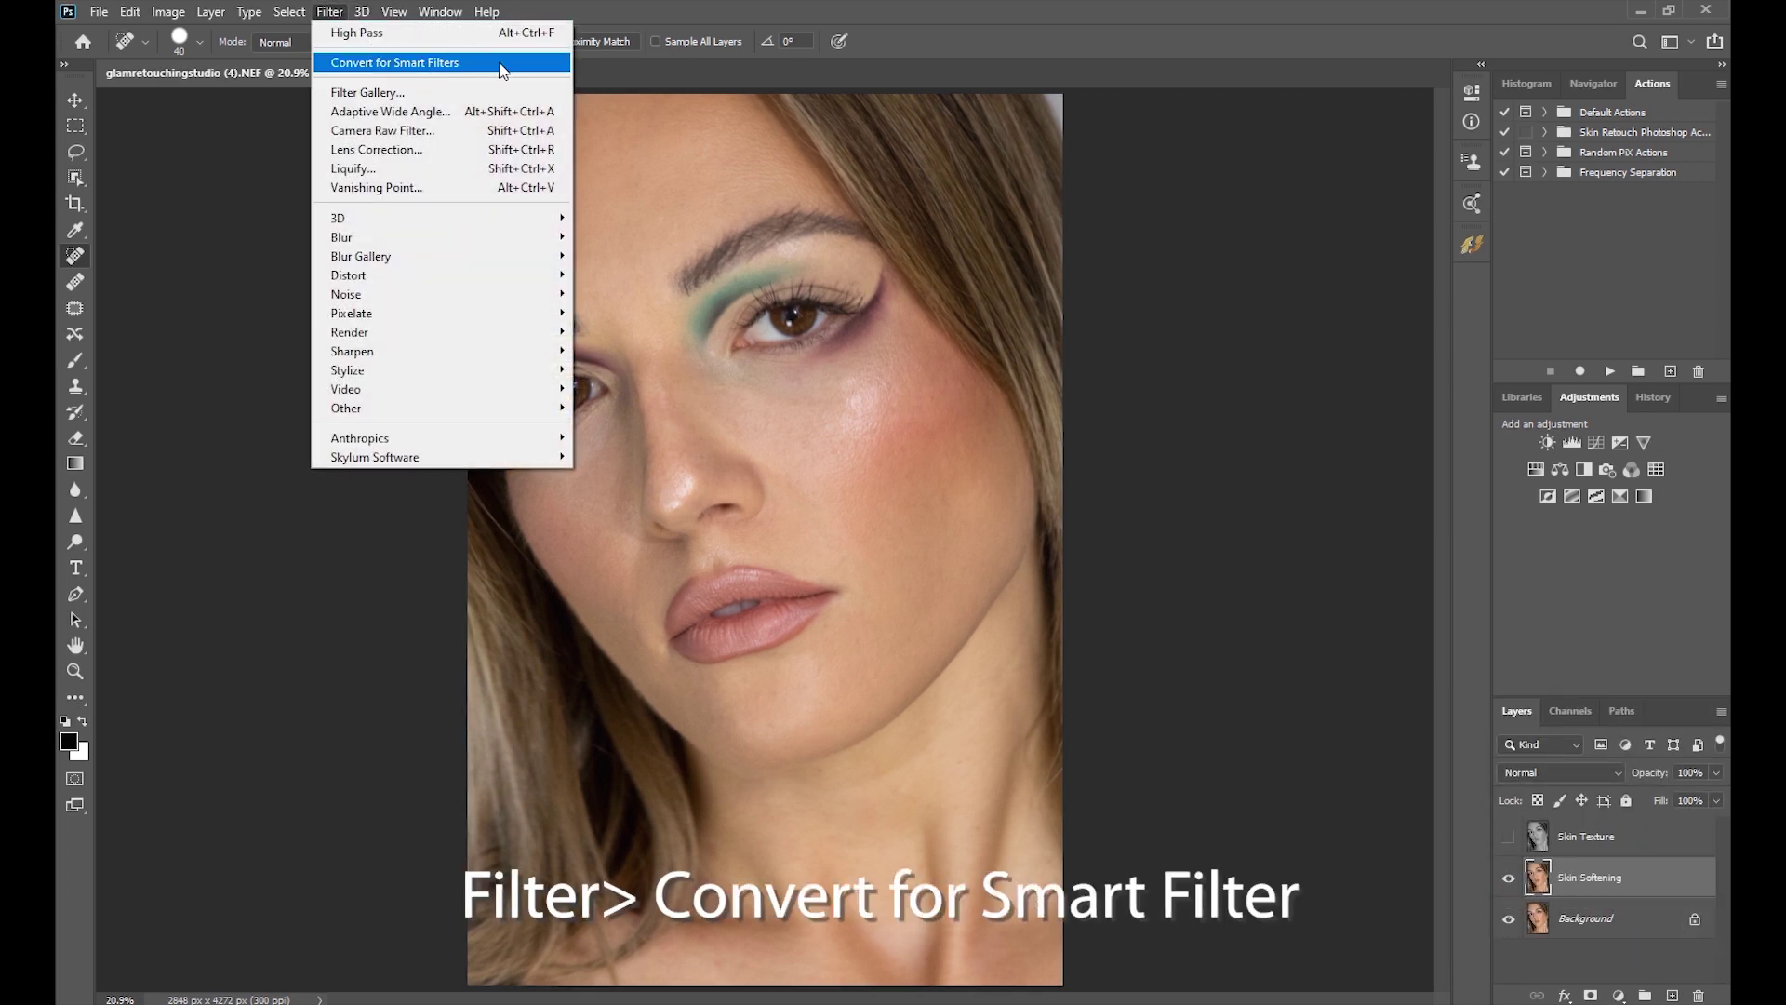
pyautogui.click(501, 65)
pyautogui.click(871, 384)
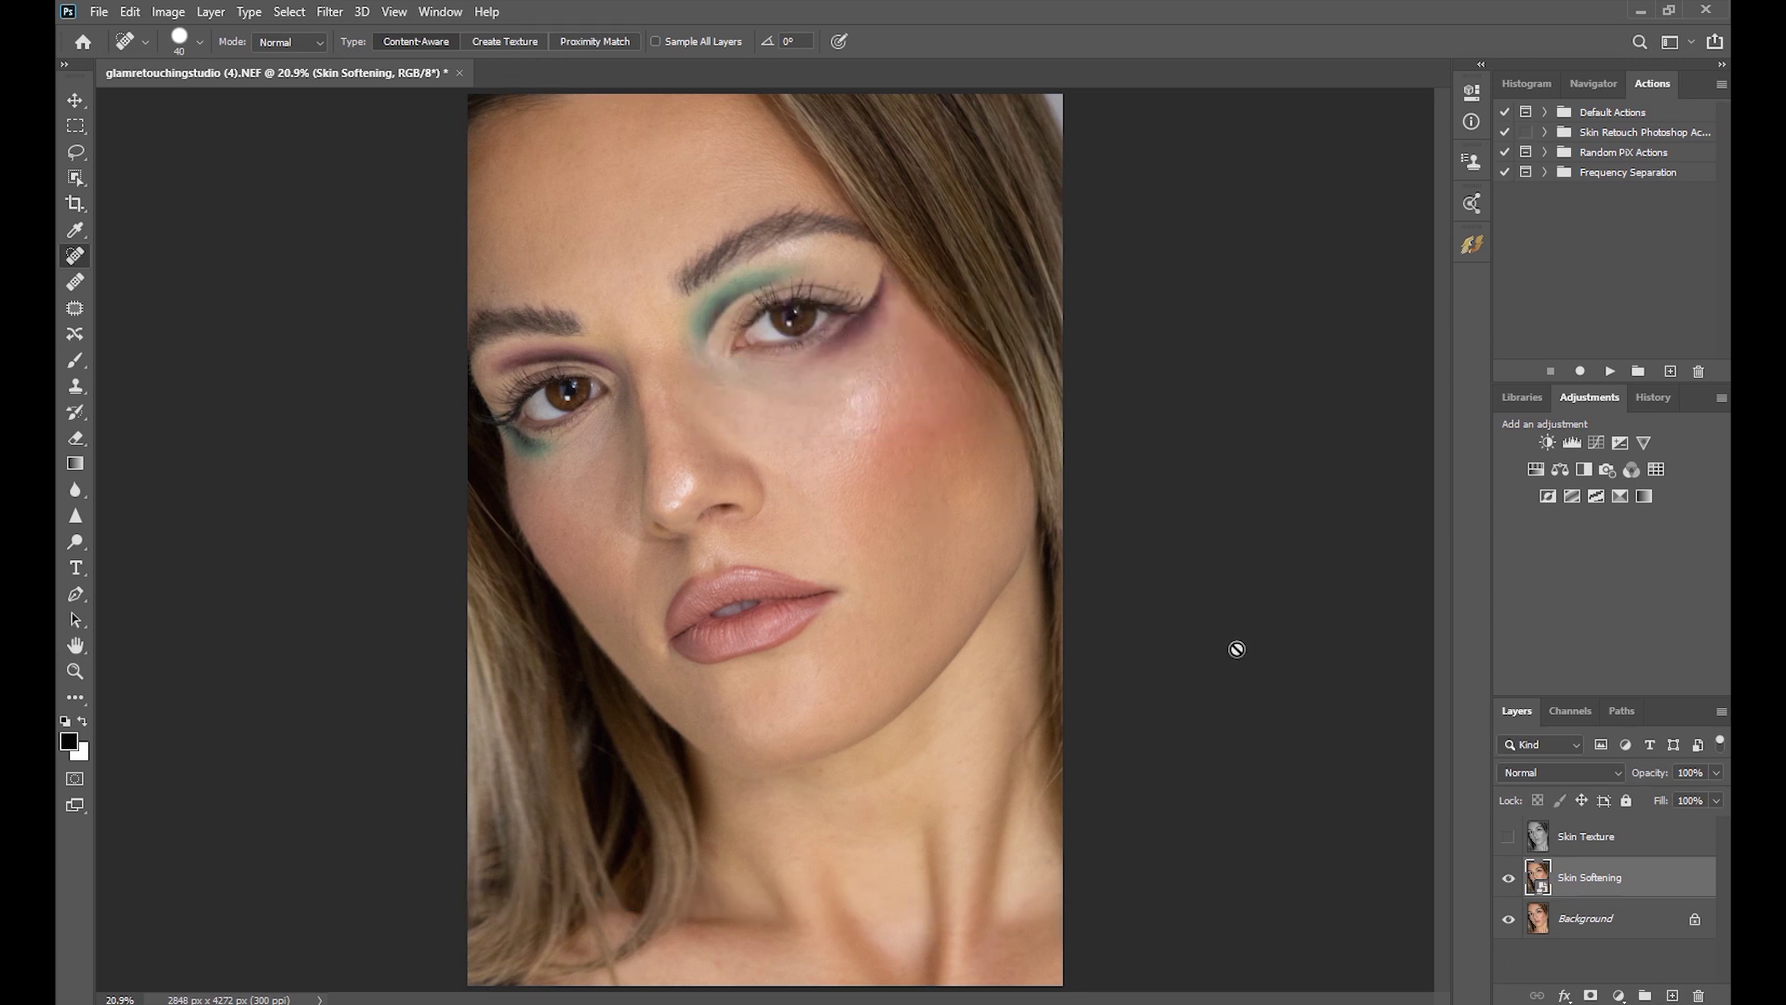
# - Apply a Surface Blur smart filter with Radius 51 and Threshold 23
pyautogui.click(329, 11)
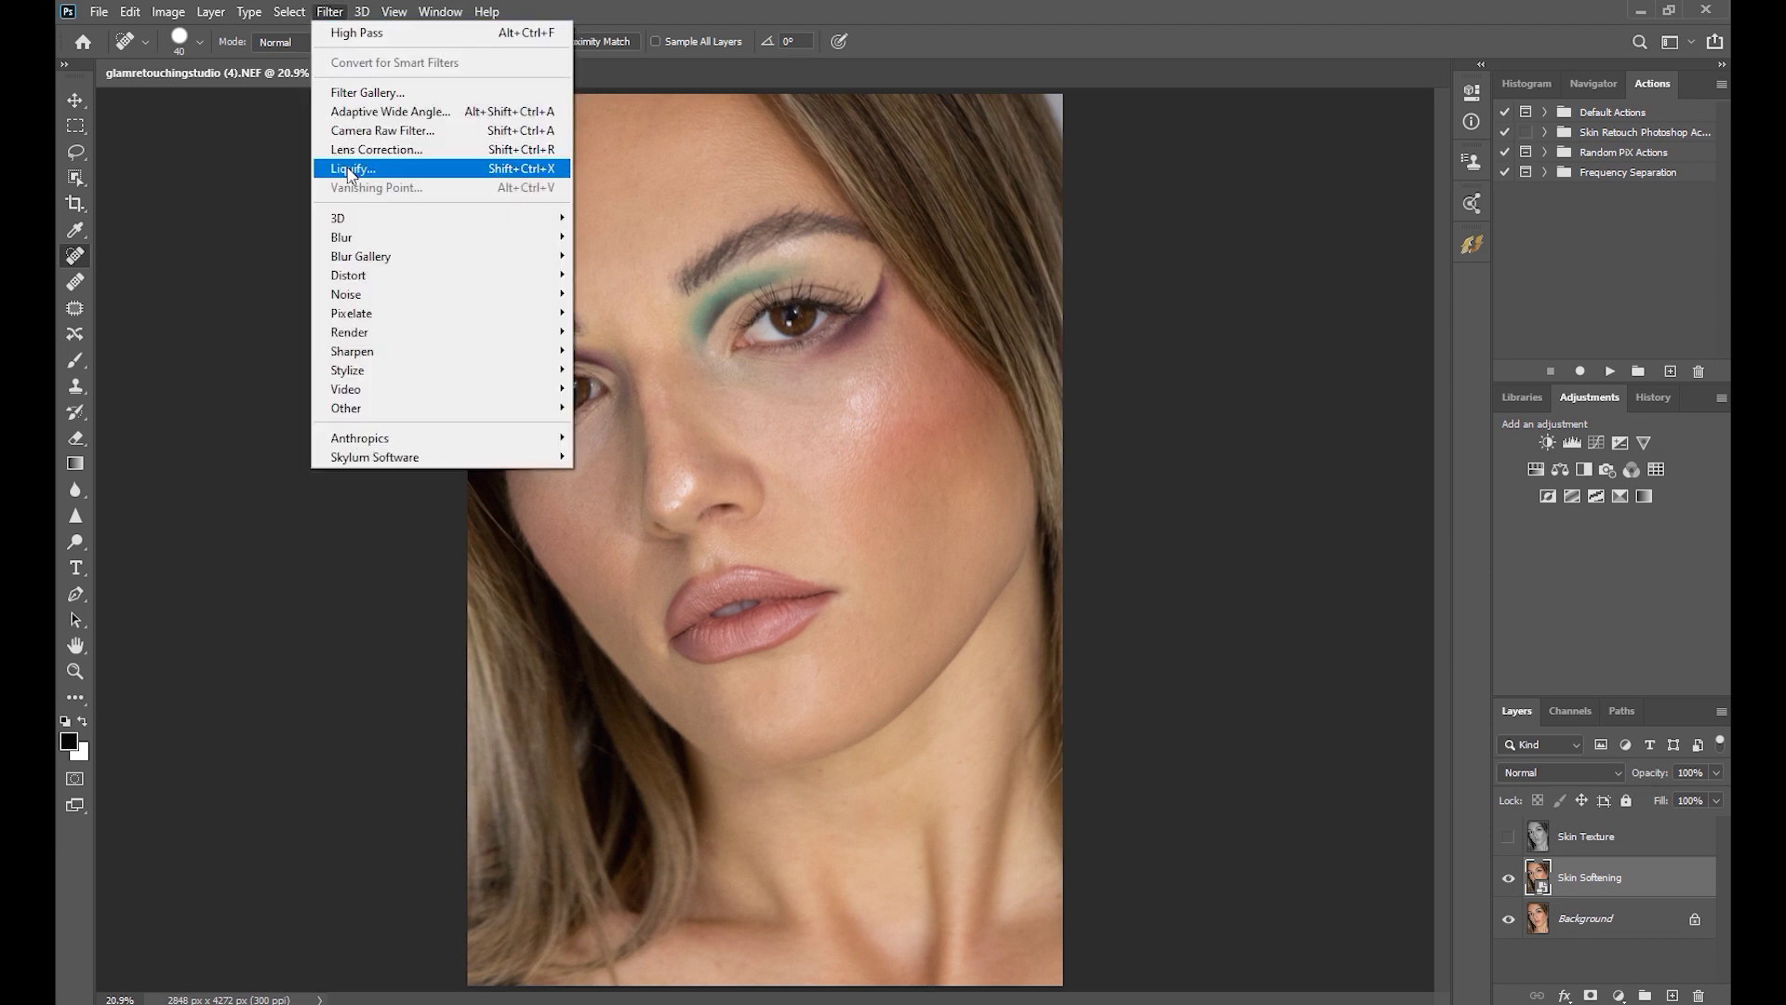
pyautogui.moveTo(377, 240)
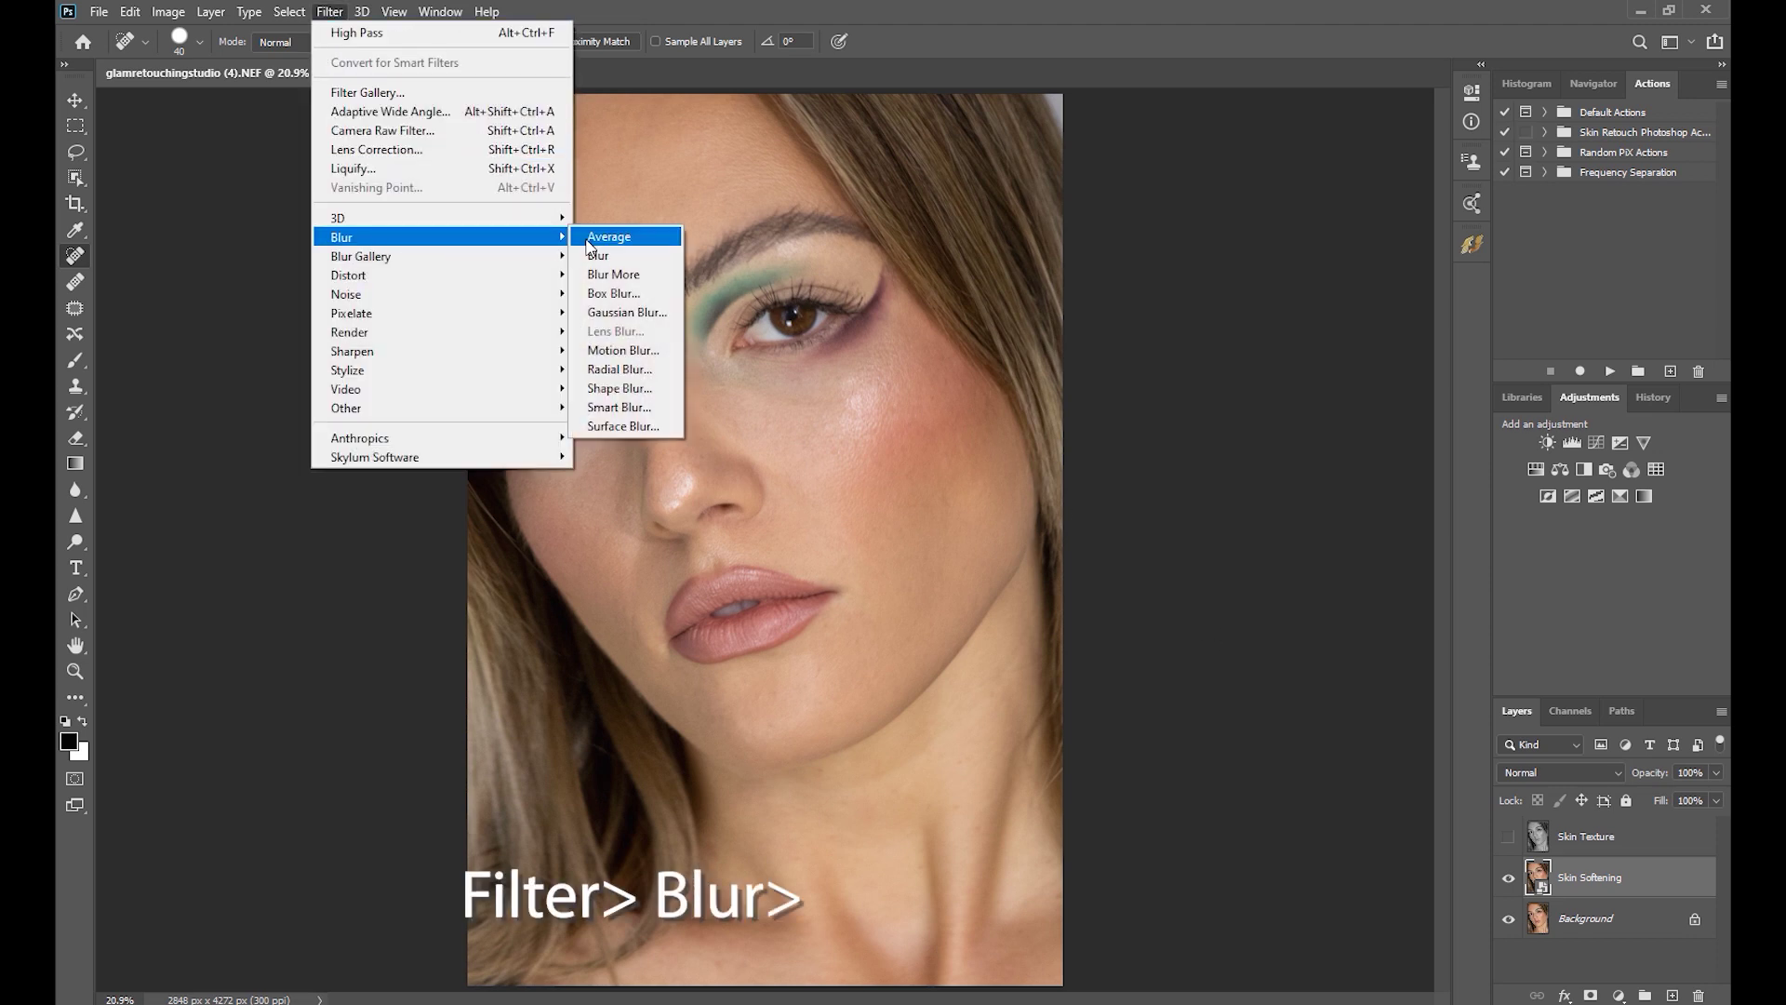
pyautogui.click(623, 426)
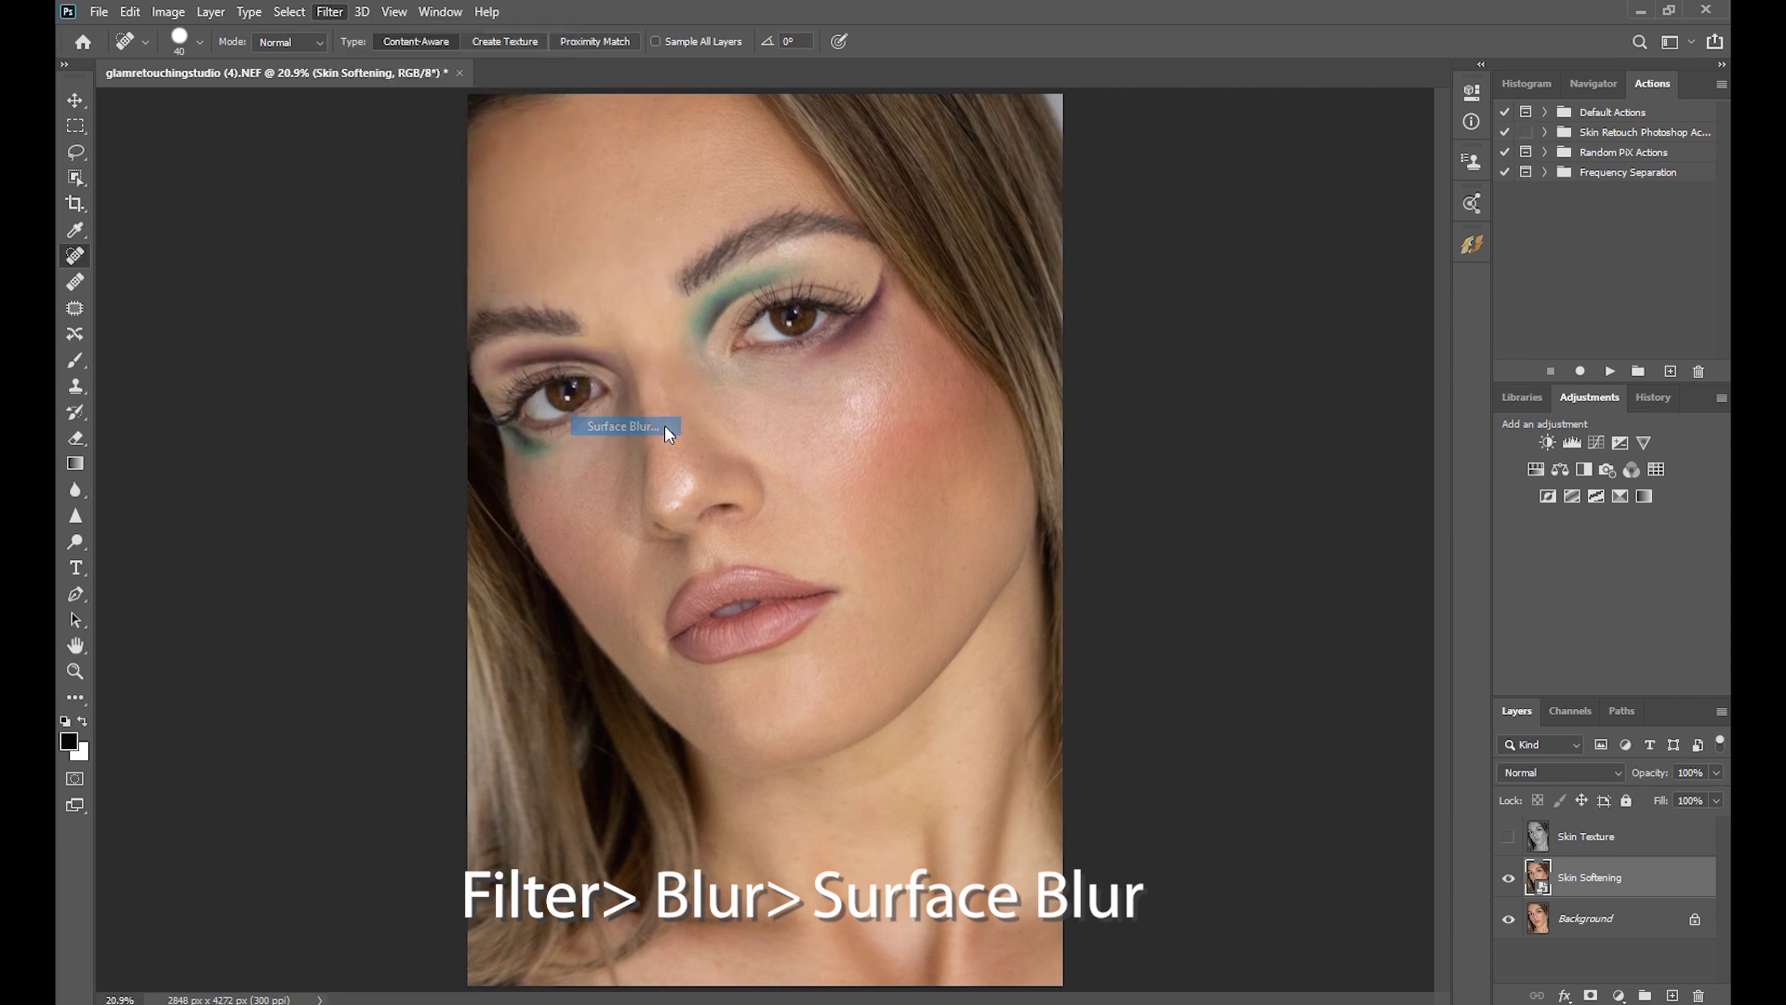
pyautogui.moveTo(853, 558); pyautogui.dragTo(968, 562)
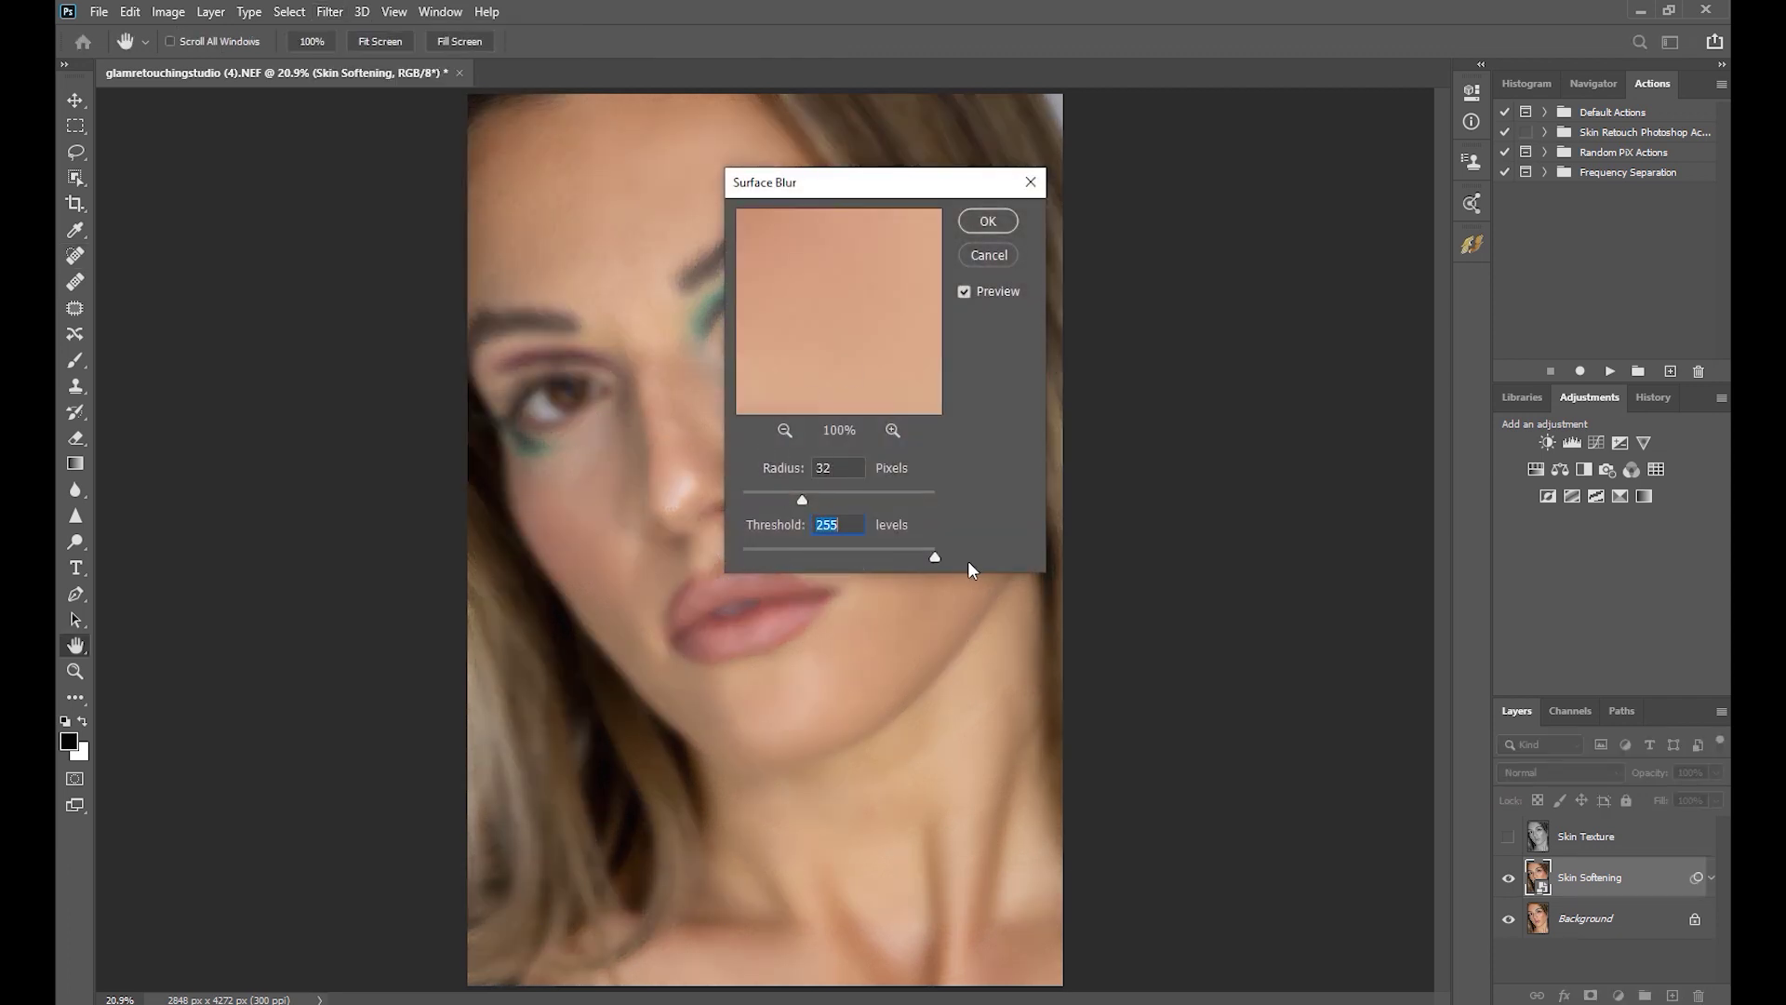
pyautogui.moveTo(825, 376); pyautogui.dragTo(786, 410)
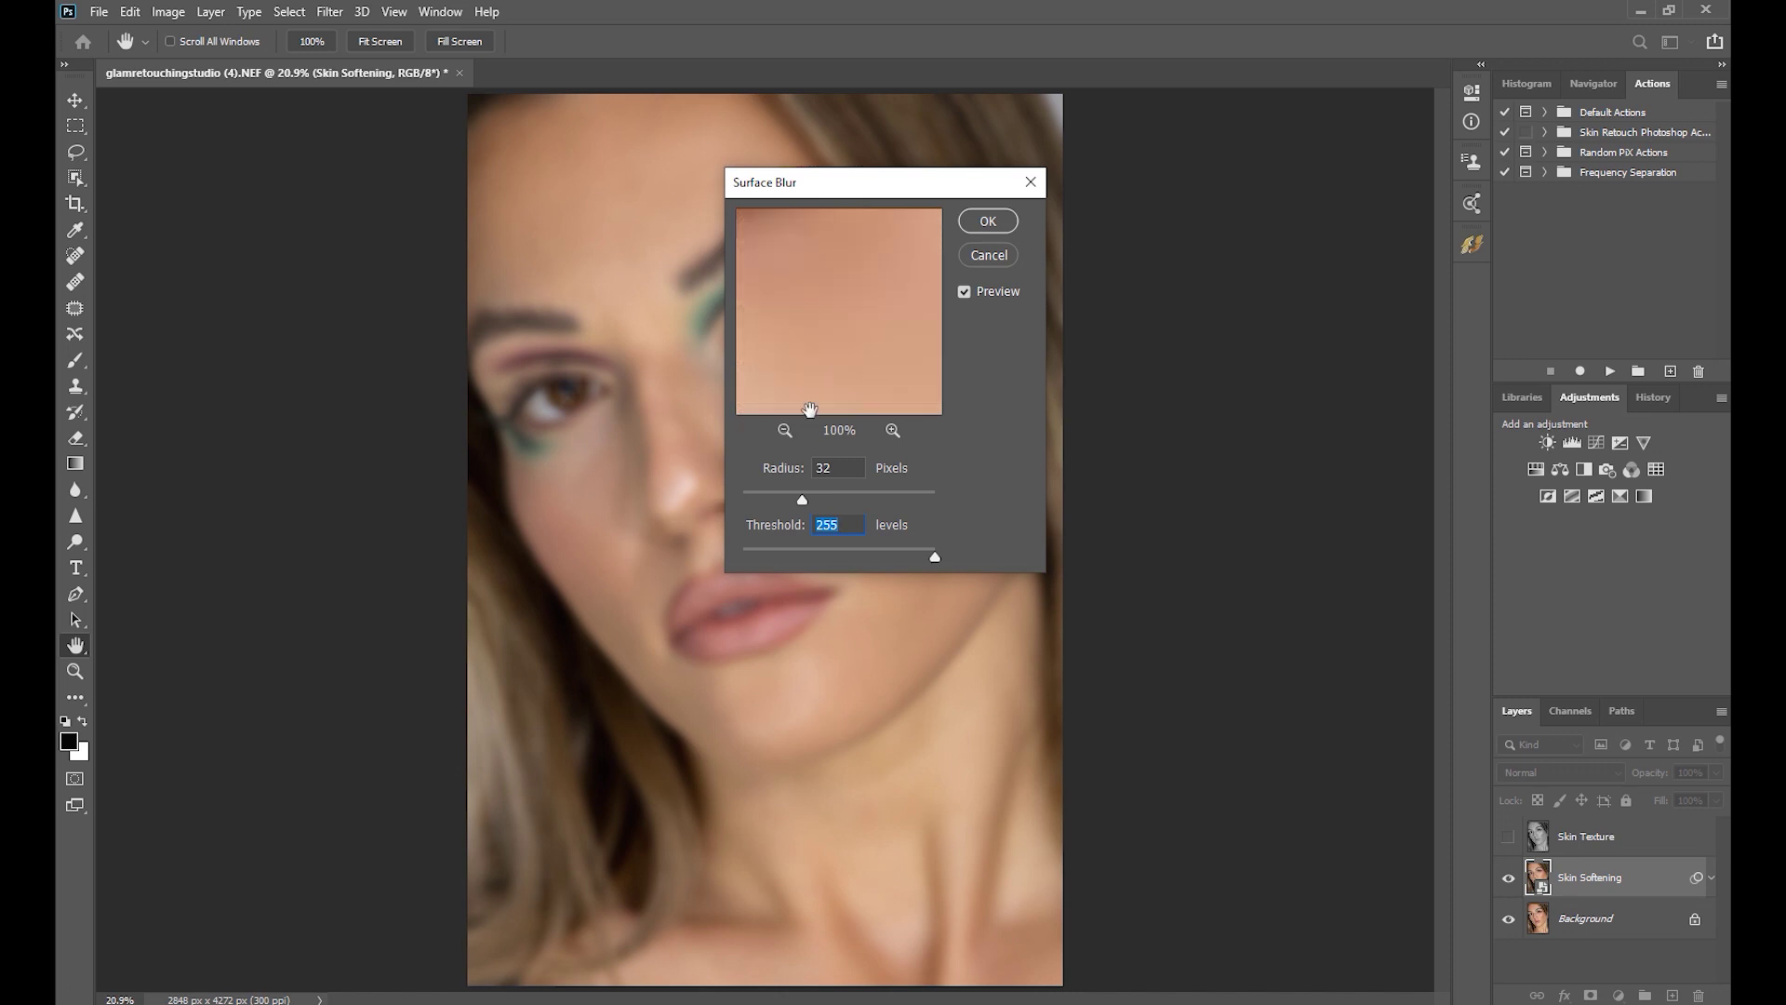
pyautogui.moveTo(887, 198); pyautogui.dragTo(1122, 343)
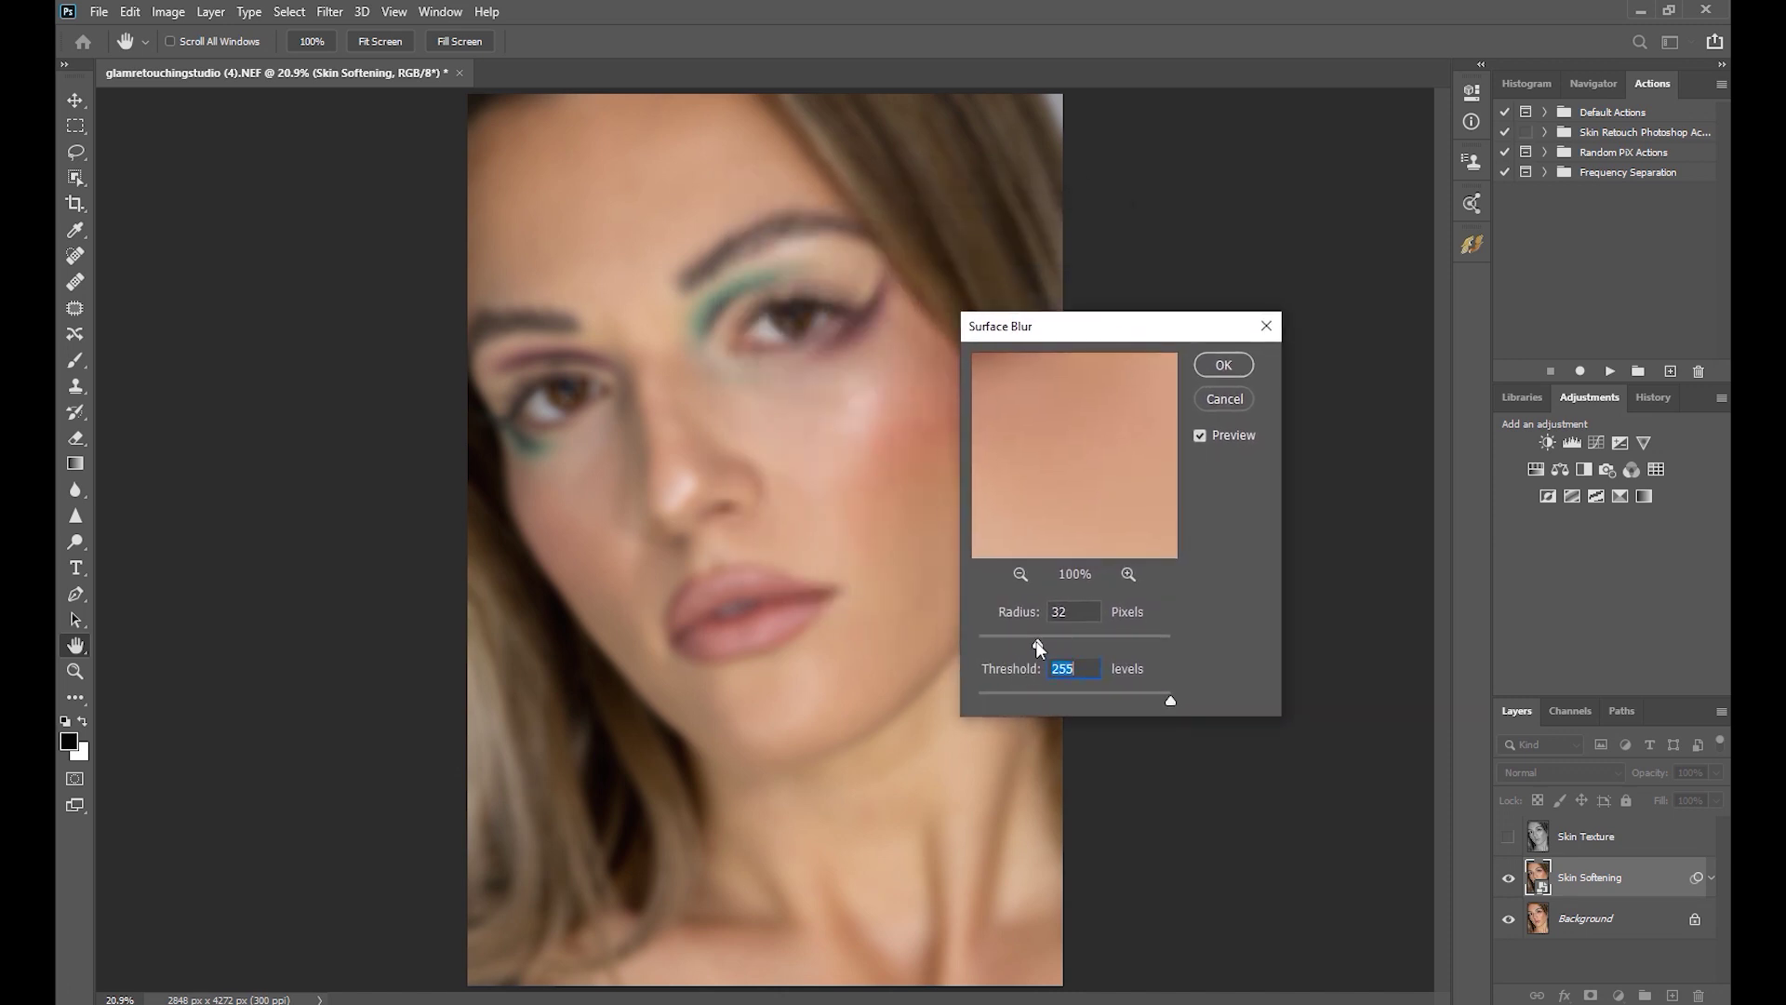
pyautogui.moveTo(1002, 644); pyautogui.dragTo(1057, 646)
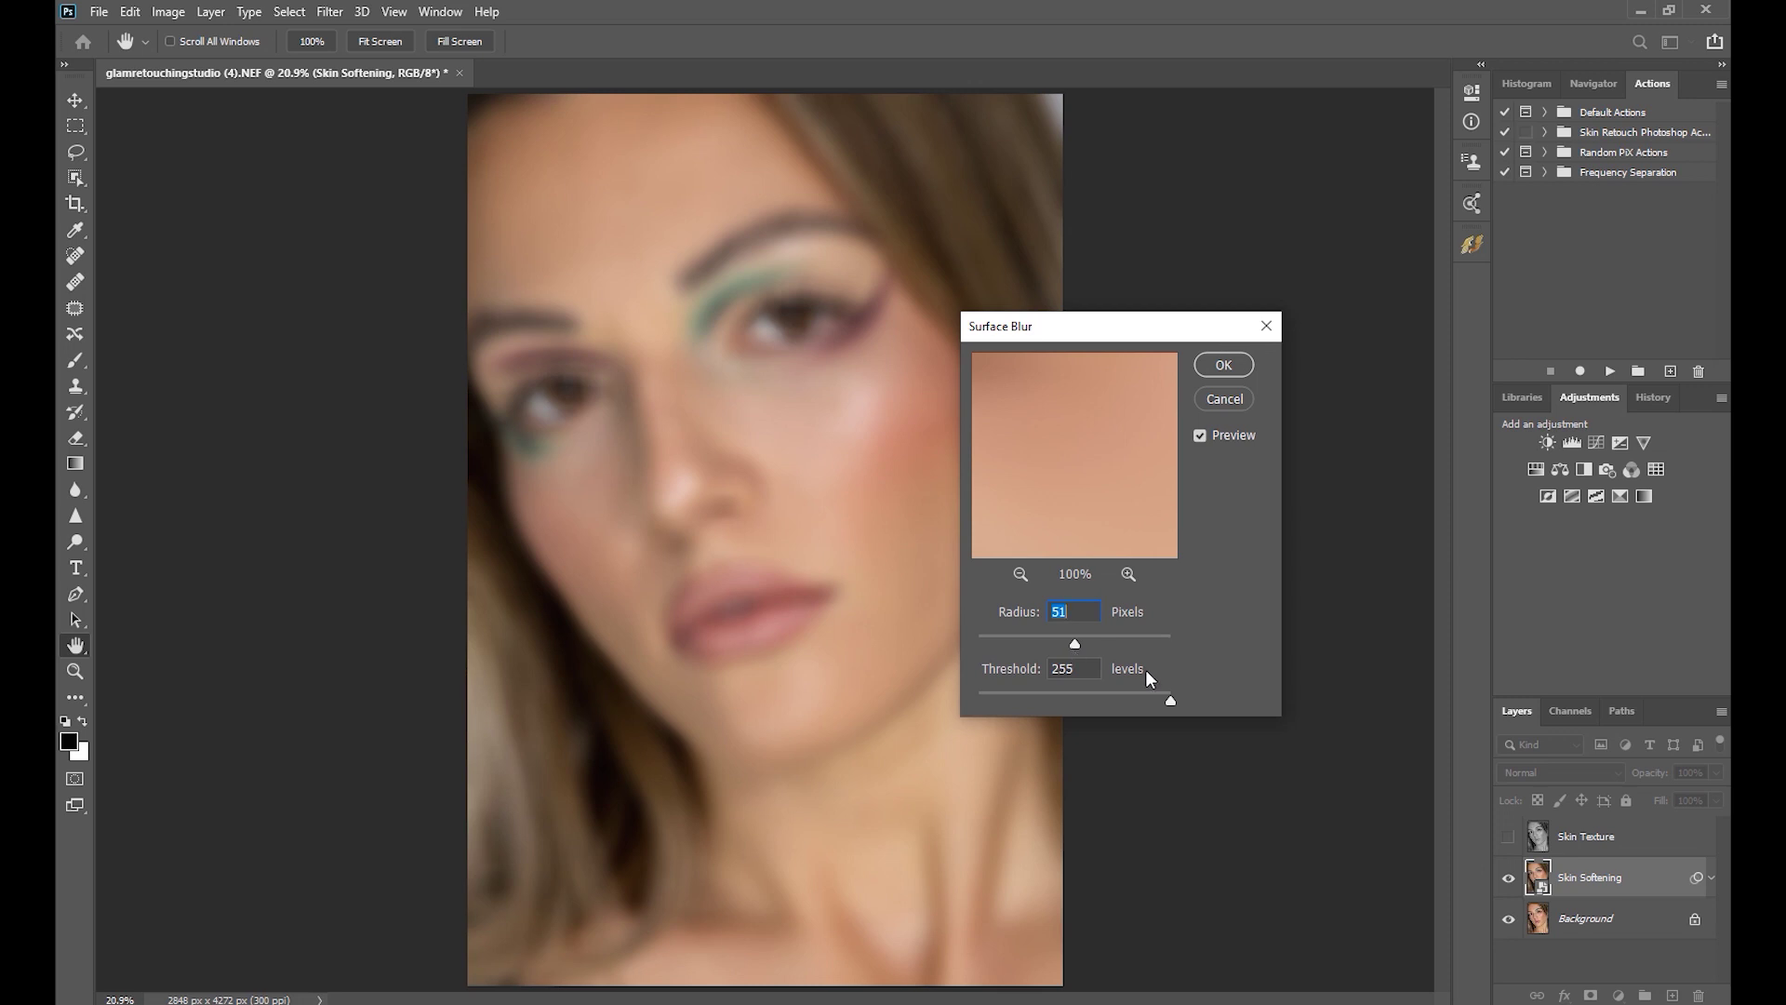
pyautogui.moveTo(1165, 698); pyautogui.dragTo(1002, 697)
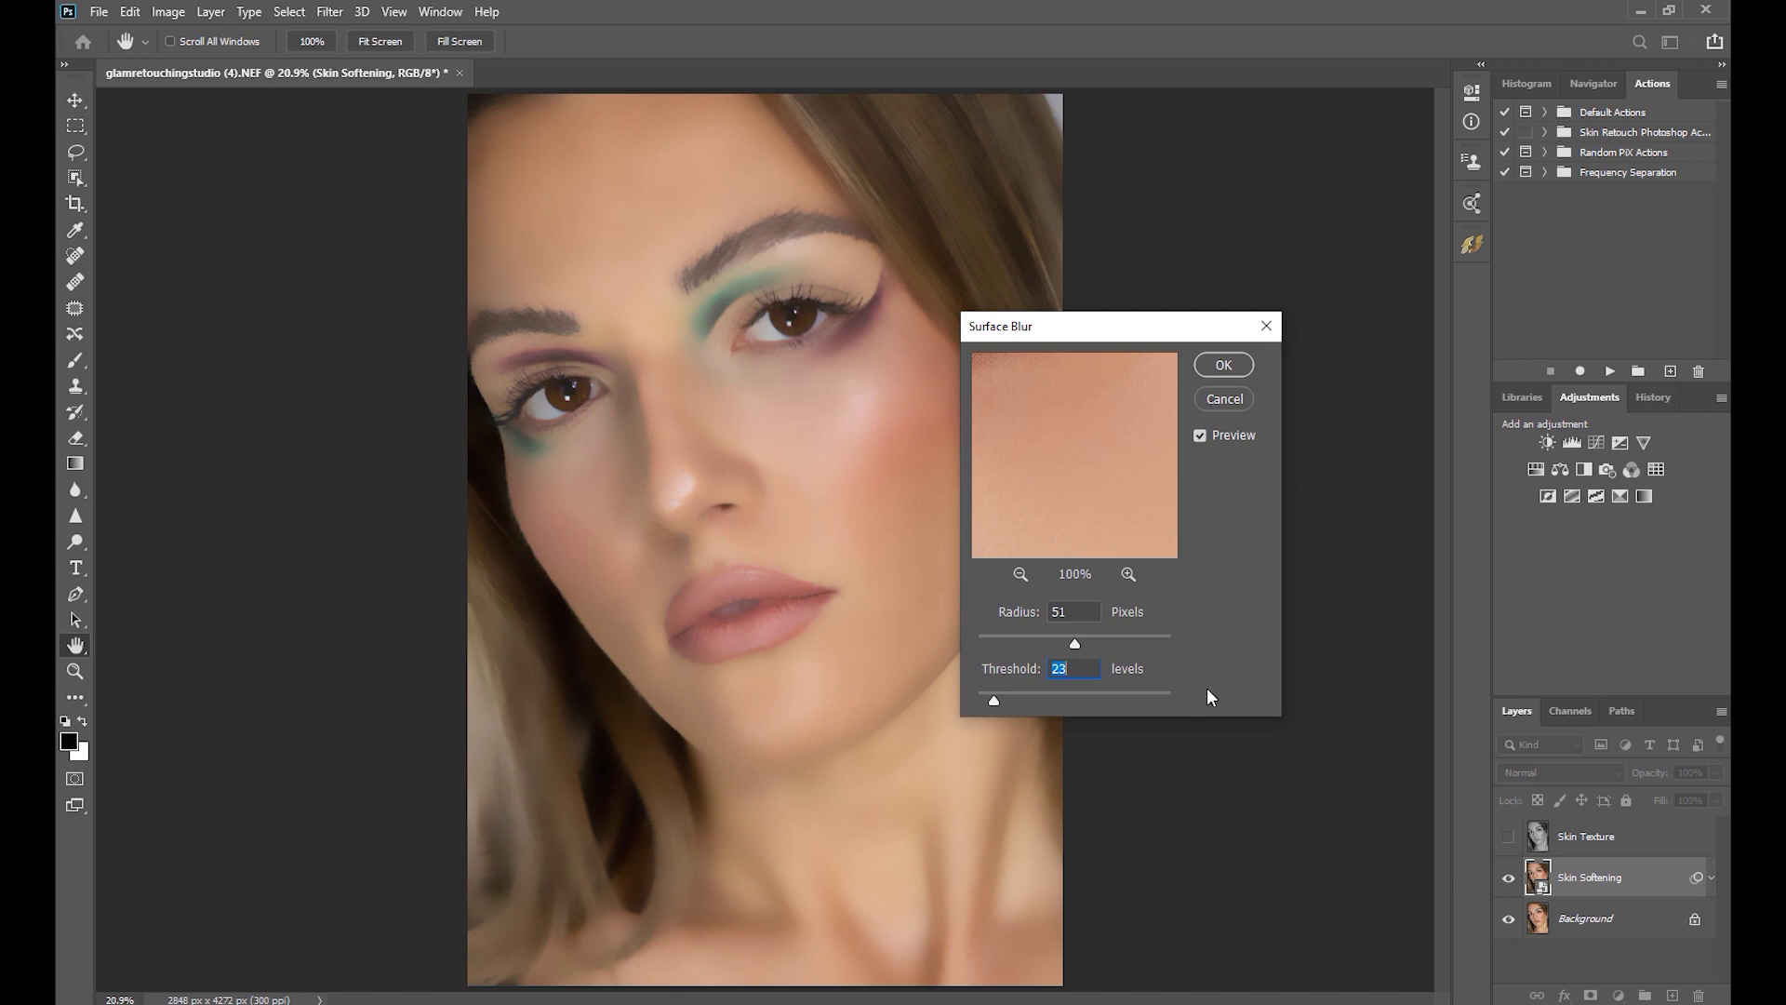
pyautogui.click(1218, 364)
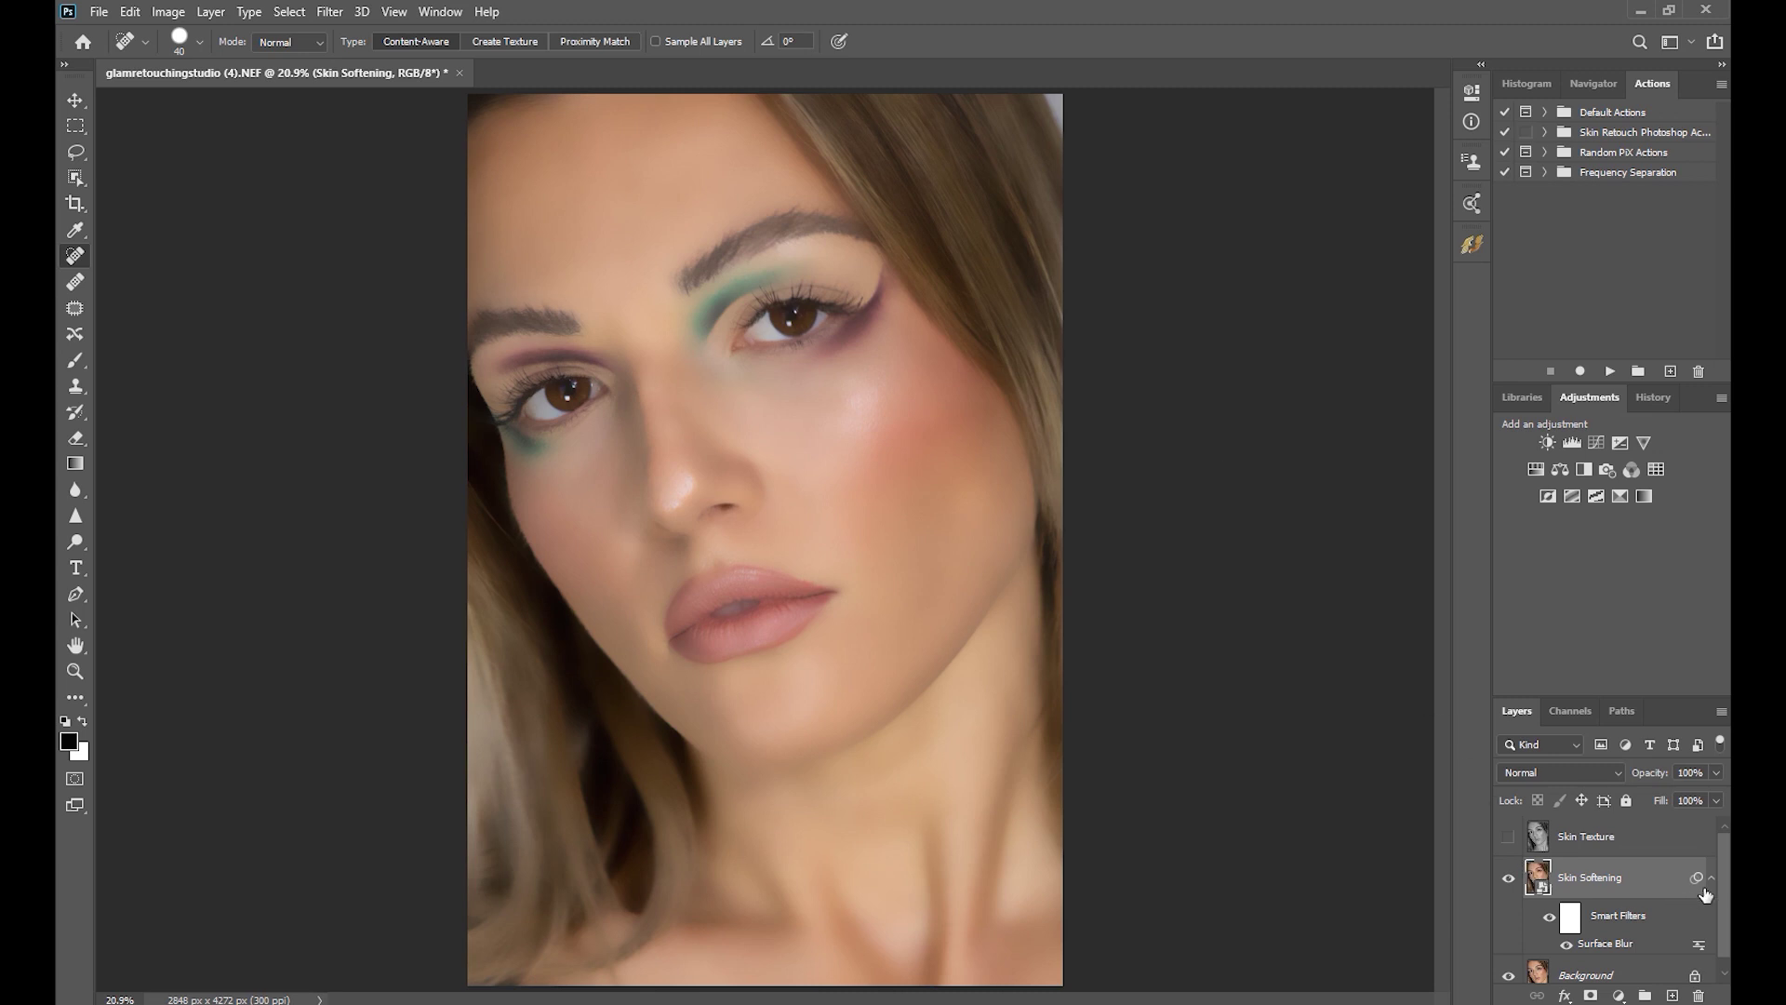
# - Show the Skin Texture layer and convert it into a smart object
pyautogui.click(1510, 839)
pyautogui.click(1586, 841)
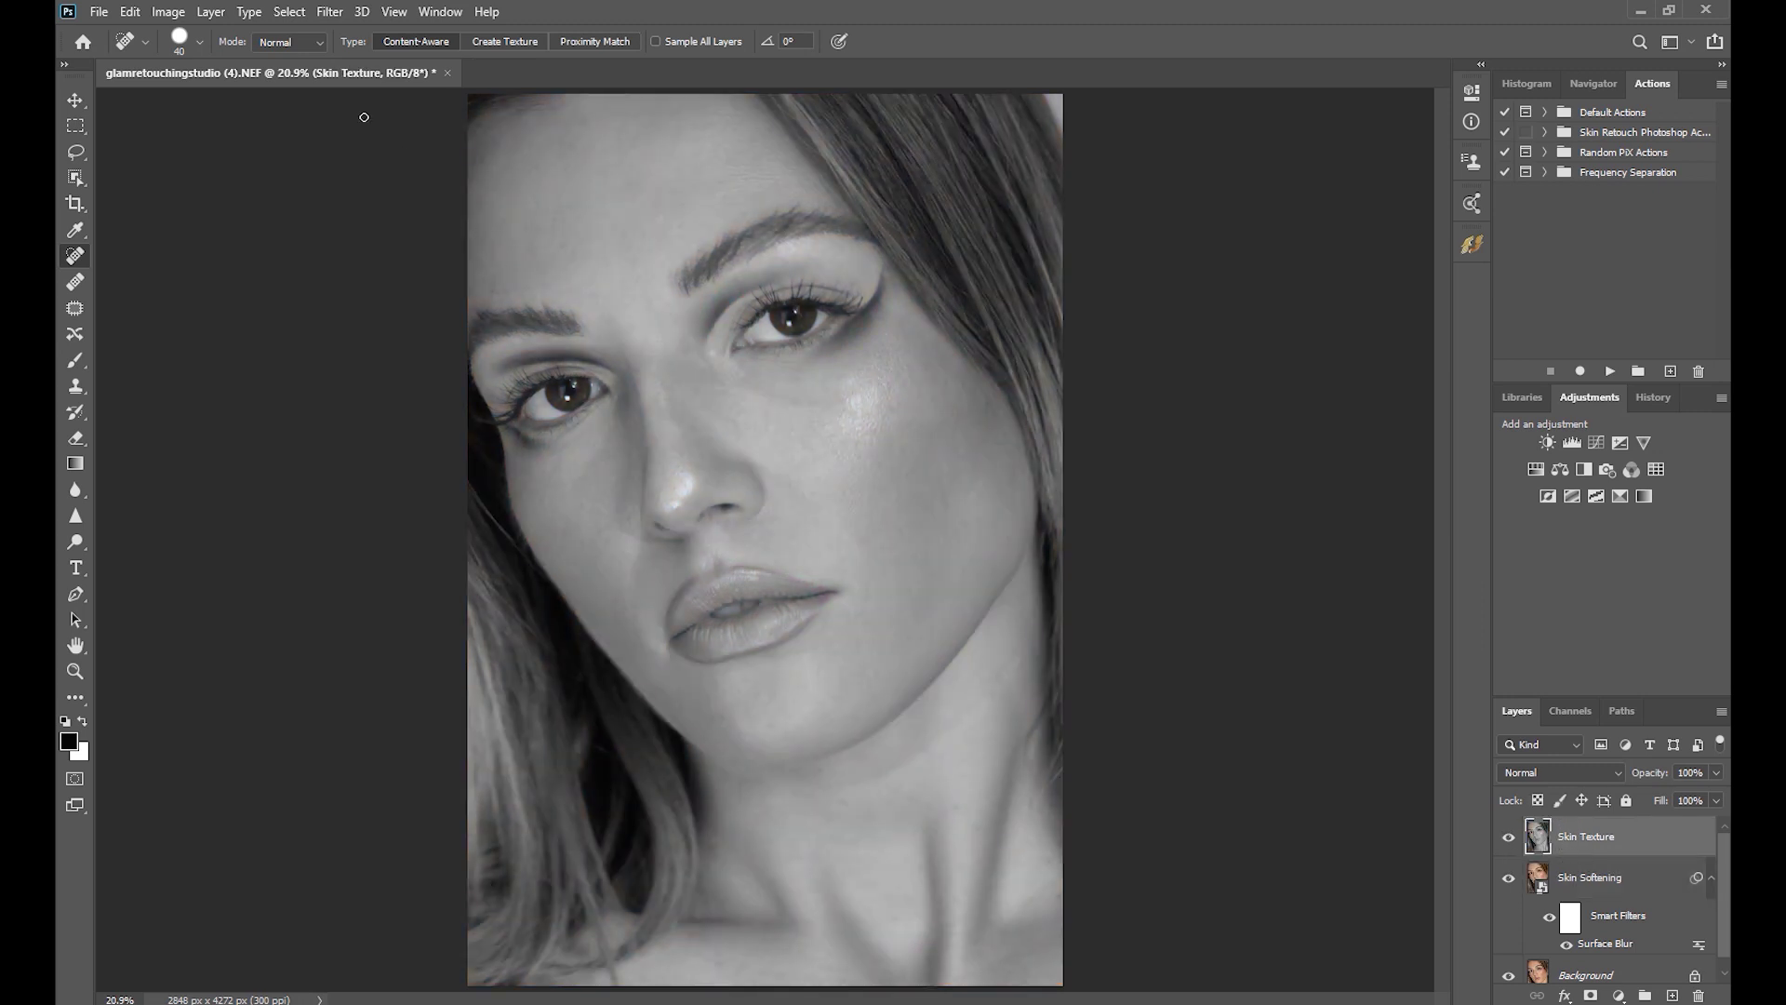
pyautogui.click(329, 11)
pyautogui.click(359, 63)
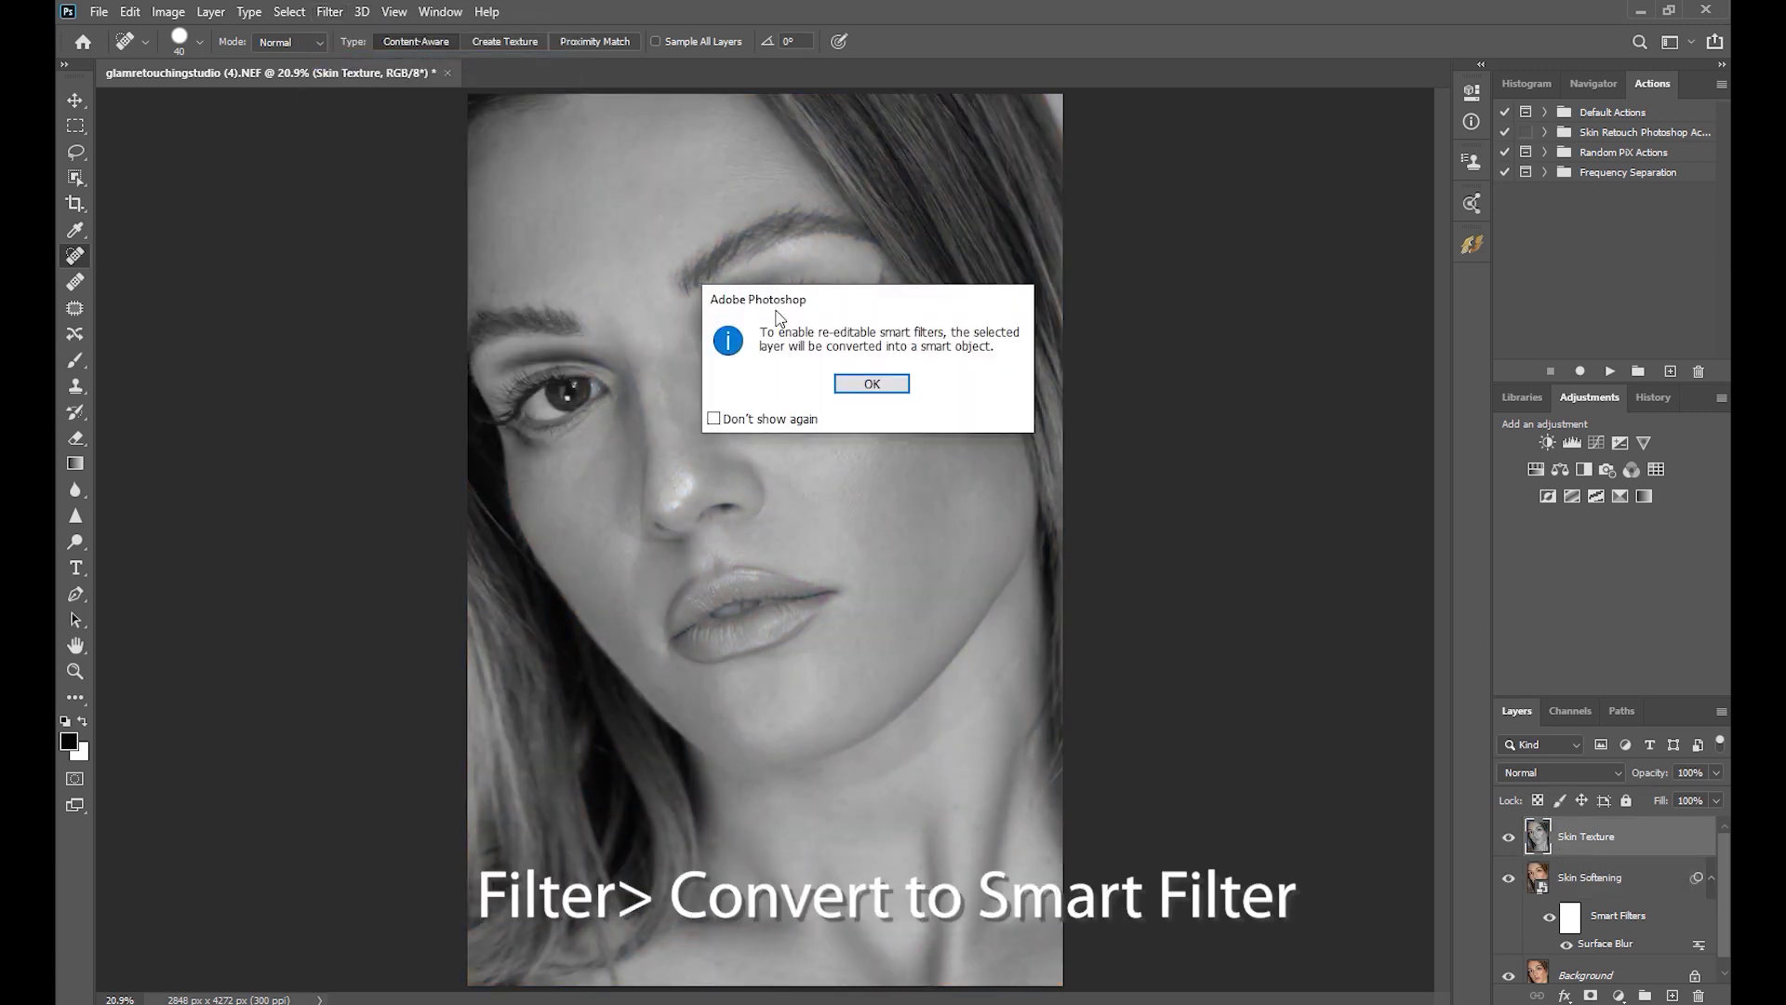
pyautogui.click(888, 388)
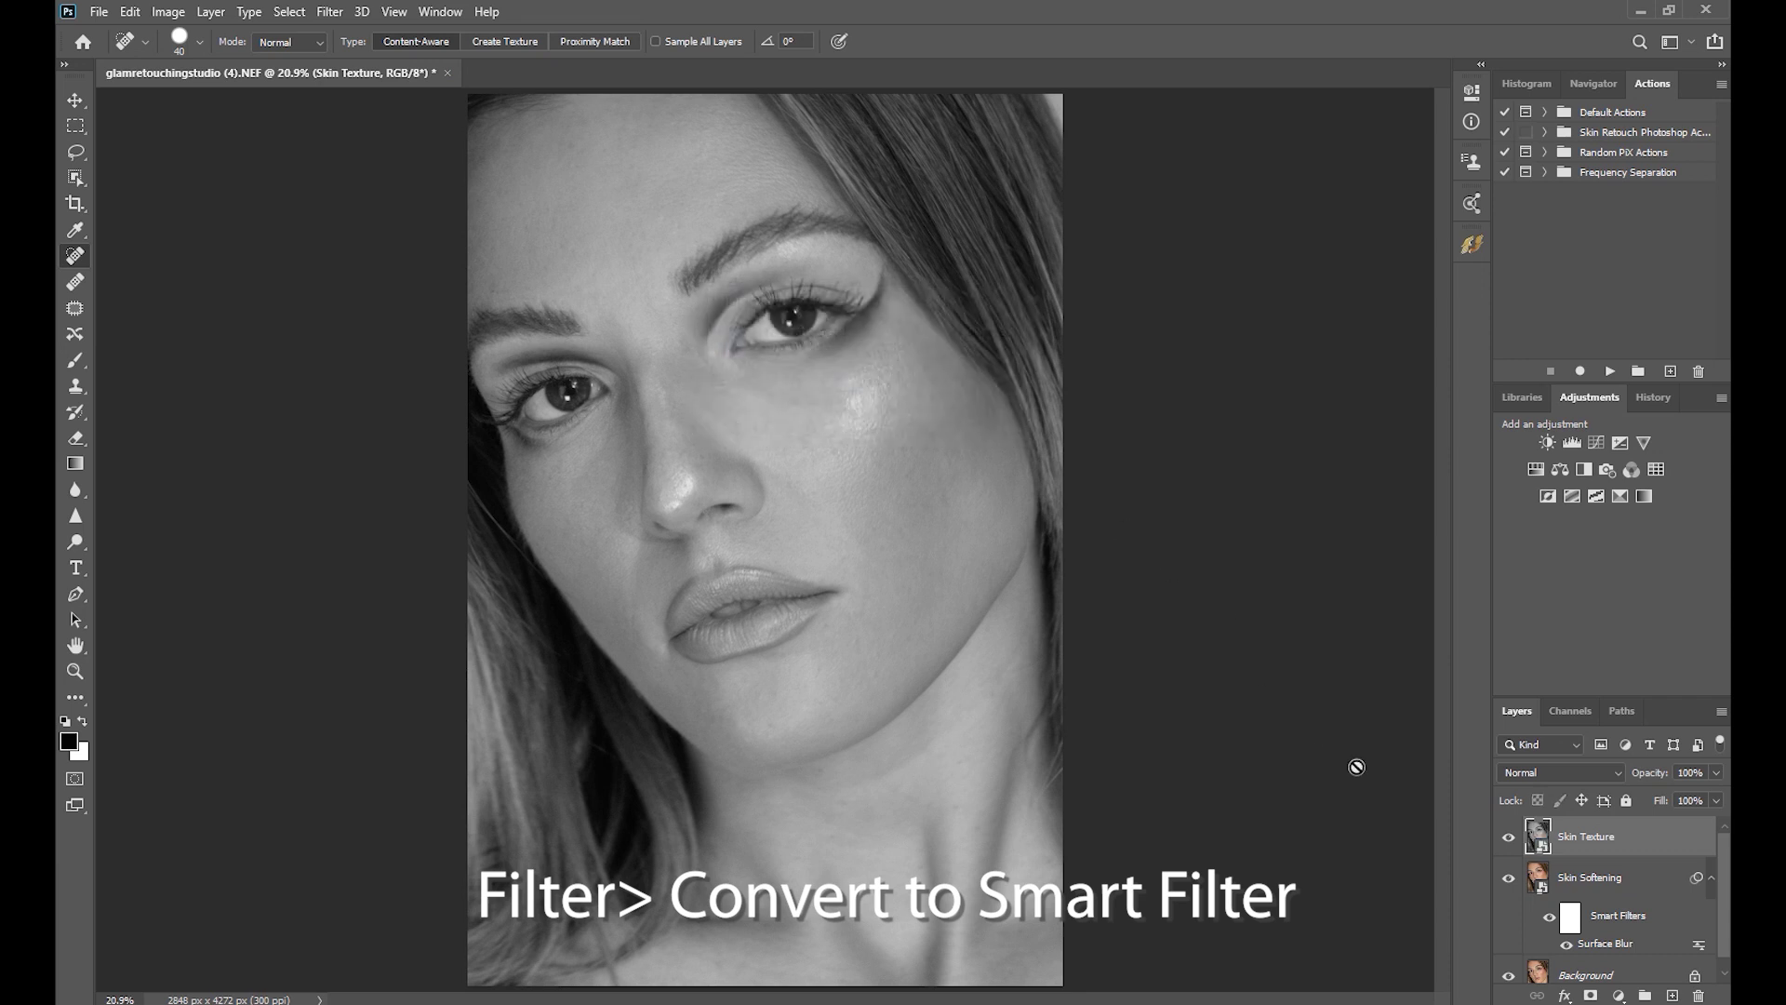
# - Set the Skin Texture blend mode to Overlay
pyautogui.click(1617, 772)
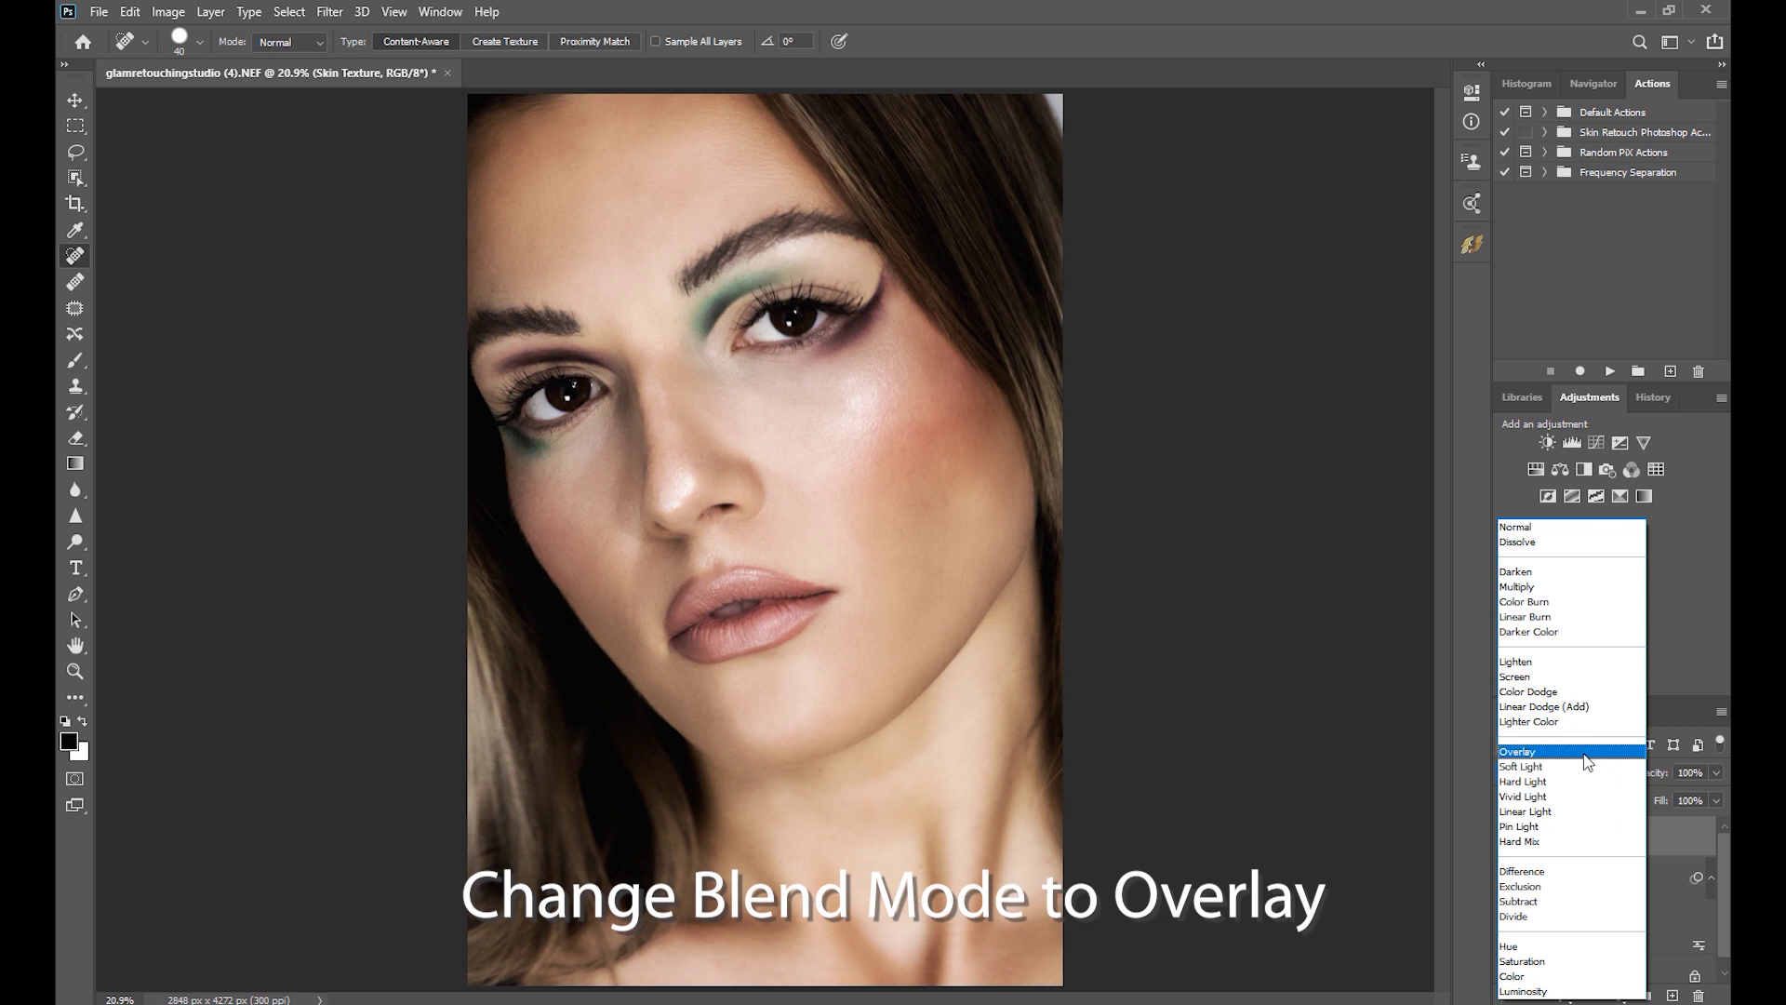
pyautogui.click(1583, 754)
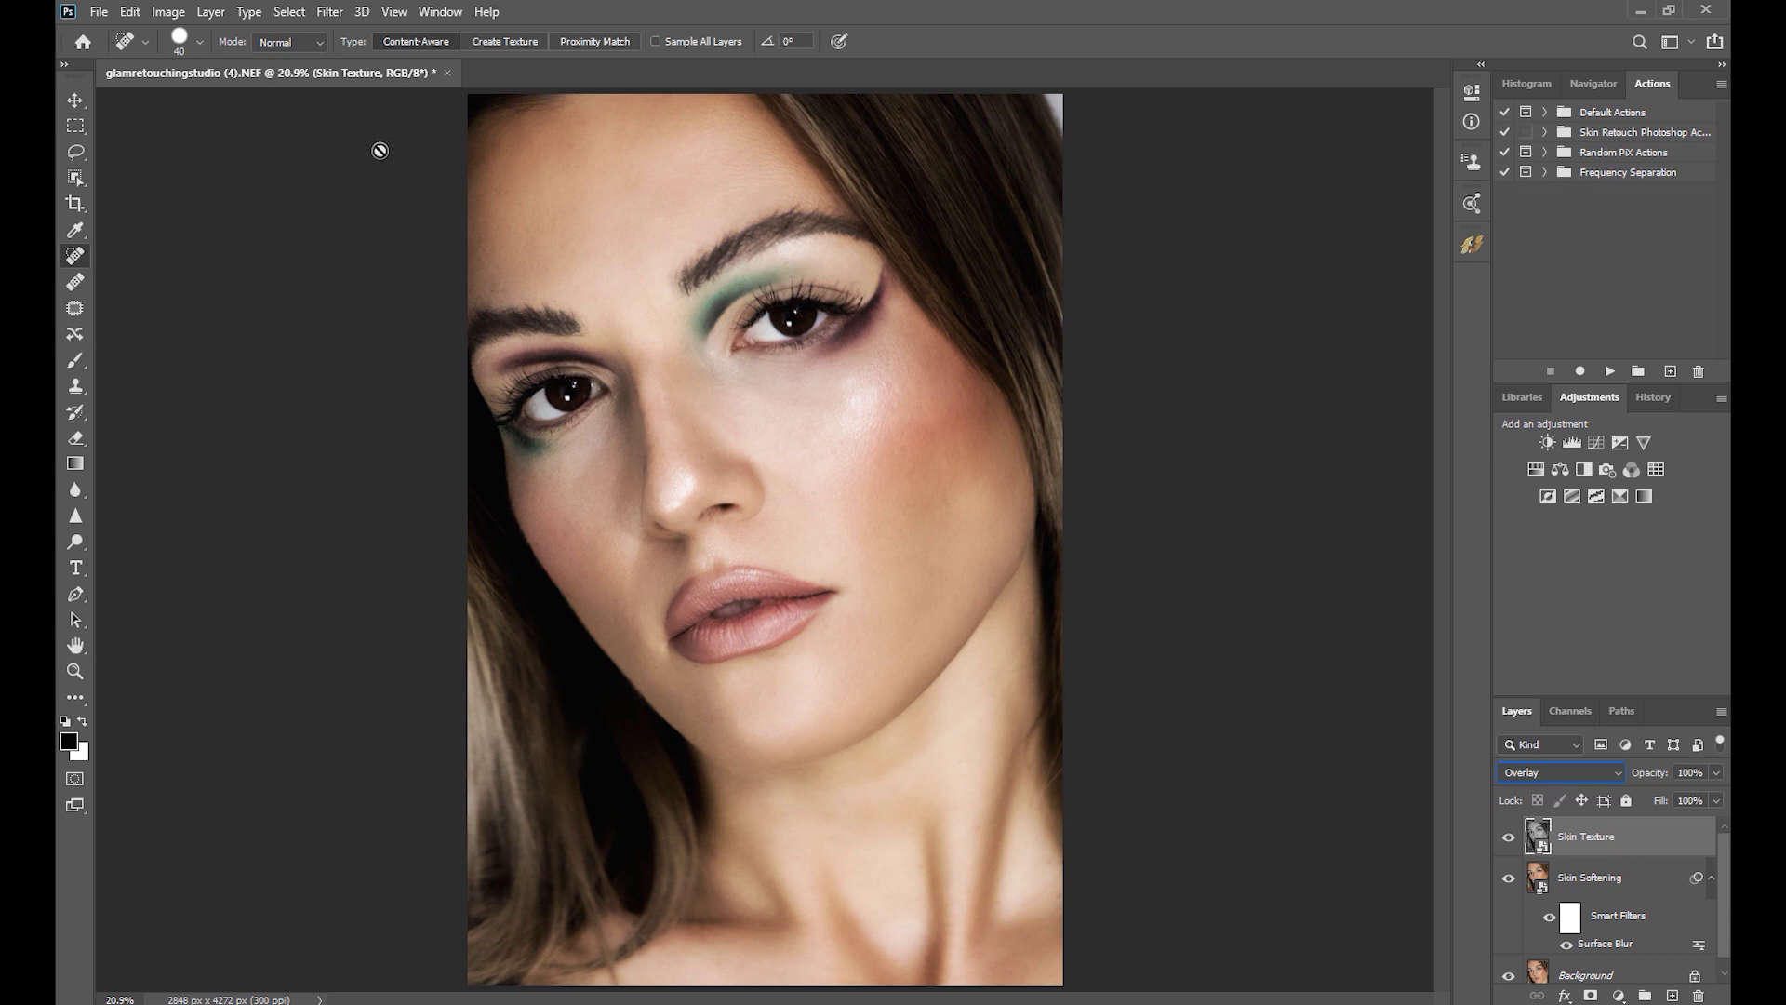
pyautogui.click(330, 13)
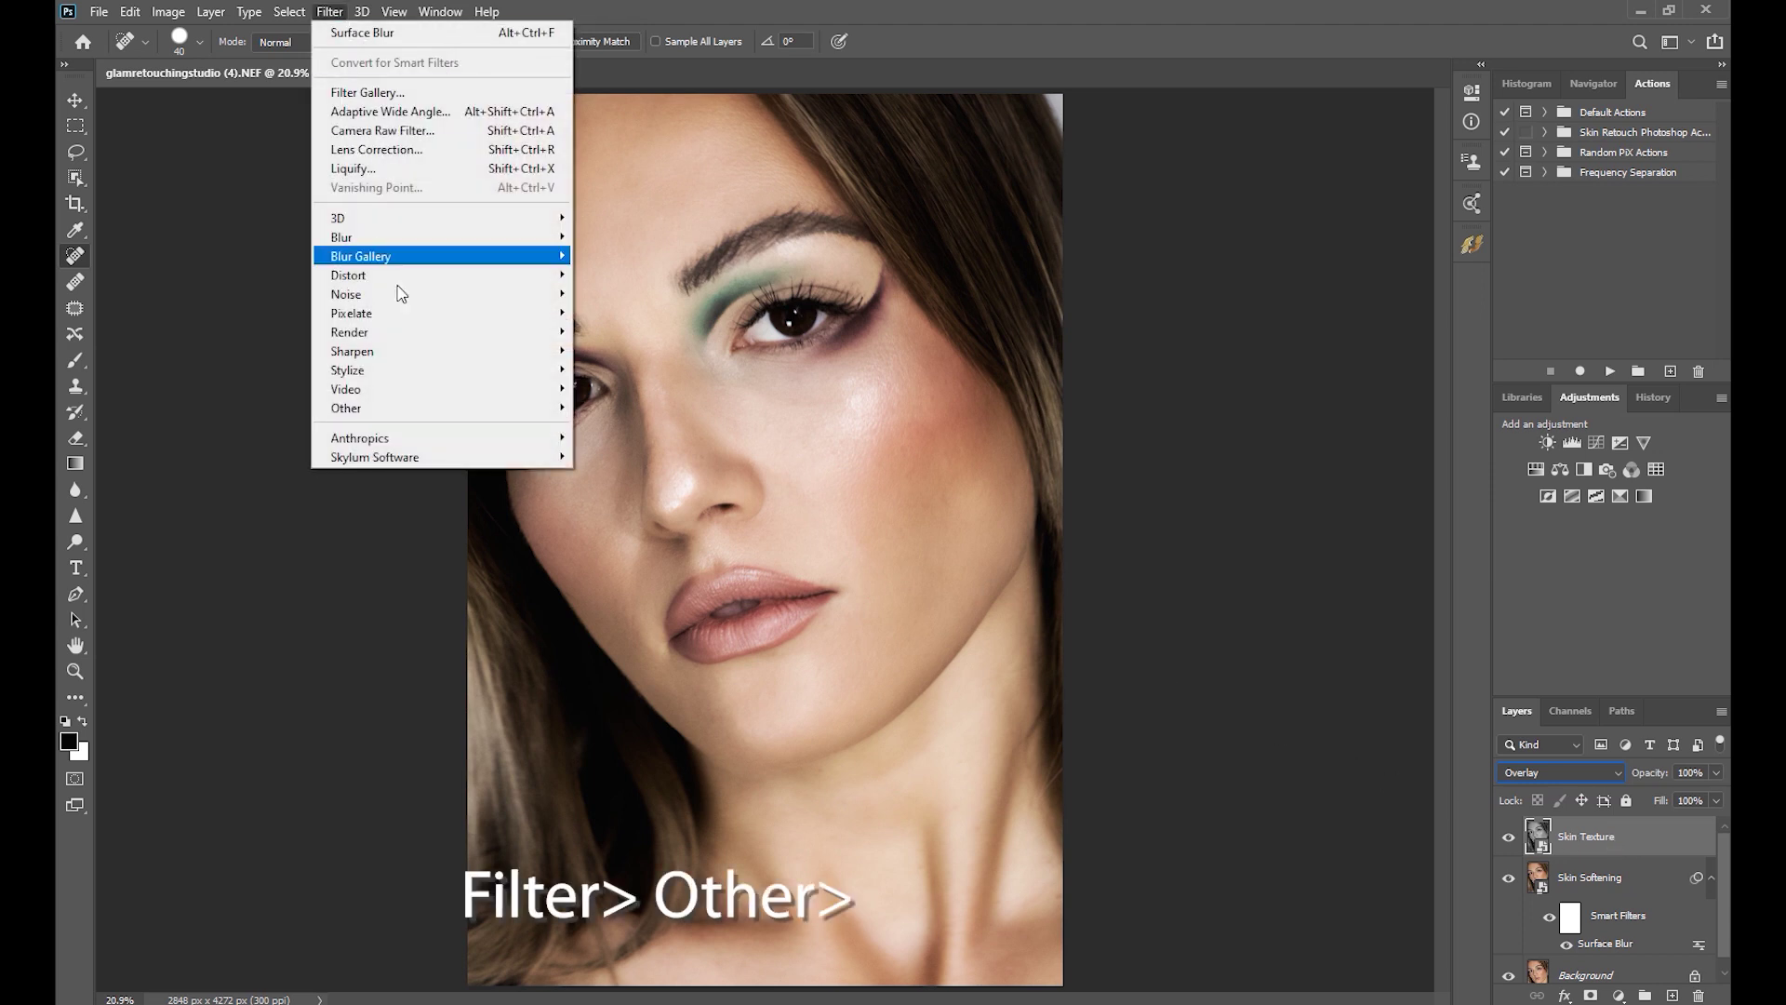
# - Apply a High Pass smart filter at radius 8.6 to Skin Texture
pyautogui.moveTo(469, 407)
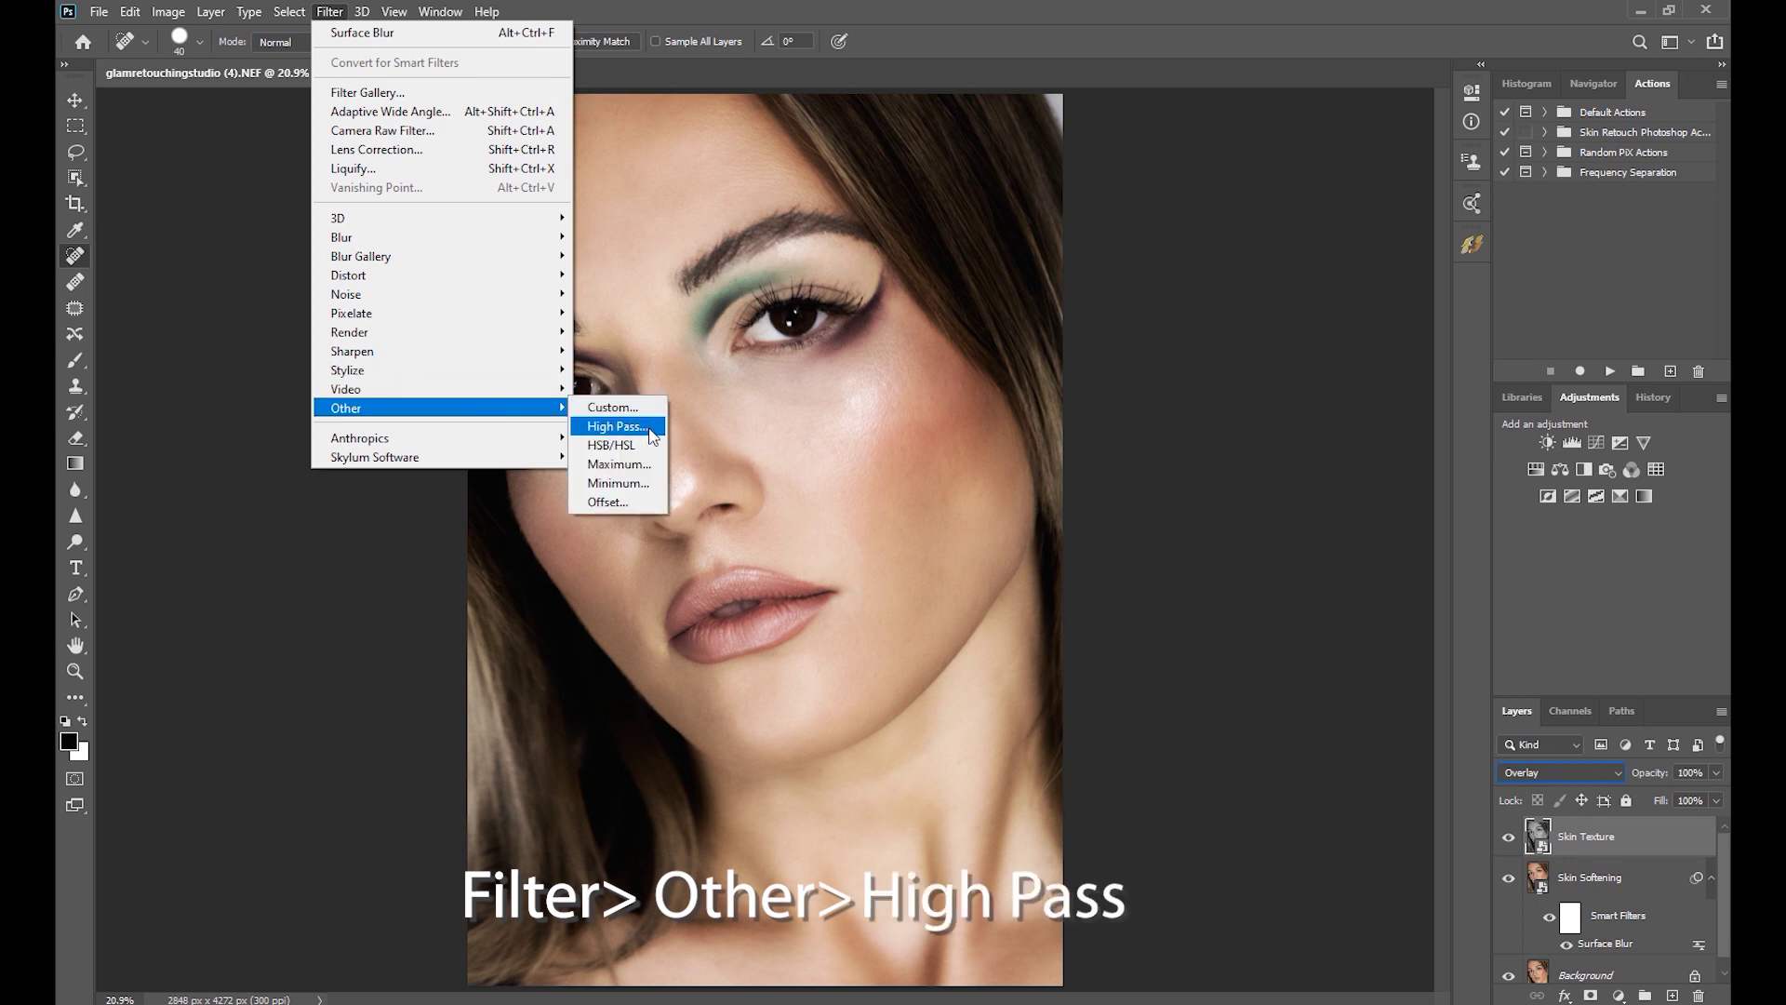
pyautogui.click(640, 427)
pyautogui.moveTo(786, 514); pyautogui.dragTo(743, 514)
pyautogui.moveTo(883, 204); pyautogui.dragTo(1160, 324)
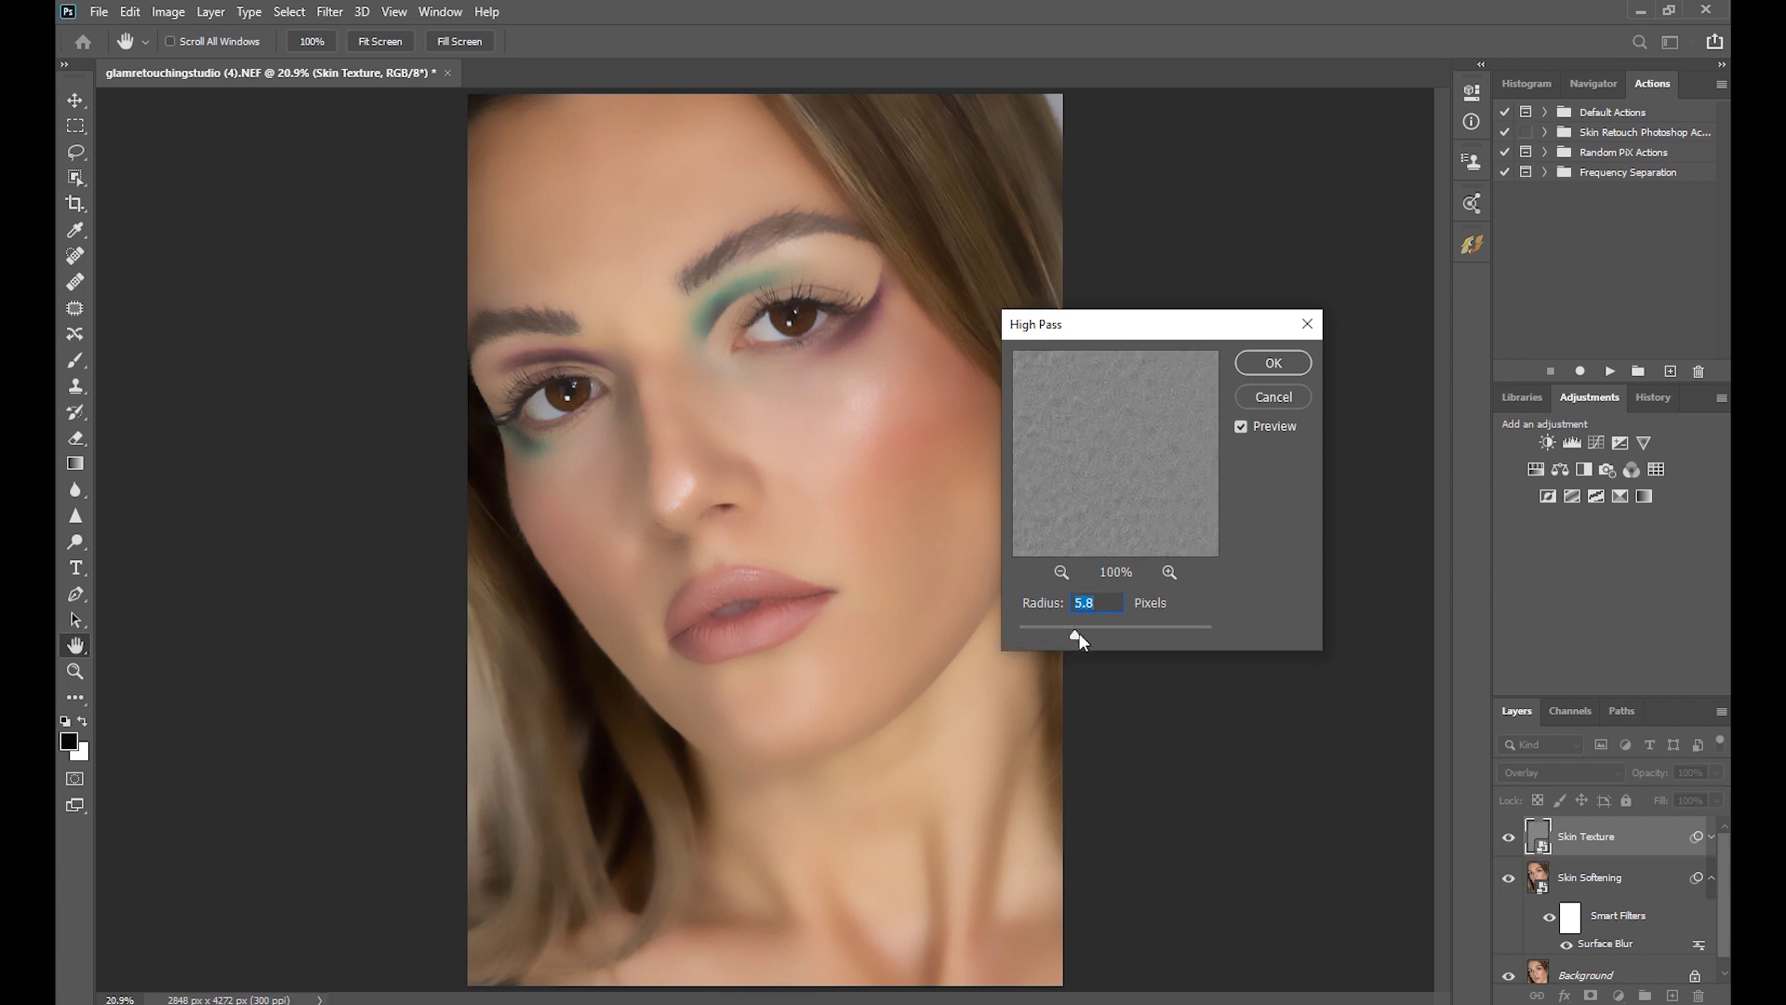
pyautogui.moveTo(1077, 633)
pyautogui.mouseDown()
pyautogui.moveTo(1120, 631)
pyautogui.moveTo(1091, 633)
pyautogui.mouseUp()
pyautogui.click(1275, 362)
pyautogui.press('j')
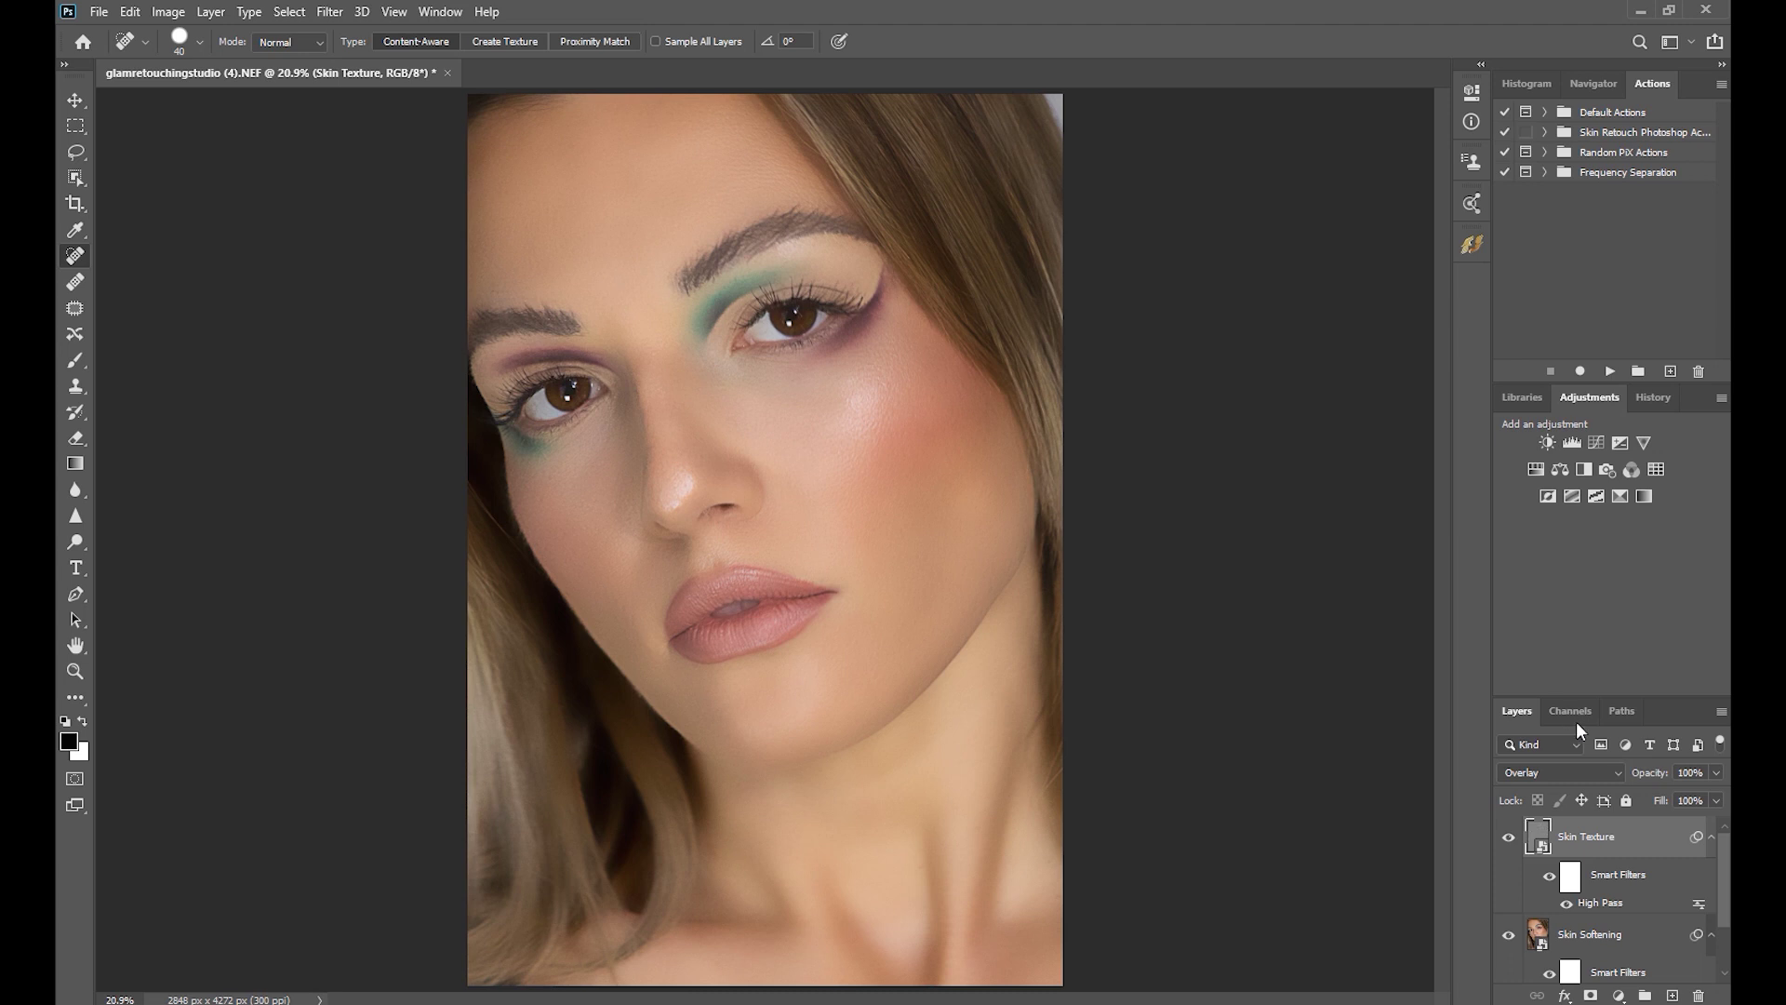
# - Collapse both layers' smart filter lists and group Skin Texture and Skin Softening into Group 1
pyautogui.click(1711, 841)
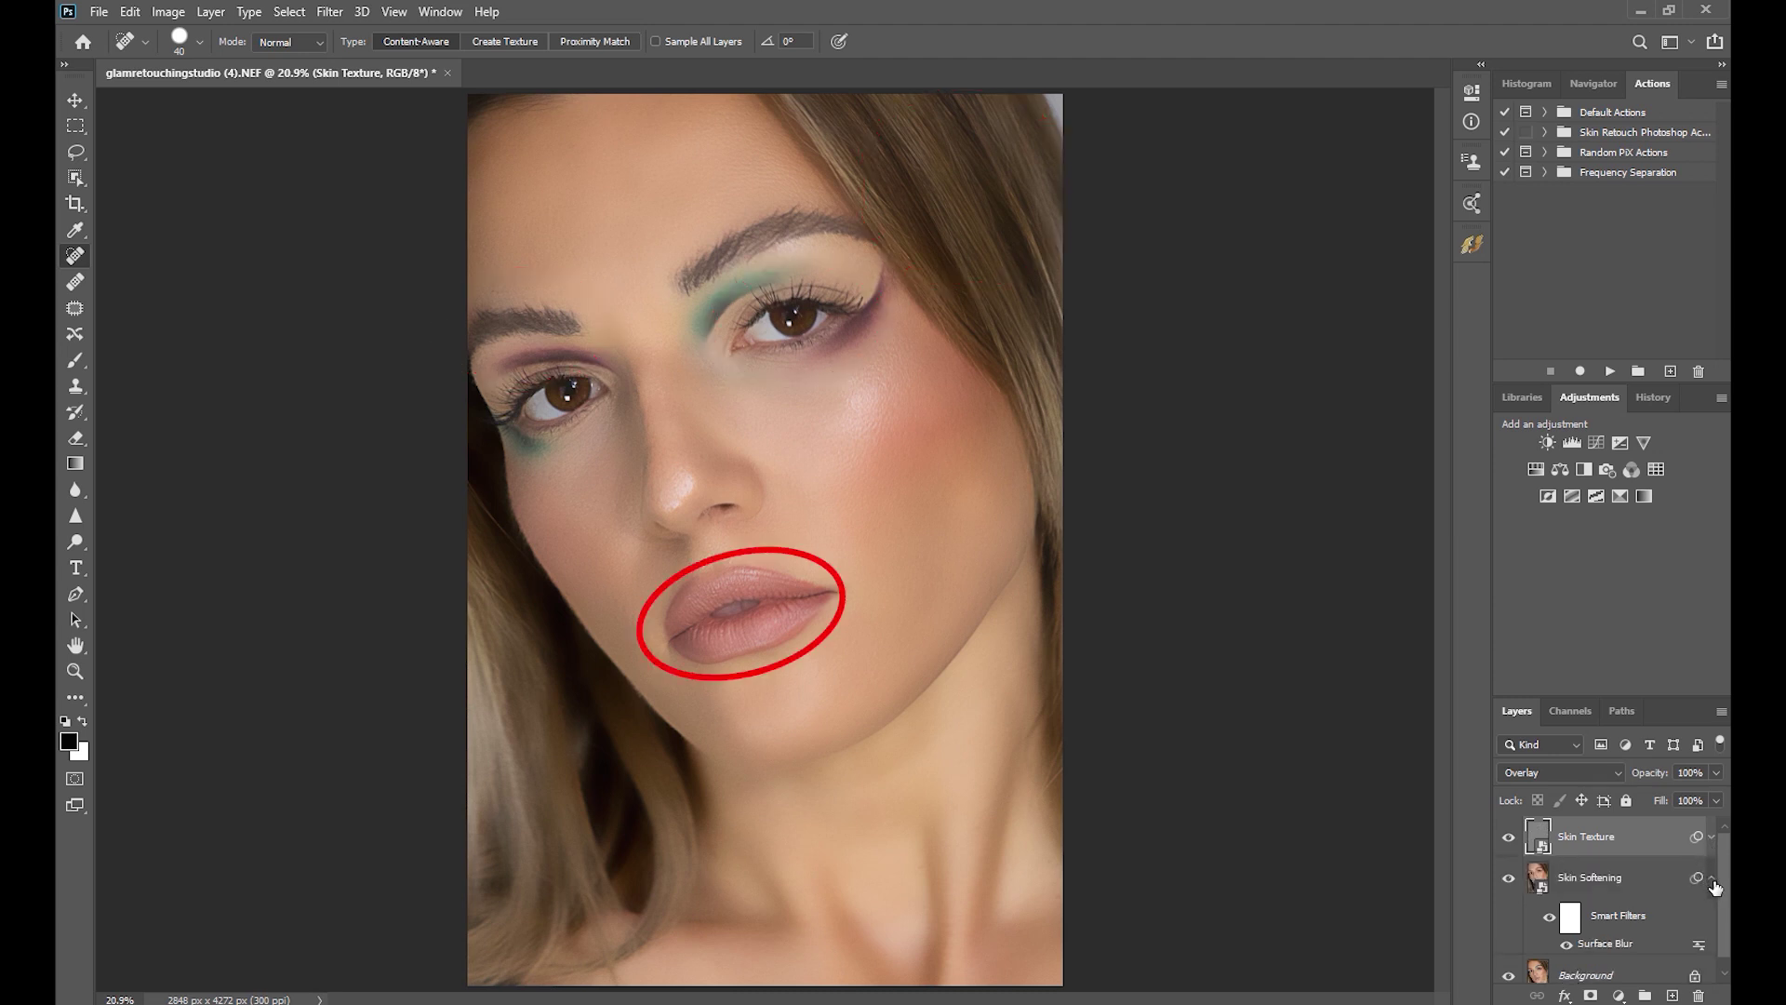
pyautogui.click(1712, 879)
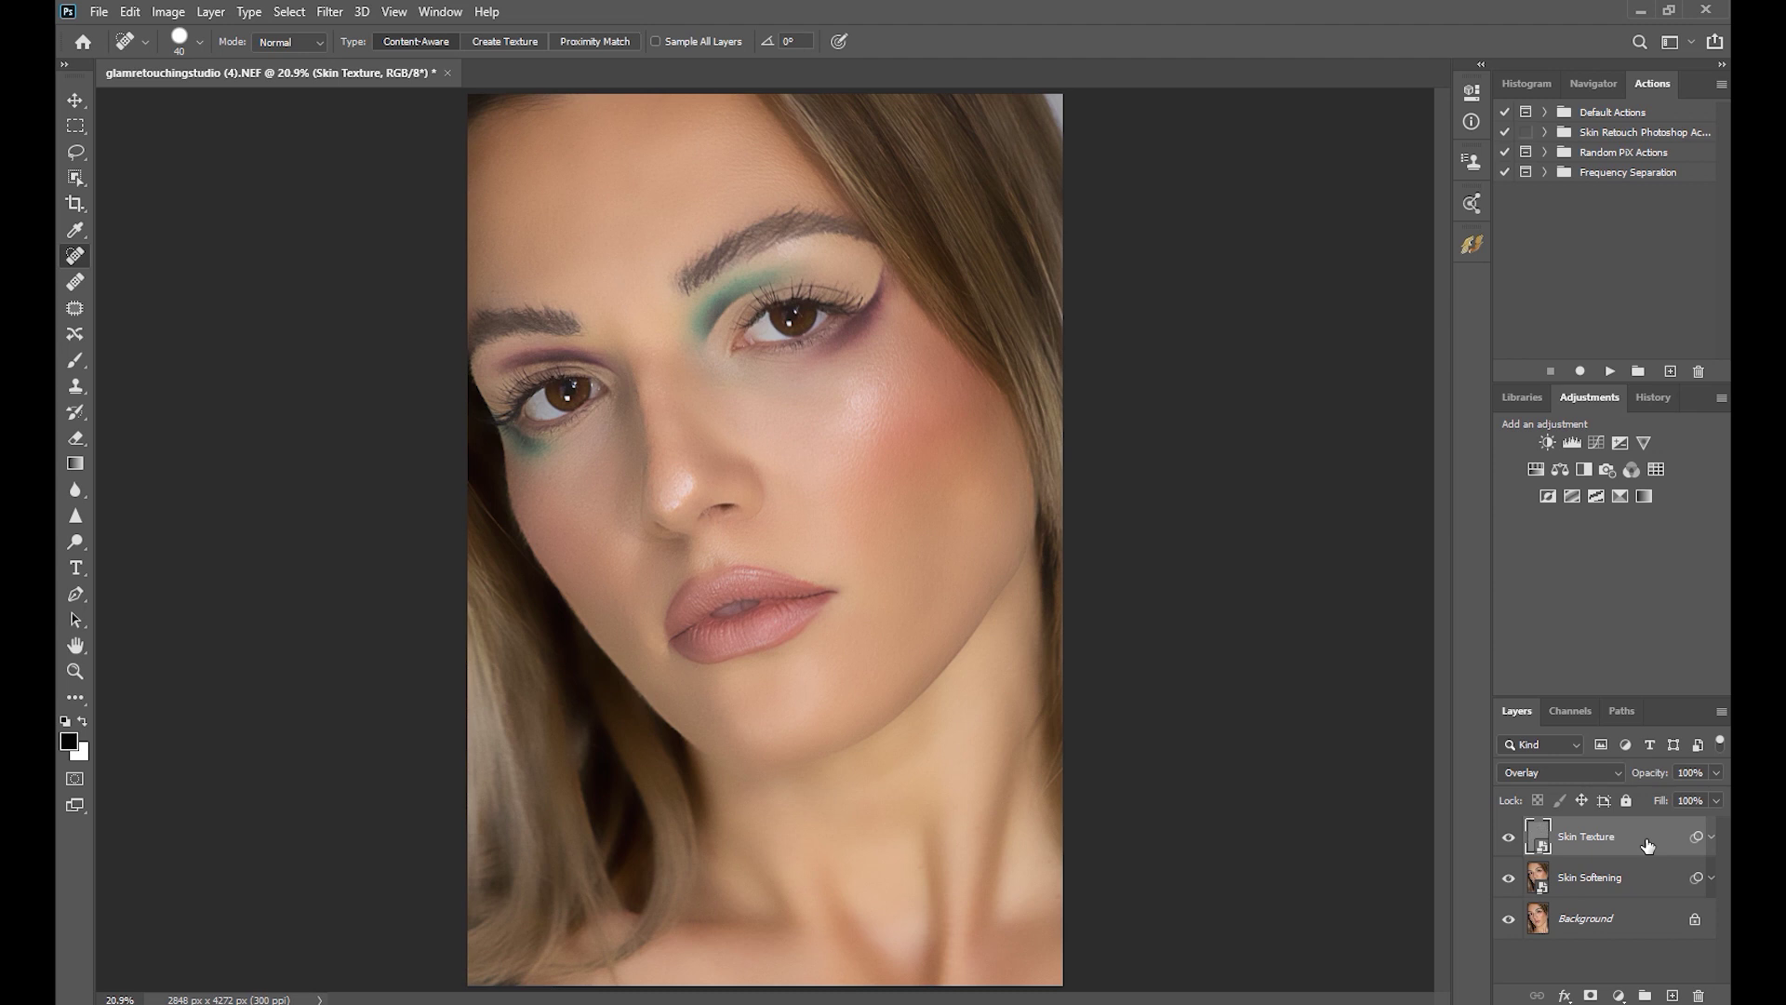
pyautogui.keyDown('shift'); pyautogui.click(1647, 884); pyautogui.keyUp('shift')
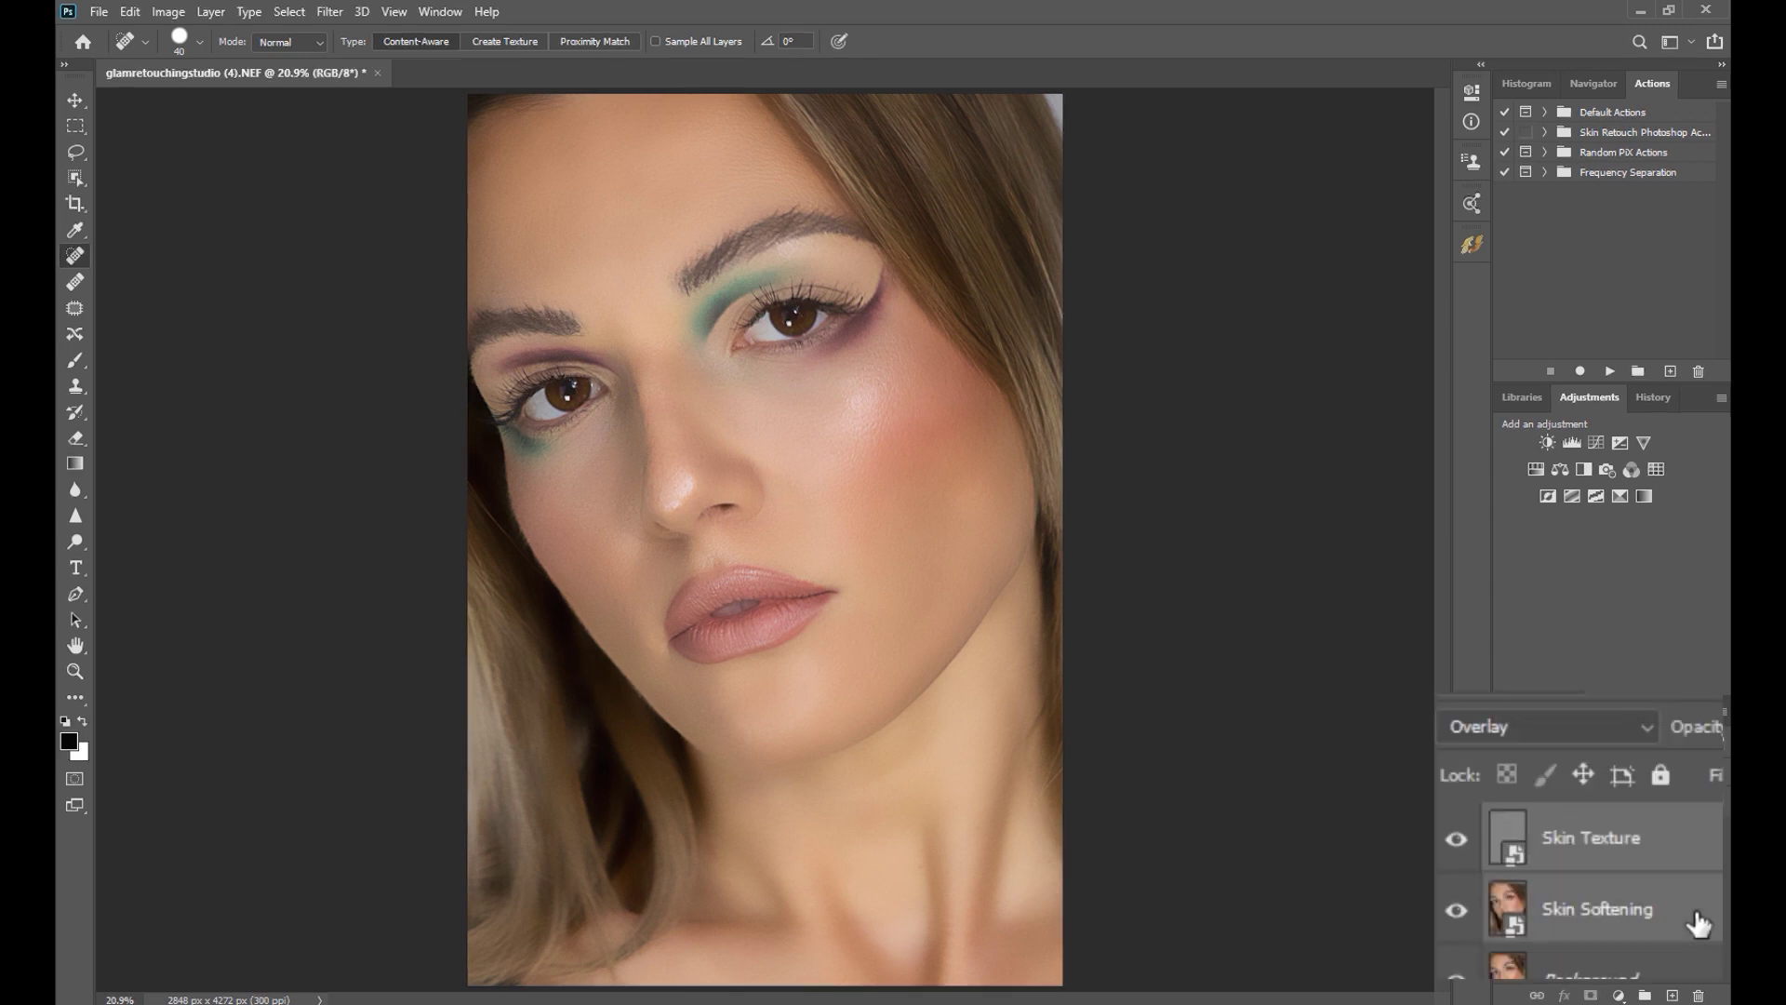
pyautogui.hotkey('ctrl', 'g')
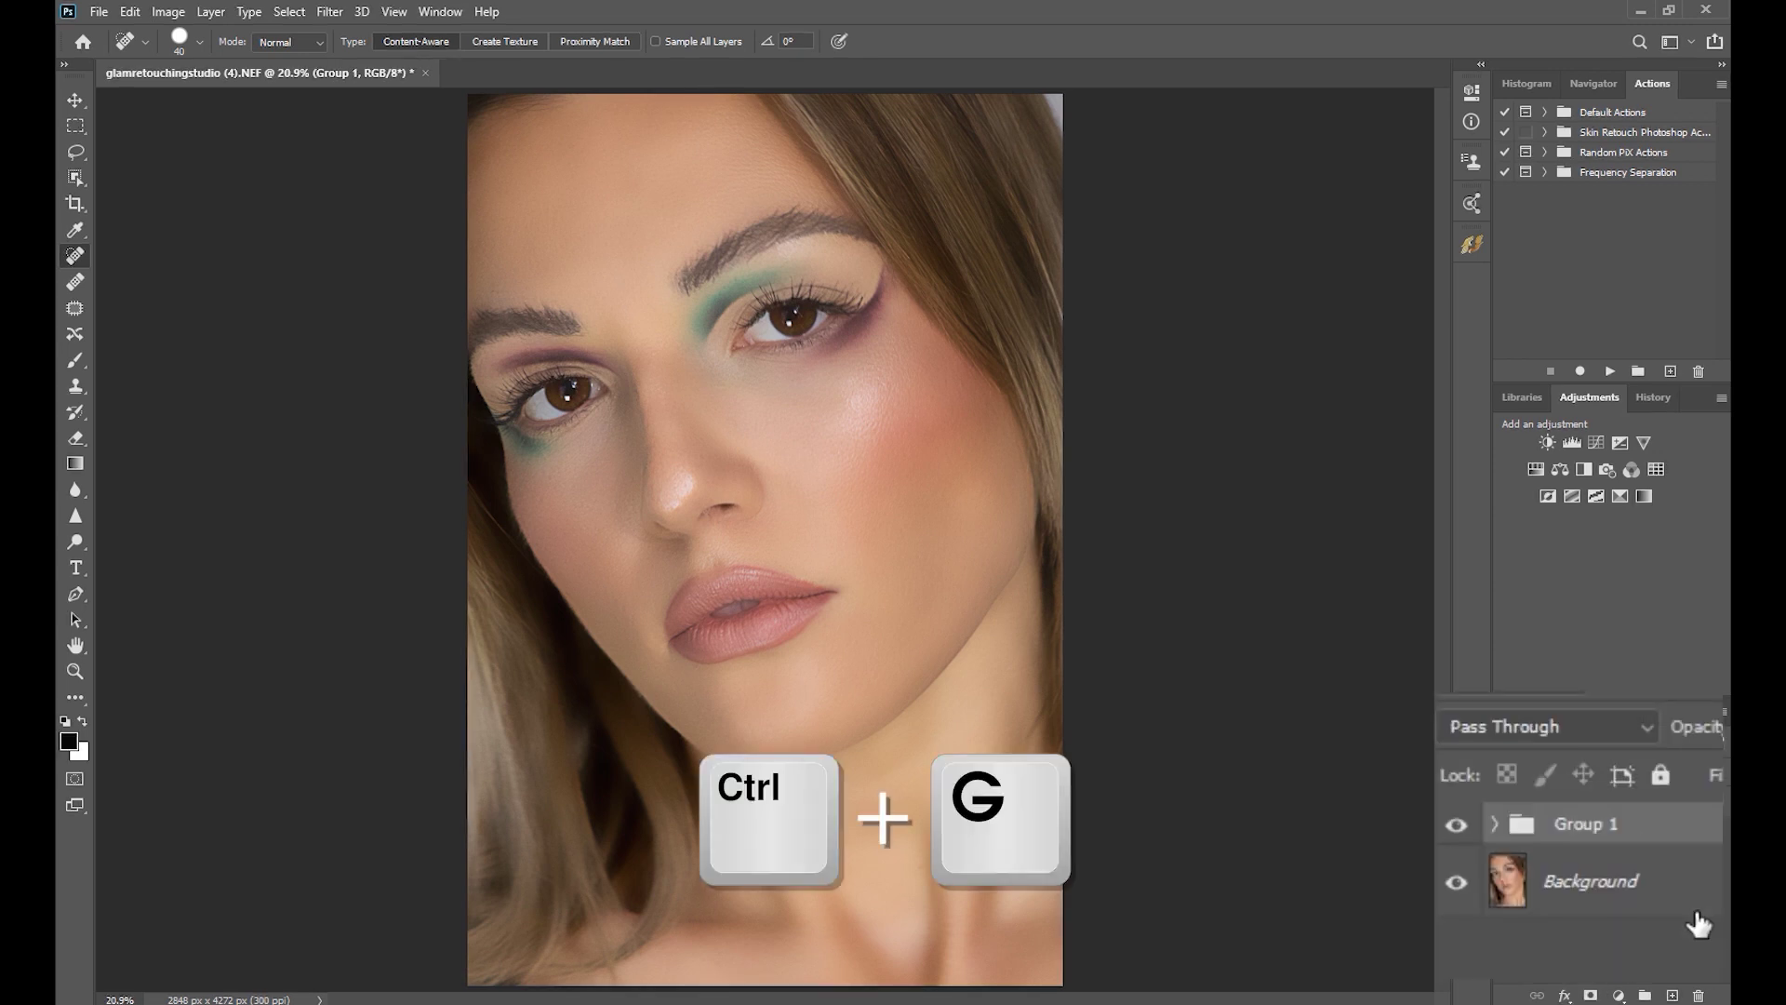
# - Split Group 1's Underlying Layer Blend If sliders to 33/98 and 177/255 and confirm
pyautogui.doubleClick(1656, 835)
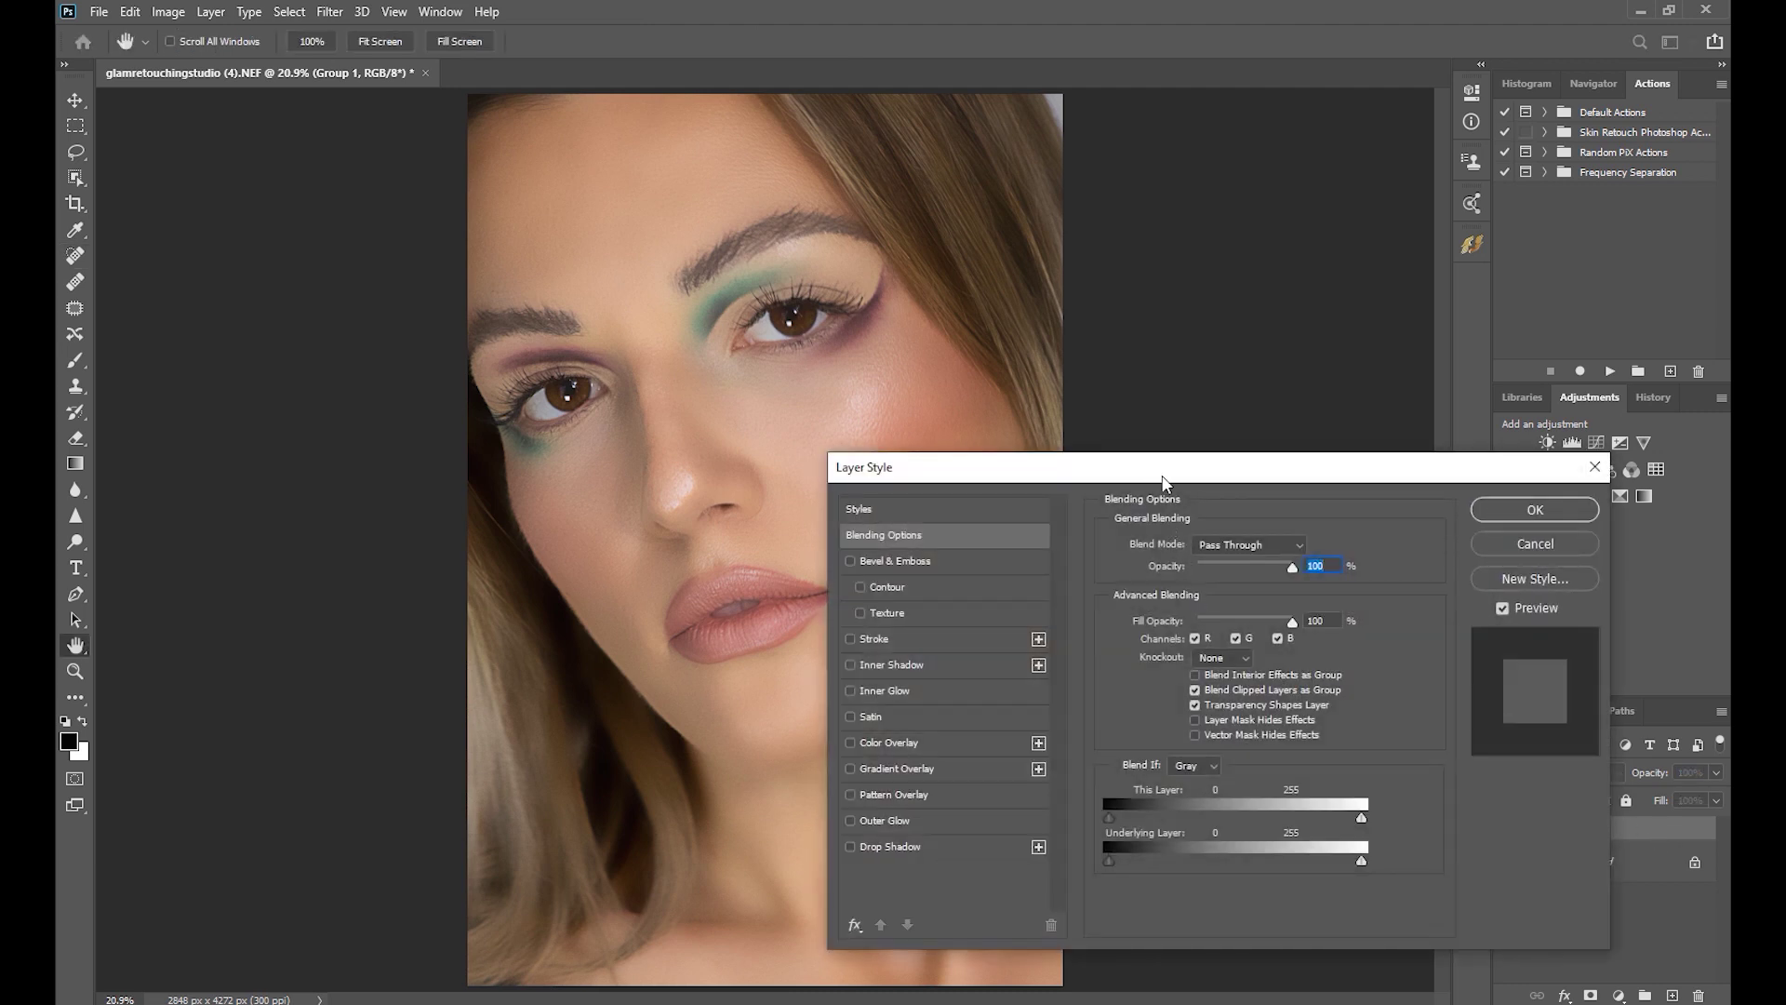
pyautogui.moveTo(1168, 475); pyautogui.dragTo(1271, 247)
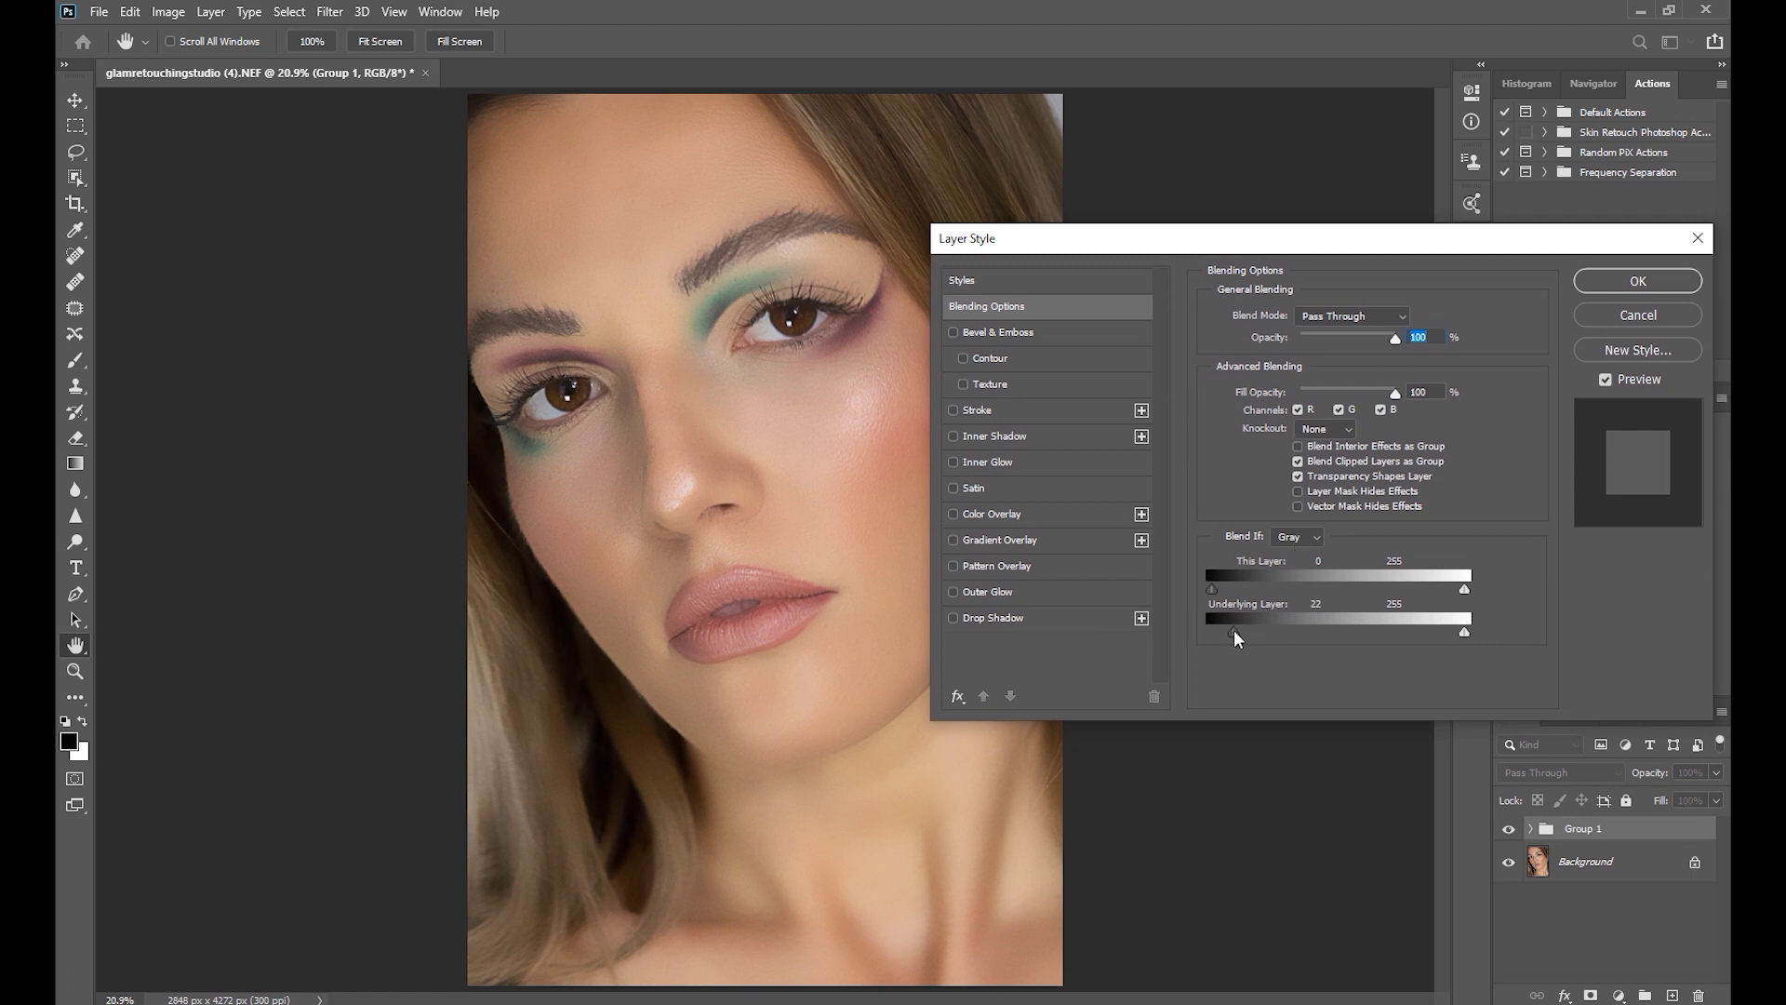
pyautogui.moveTo(1241, 629); pyautogui.dragTo(1244, 628)
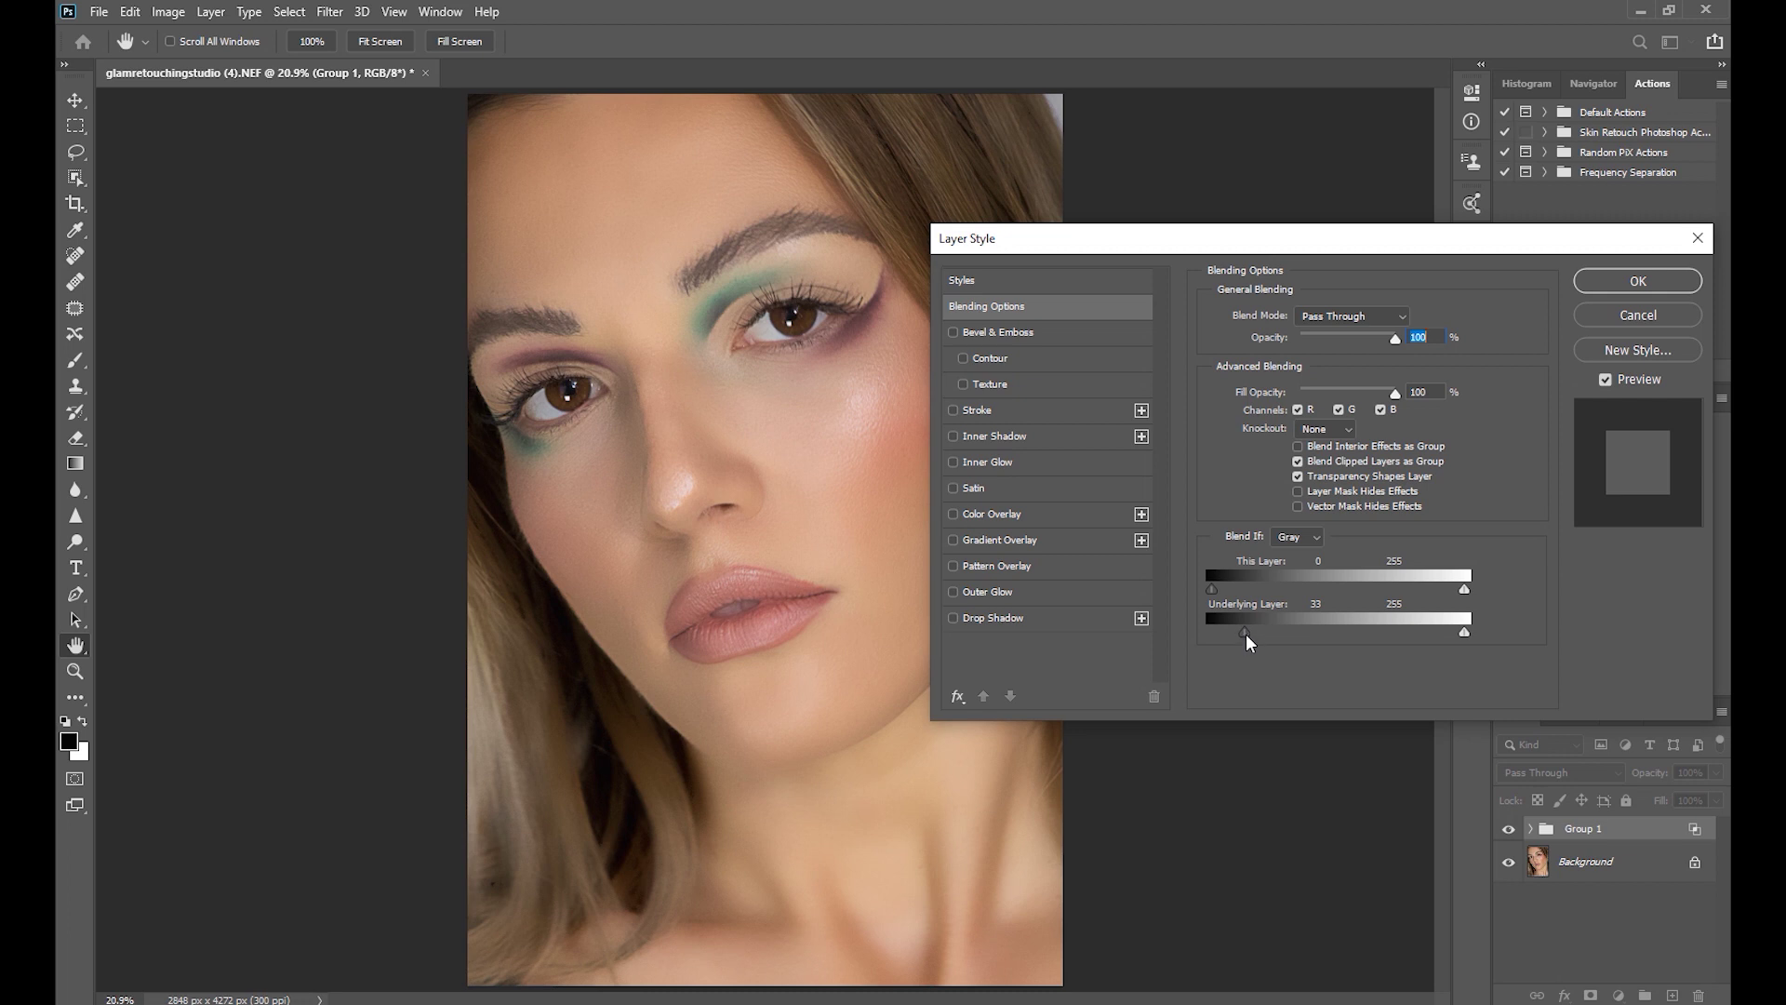
pyautogui.moveTo(1247, 633); pyautogui.dragTo(1274, 635)
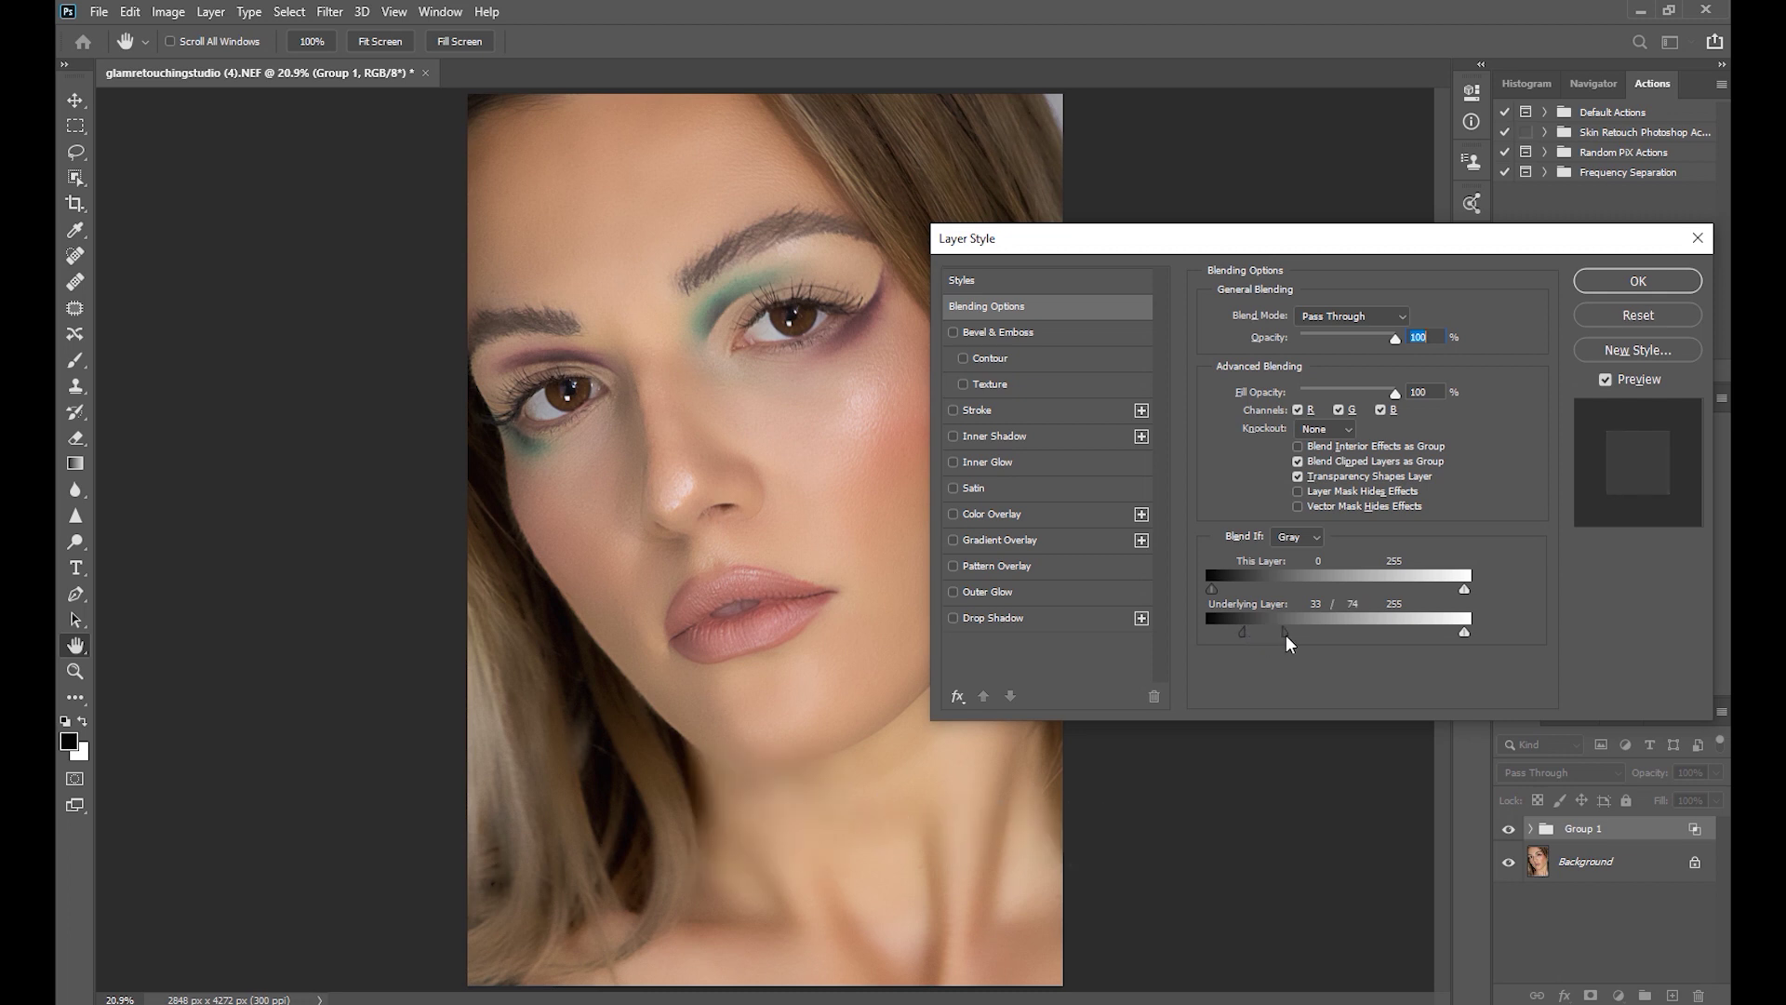
pyautogui.moveTo(1309, 630); pyautogui.dragTo(1309, 630)
pyautogui.press('alt')
pyautogui.moveTo(1386, 629); pyautogui.dragTo(1387, 630)
pyautogui.click(1660, 277)
pyautogui.press('j')
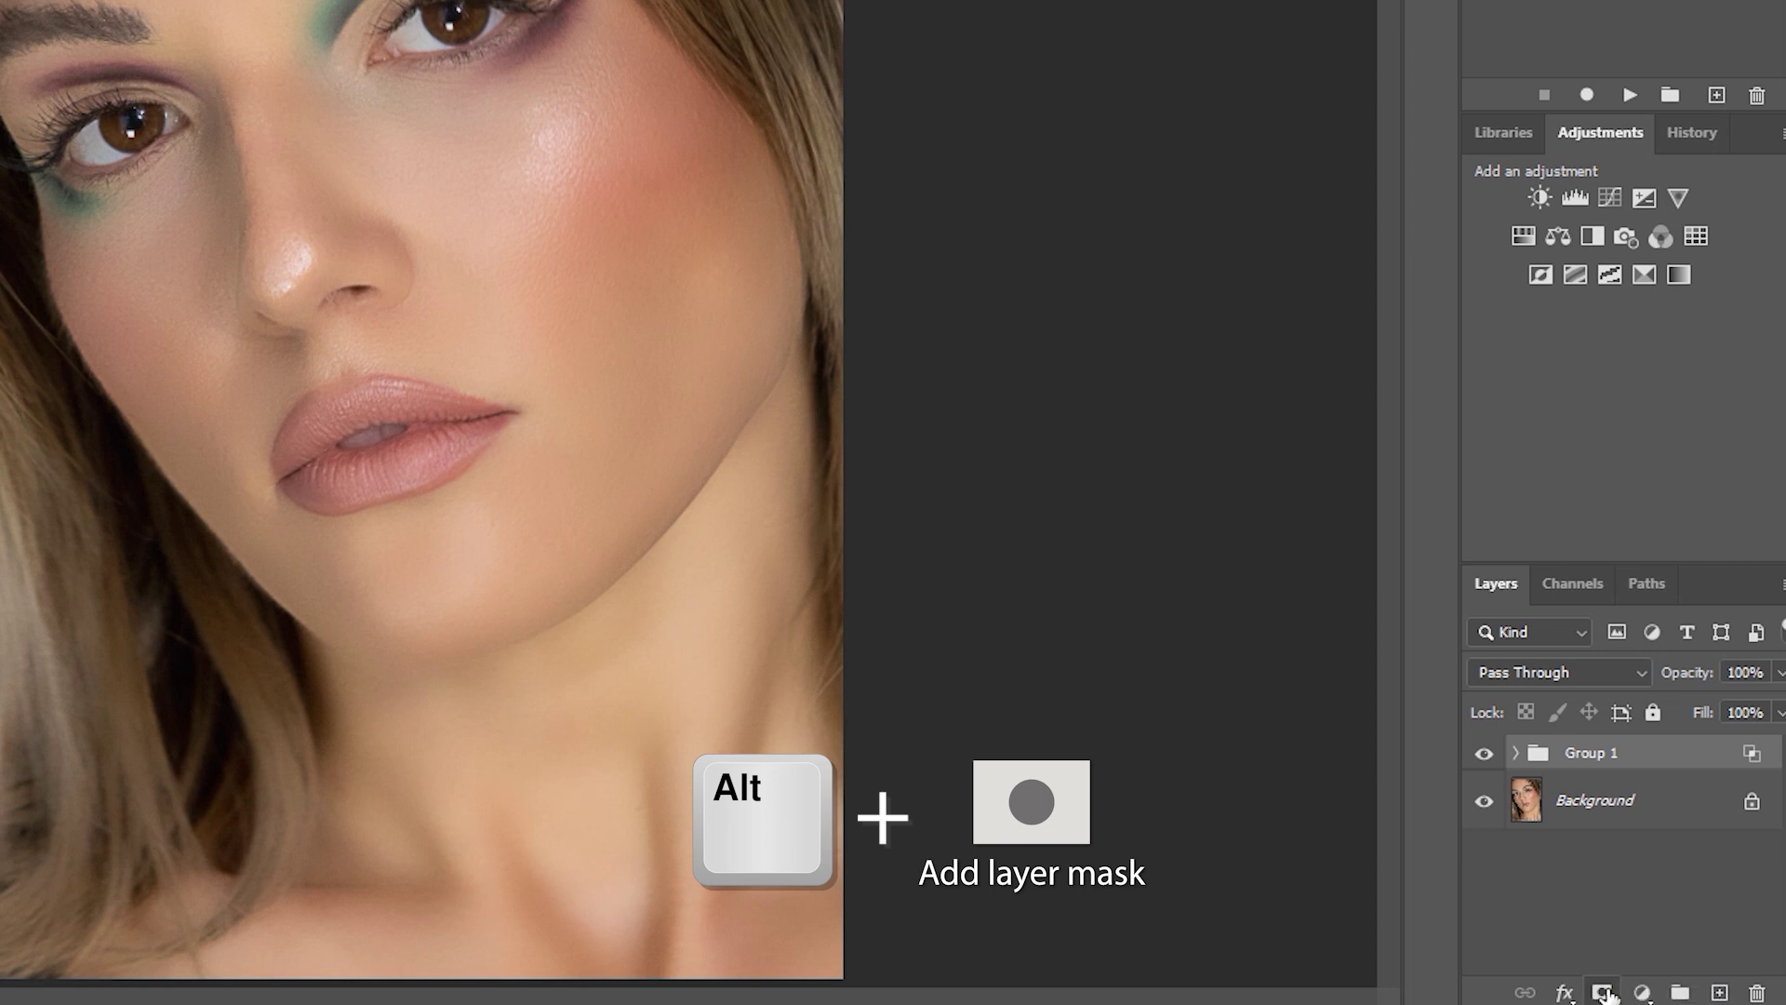
# - Add a black mask to Group 1 and paint the retouch back onto the skin with a 175 brush
pyautogui.keyDown('alt'); pyautogui.click(1603, 992); pyautogui.keyUp('alt')
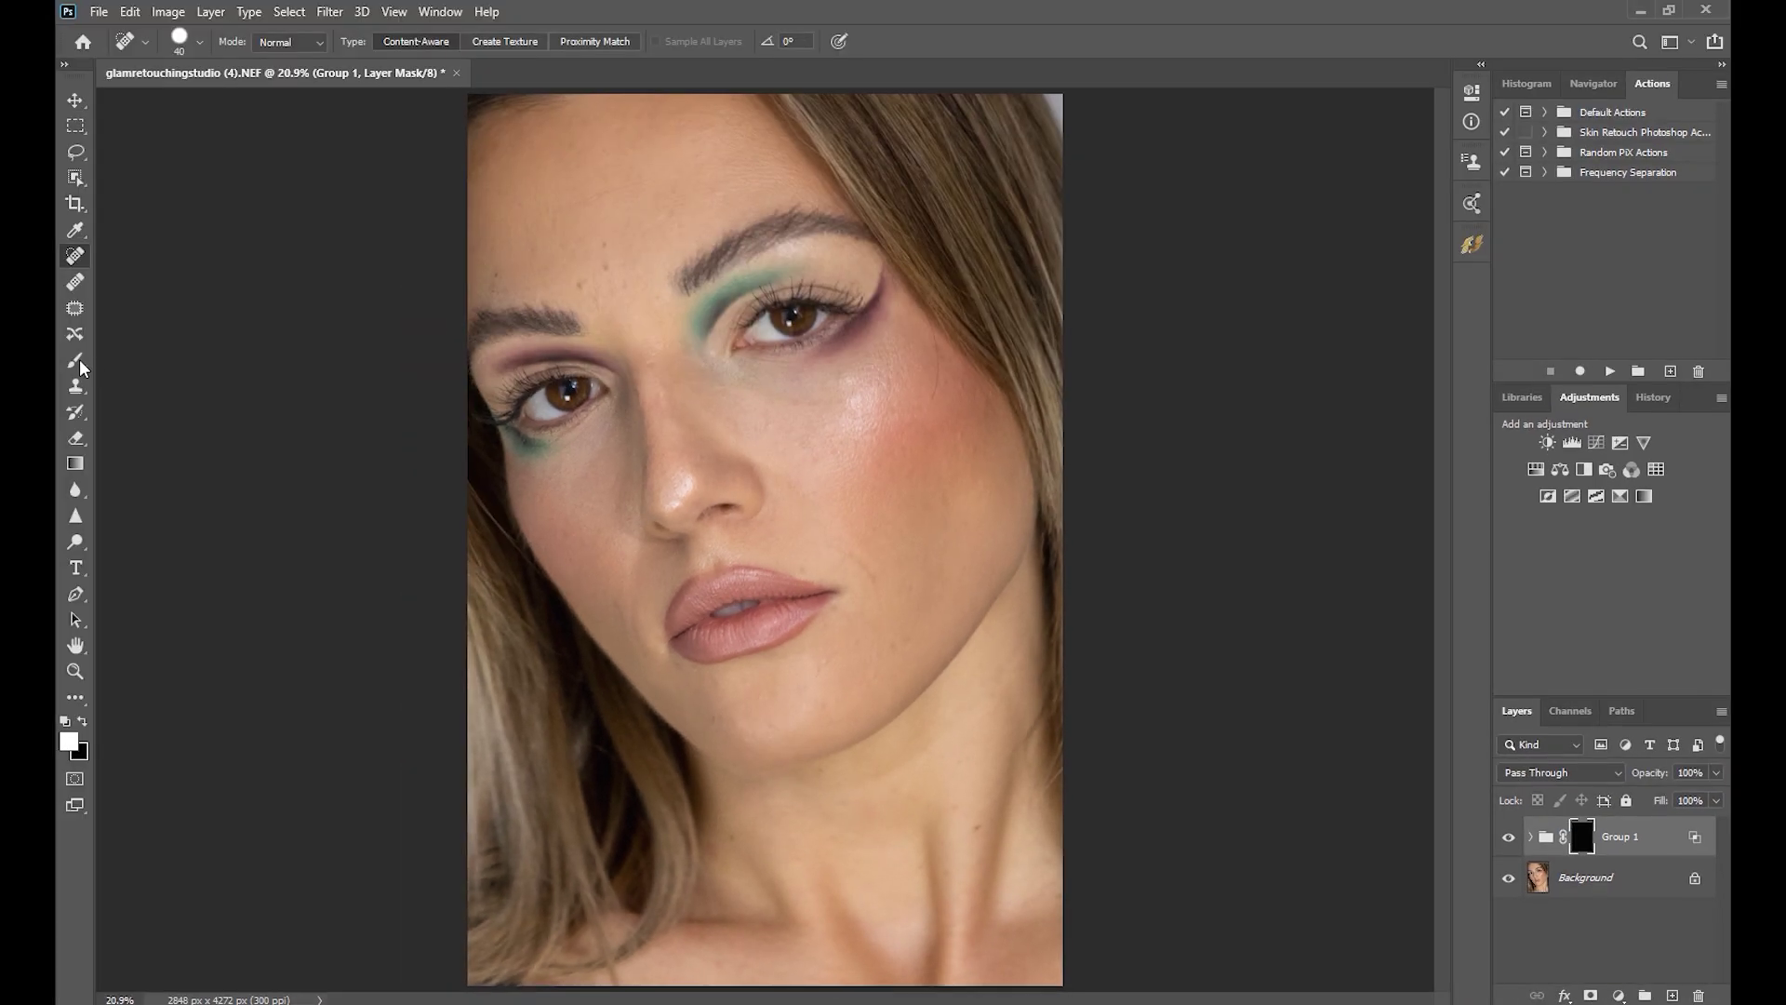
pyautogui.click(78, 362)
pyautogui.press(']')
pyautogui.press(']')
pyautogui.press(']')
pyautogui.press(']')
pyautogui.press(']')
pyautogui.press(']')
pyautogui.press(']')
pyautogui.press(']')
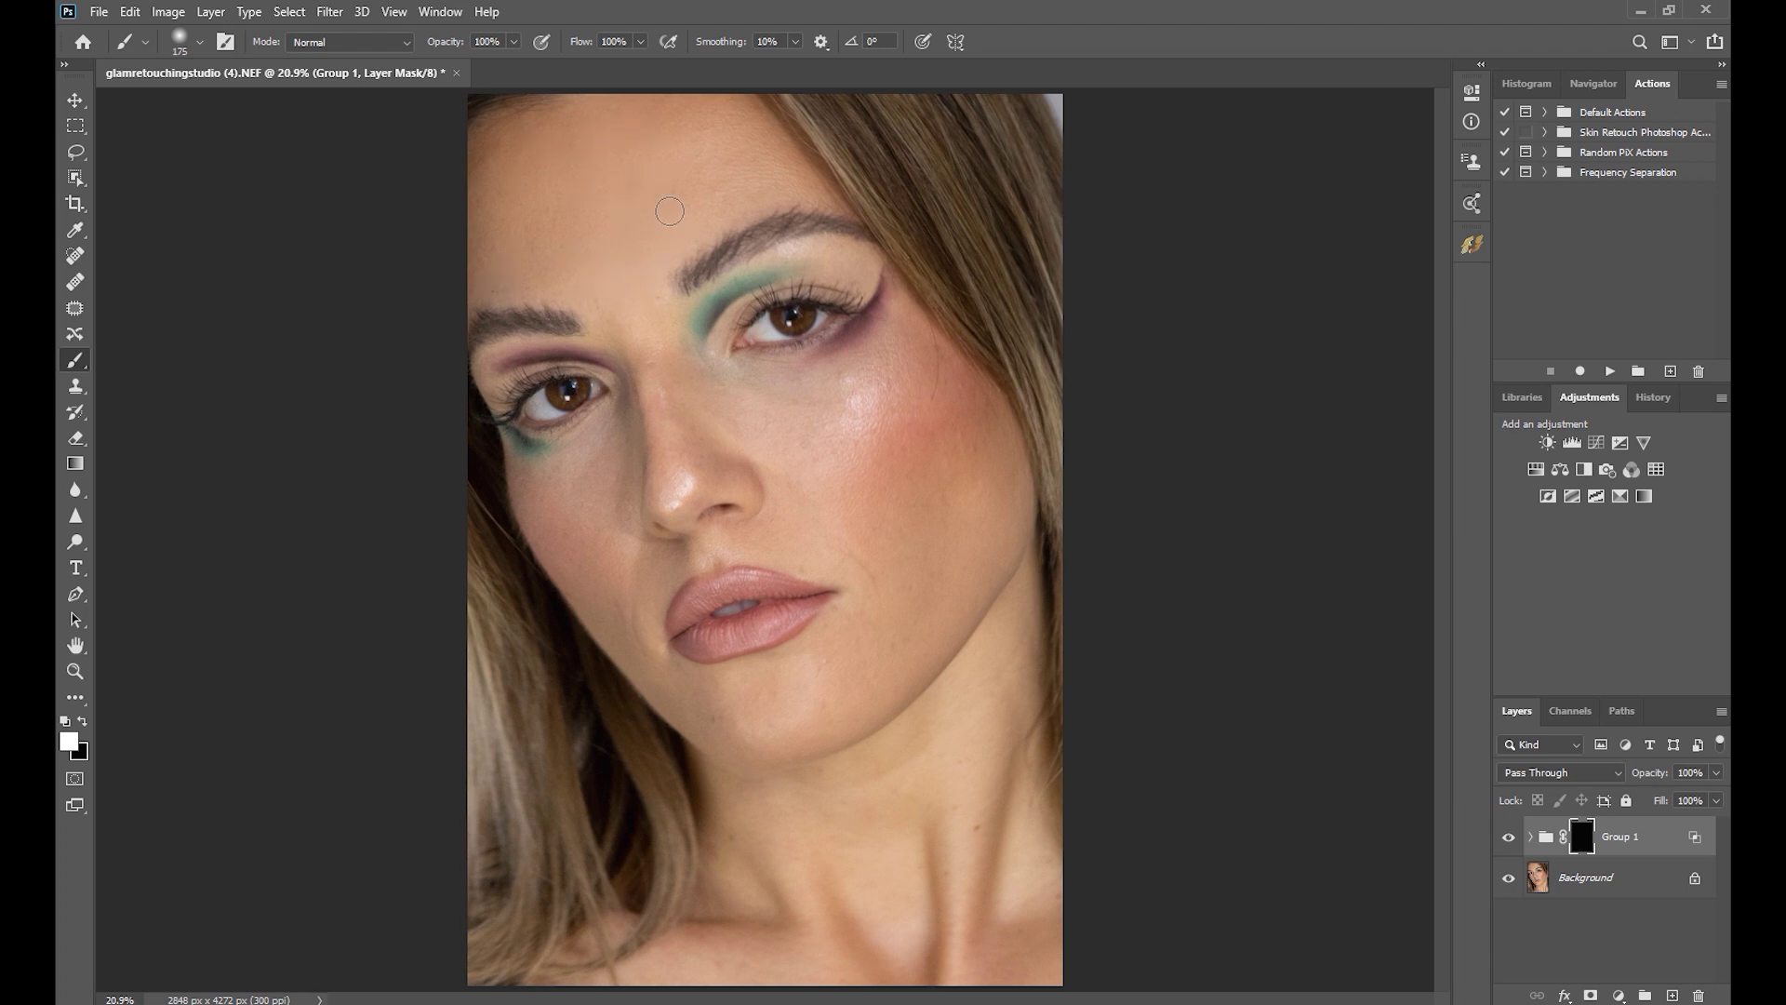
pyautogui.moveTo(665, 293); pyautogui.dragTo(865, 304)
pyautogui.press('x')
pyautogui.press('x')
pyautogui.press('x')
pyautogui.press('x')
# - Lower Group 1's opacity to 77%
pyautogui.click(1716, 772)
pyautogui.moveTo(1647, 802)
pyautogui.mouseDown()
pyautogui.moveTo(1598, 804)
pyautogui.moveTo(1656, 809)
pyautogui.mouseUp()
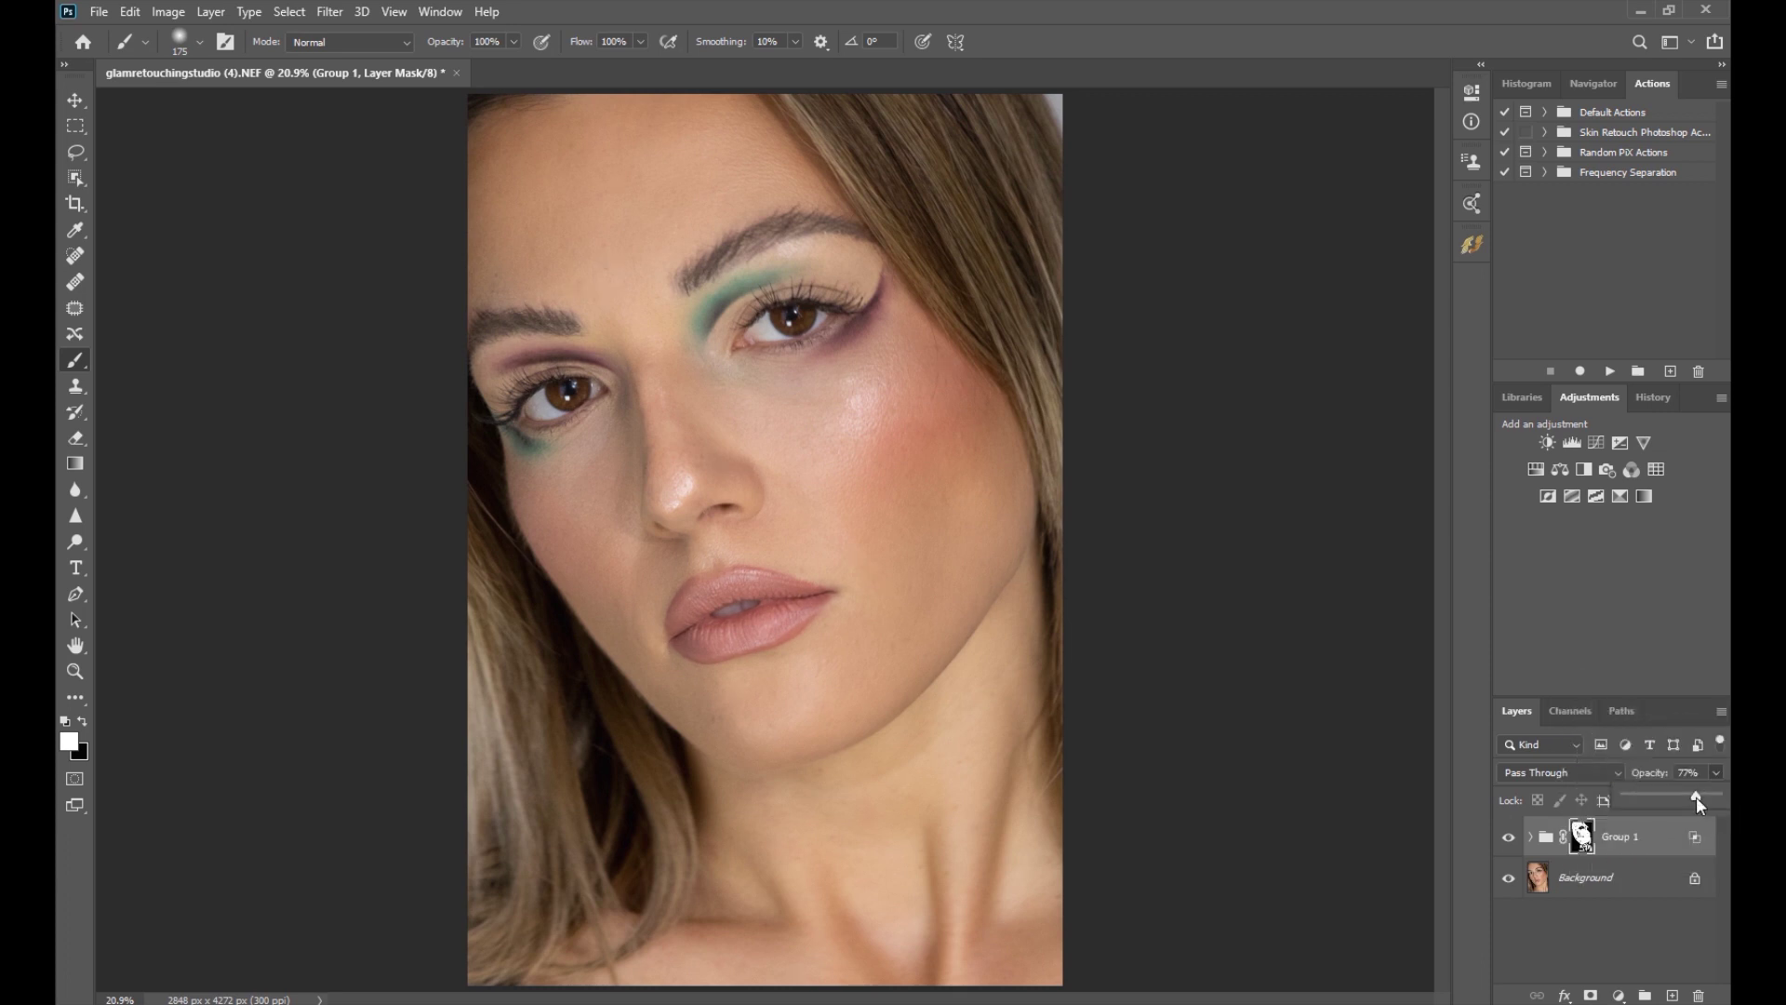
pyautogui.click(1661, 924)
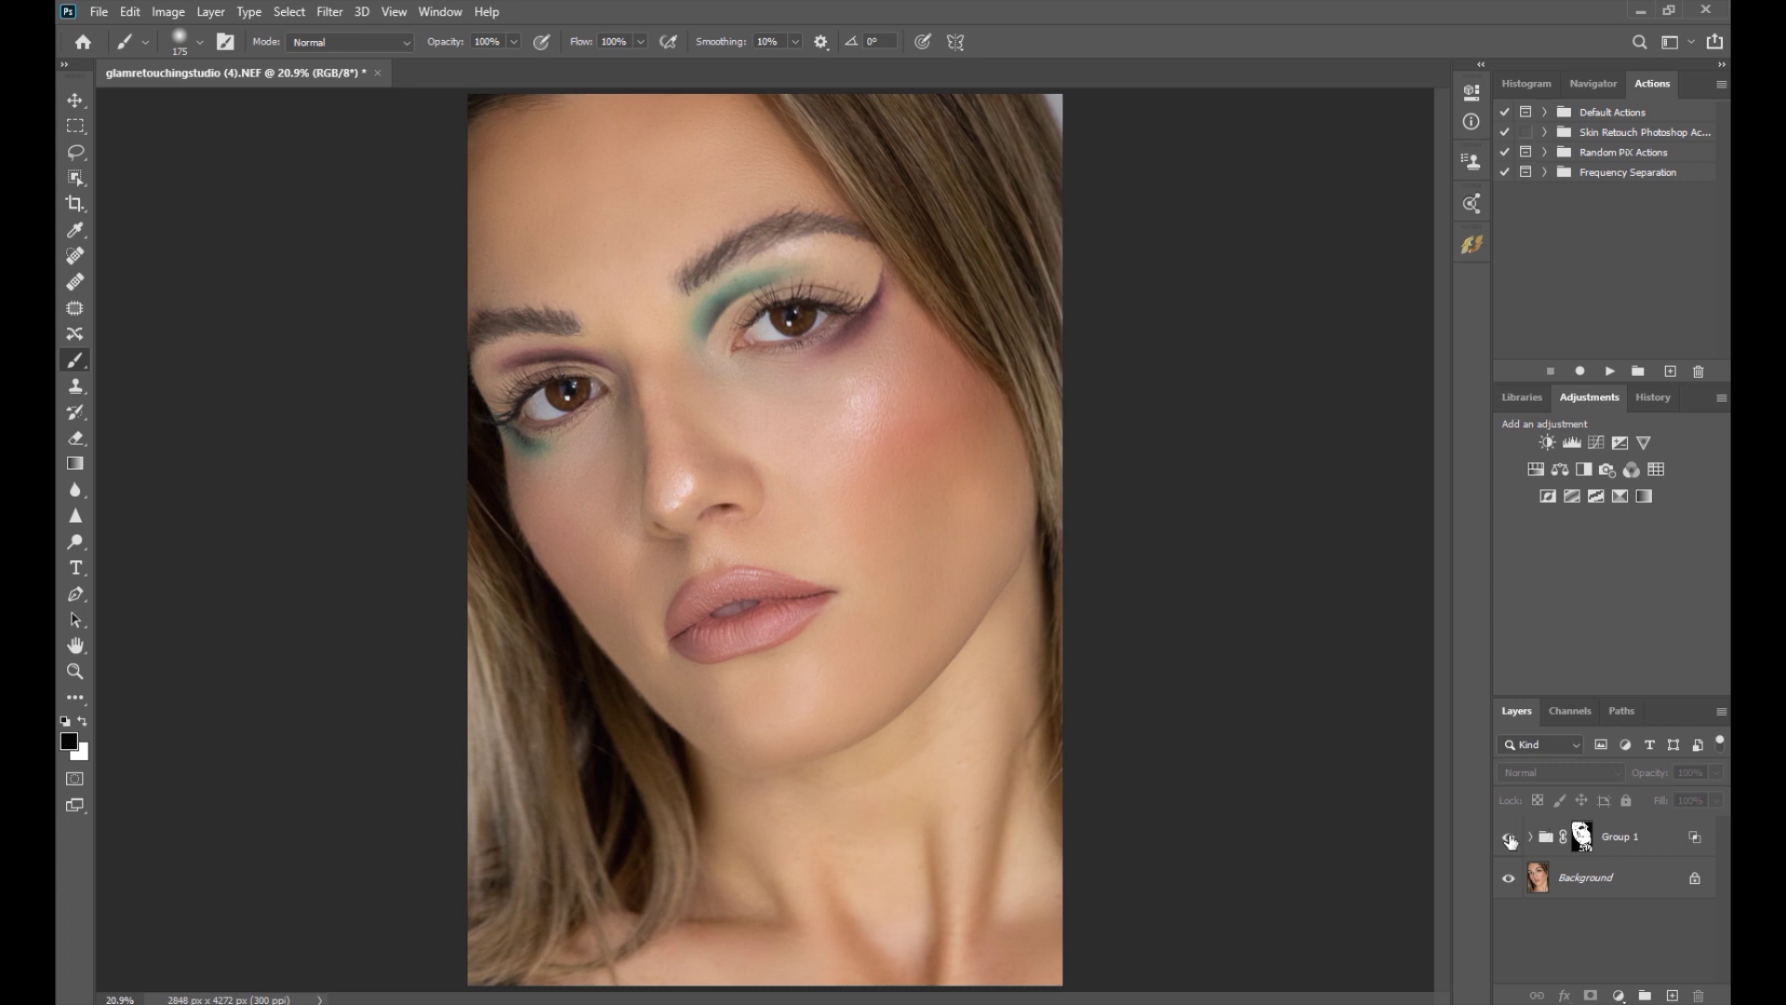
# - Toggle Group 1 on and off for before/after comparisons, then raise its opacity to 87%
pyautogui.click(1509, 839)
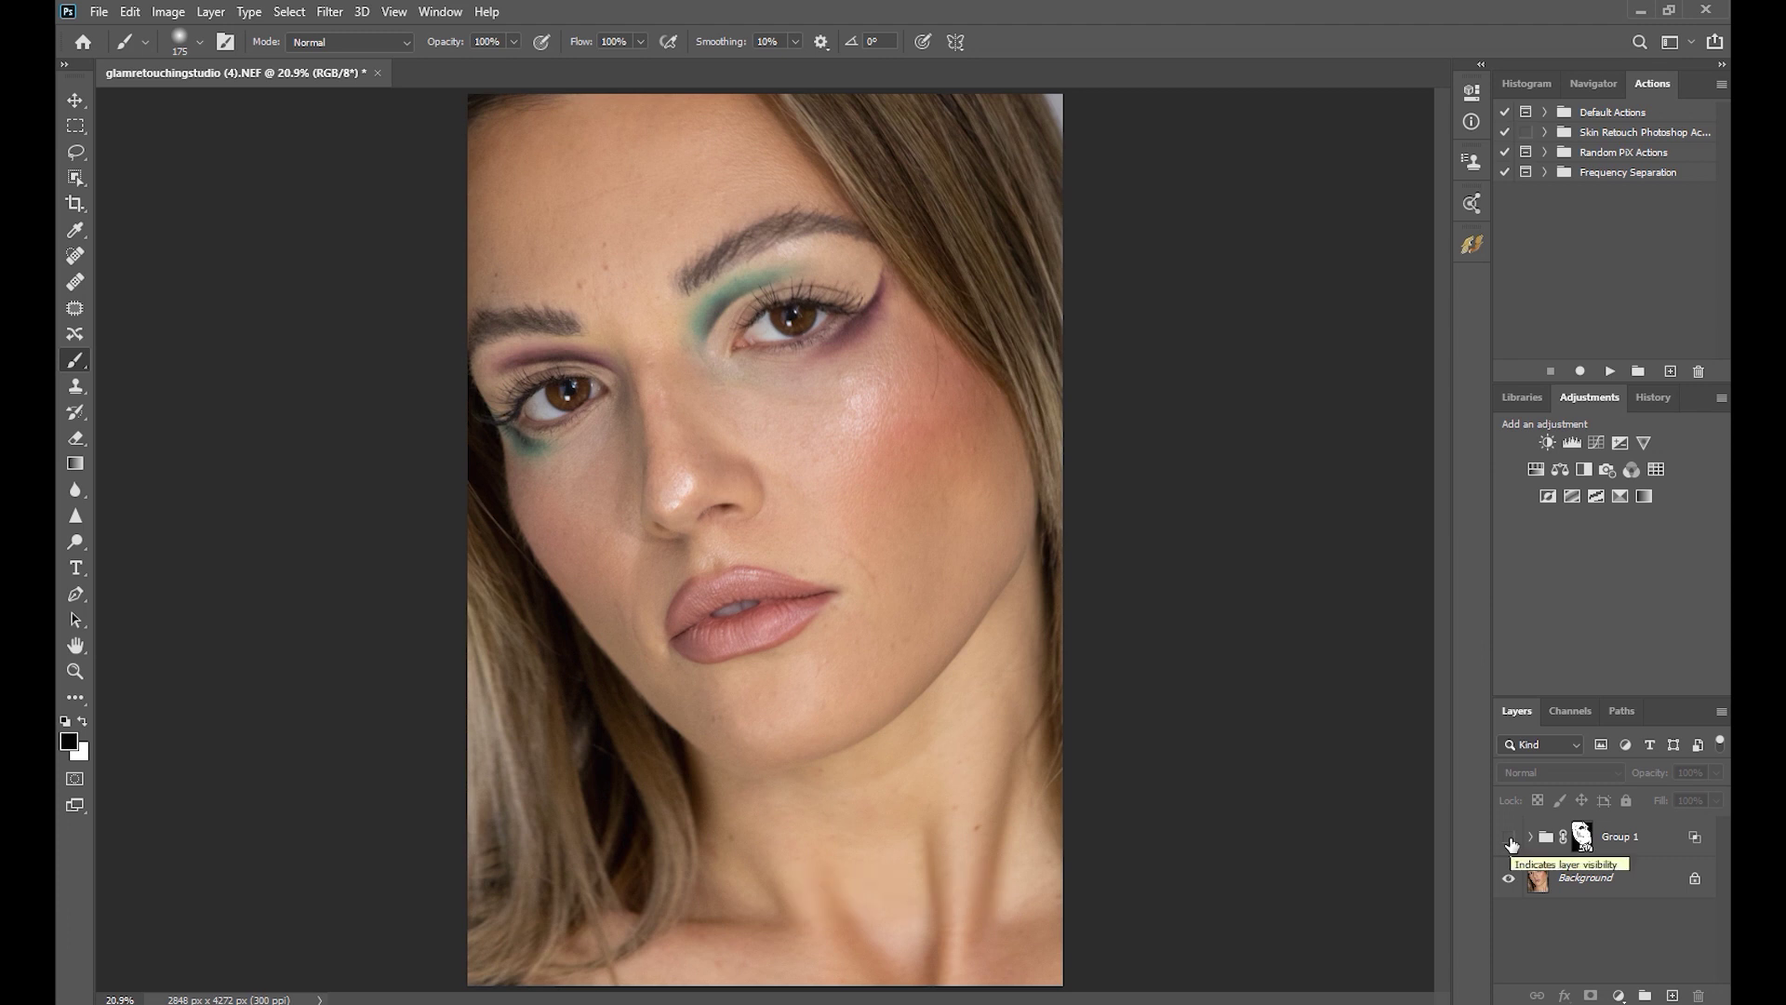
pyautogui.click(1509, 839)
pyautogui.press('v')
pyautogui.scroll(3, 1192, 494)
pyautogui.click(1509, 839)
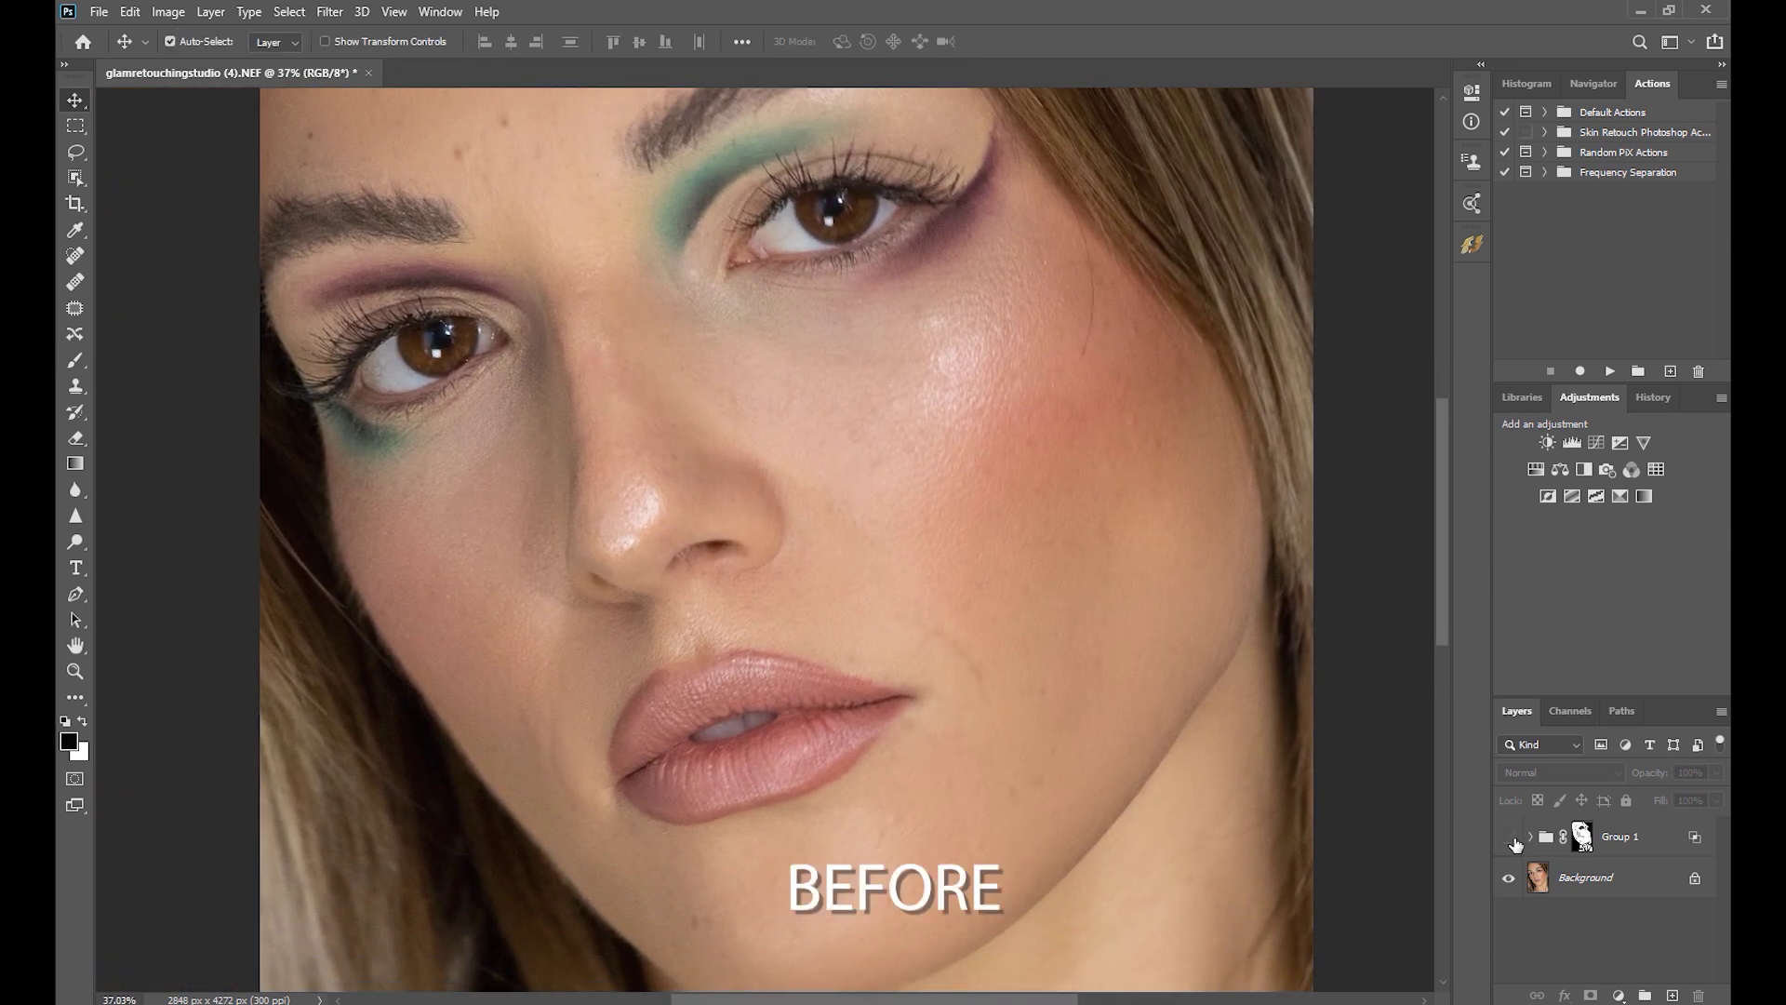
pyautogui.click(1510, 839)
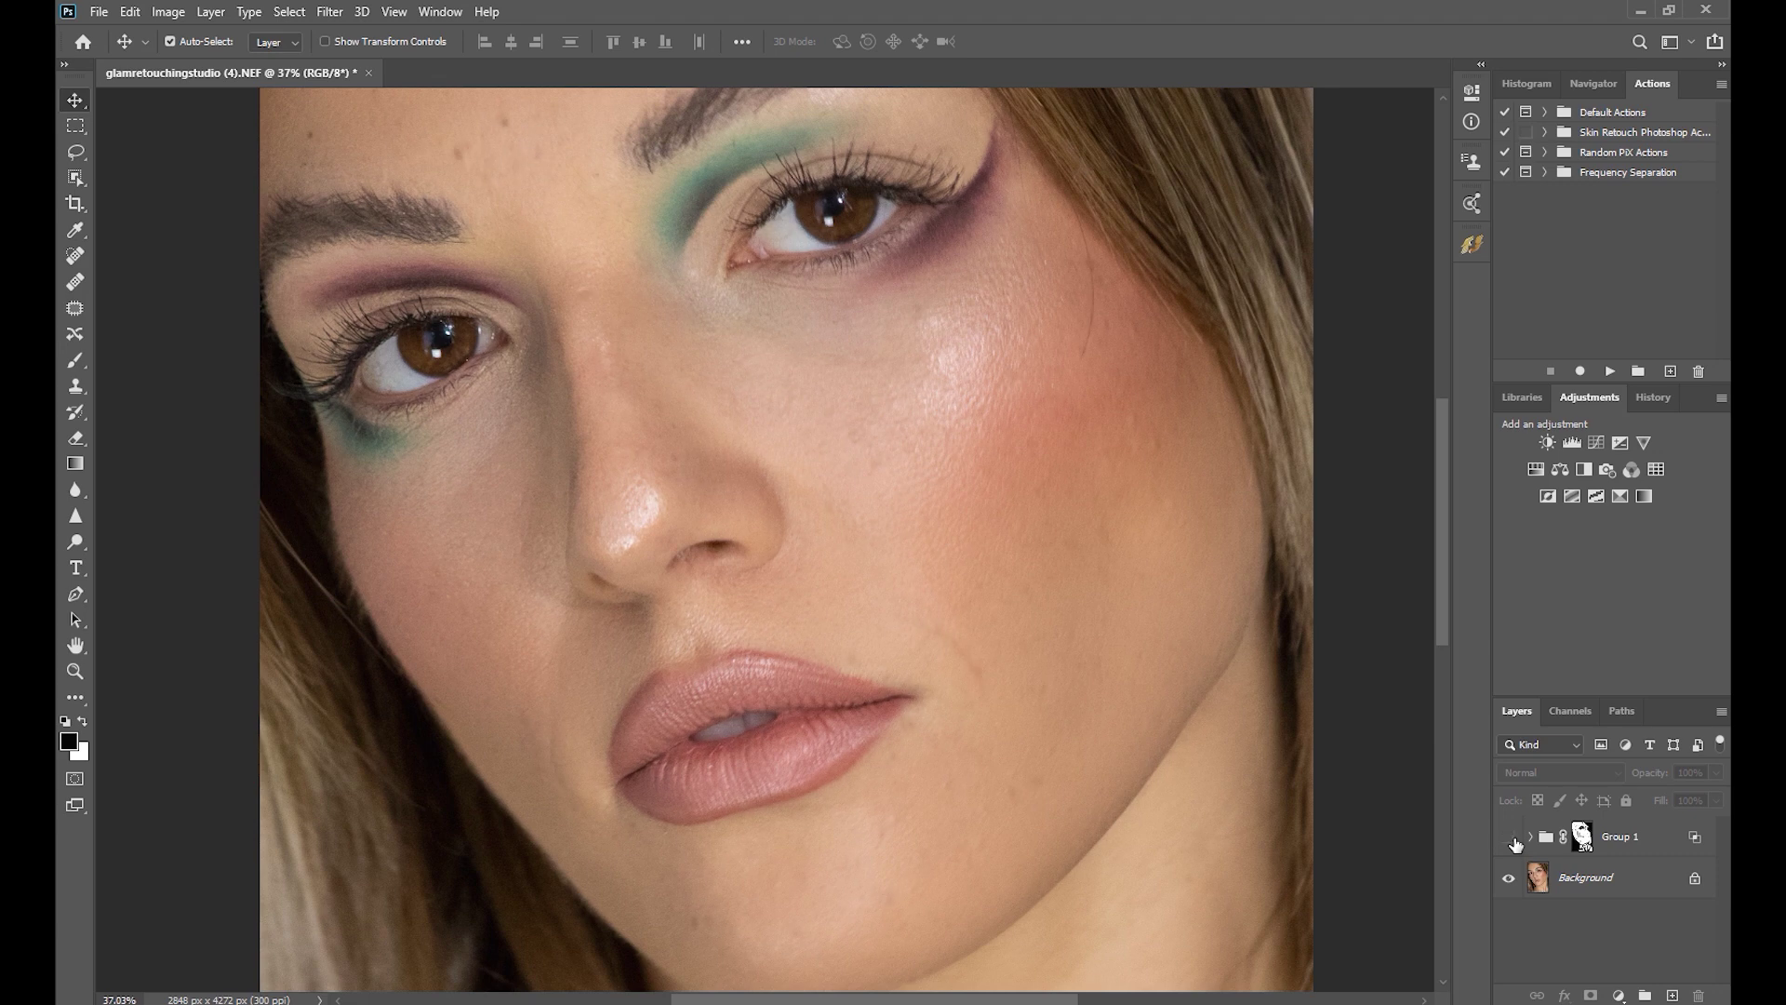
pyautogui.scroll(-3, 1270, 797)
pyautogui.click(1582, 837)
pyautogui.moveTo(1716, 772)
pyautogui.mouseDown()
pyautogui.moveTo(1656, 935)
pyautogui.moveTo(1716, 795)
pyautogui.mouseUp()
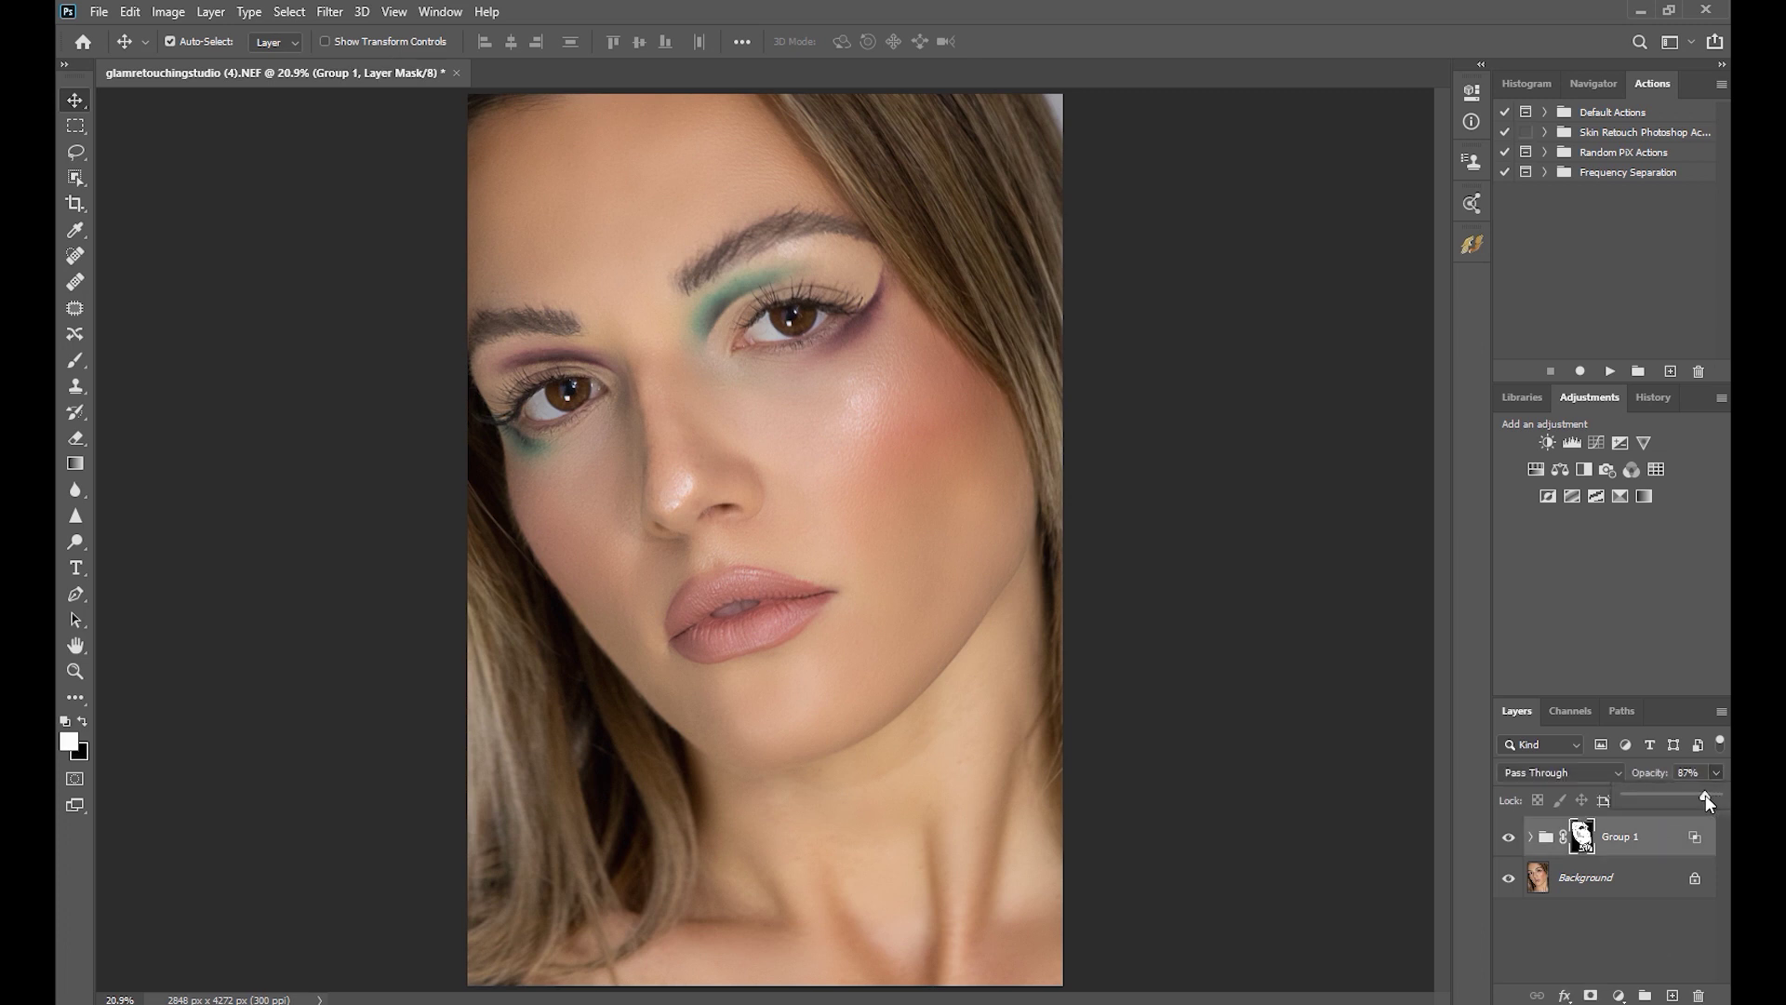
# - Expand Group 1 and raise Skin Texture's High Pass radius to 11.1
pyautogui.click(1544, 830)
pyautogui.click(1530, 836)
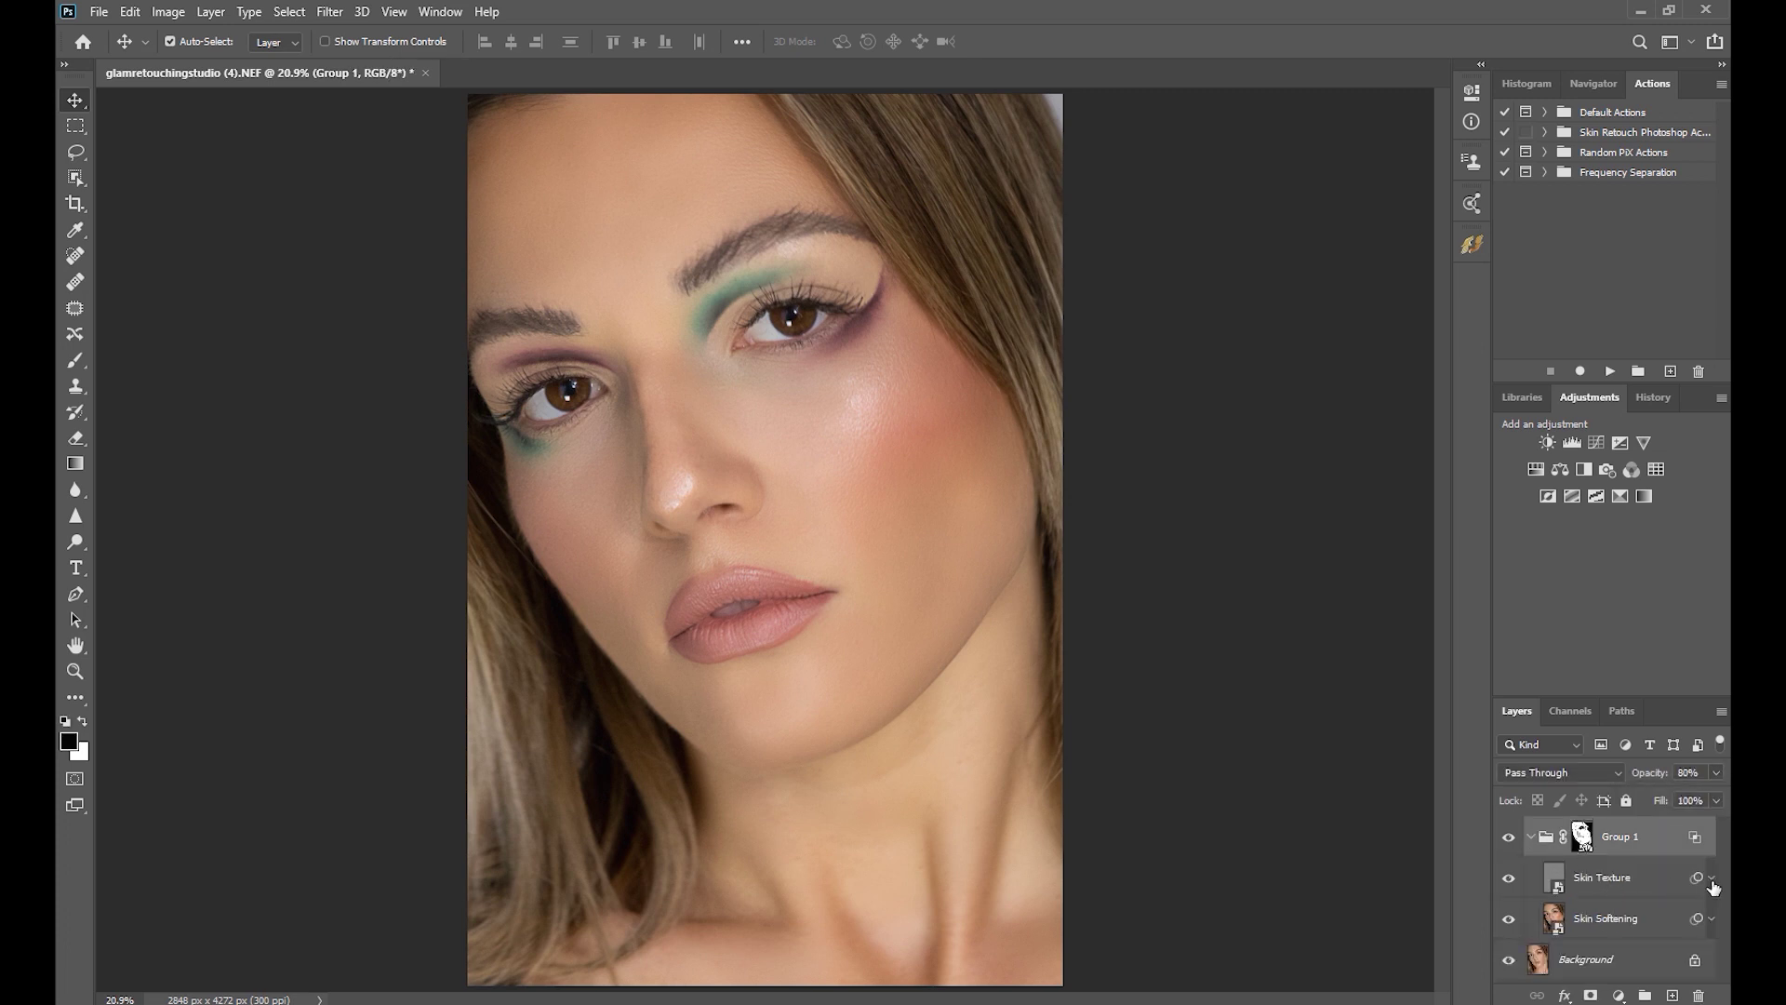
pyautogui.scroll(-2, 1655, 893)
pyautogui.click(1639, 893)
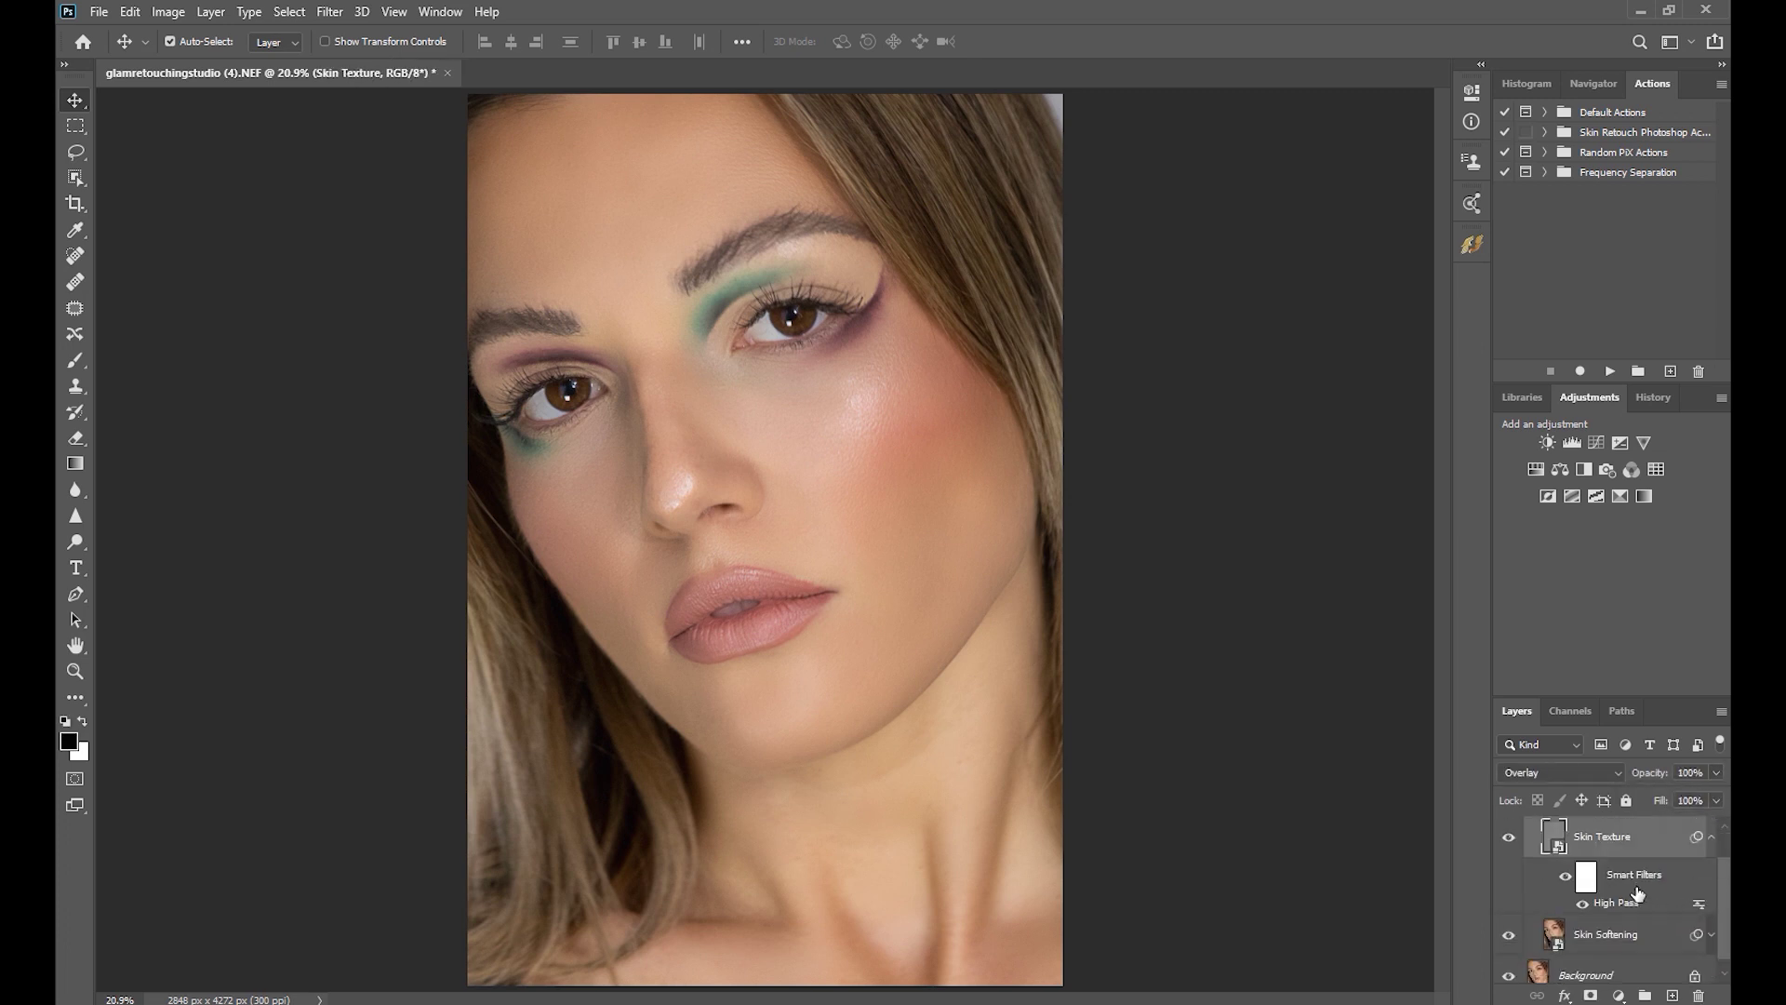
pyautogui.doubleClick(1620, 910)
pyautogui.moveTo(1087, 633); pyautogui.dragTo(1096, 632)
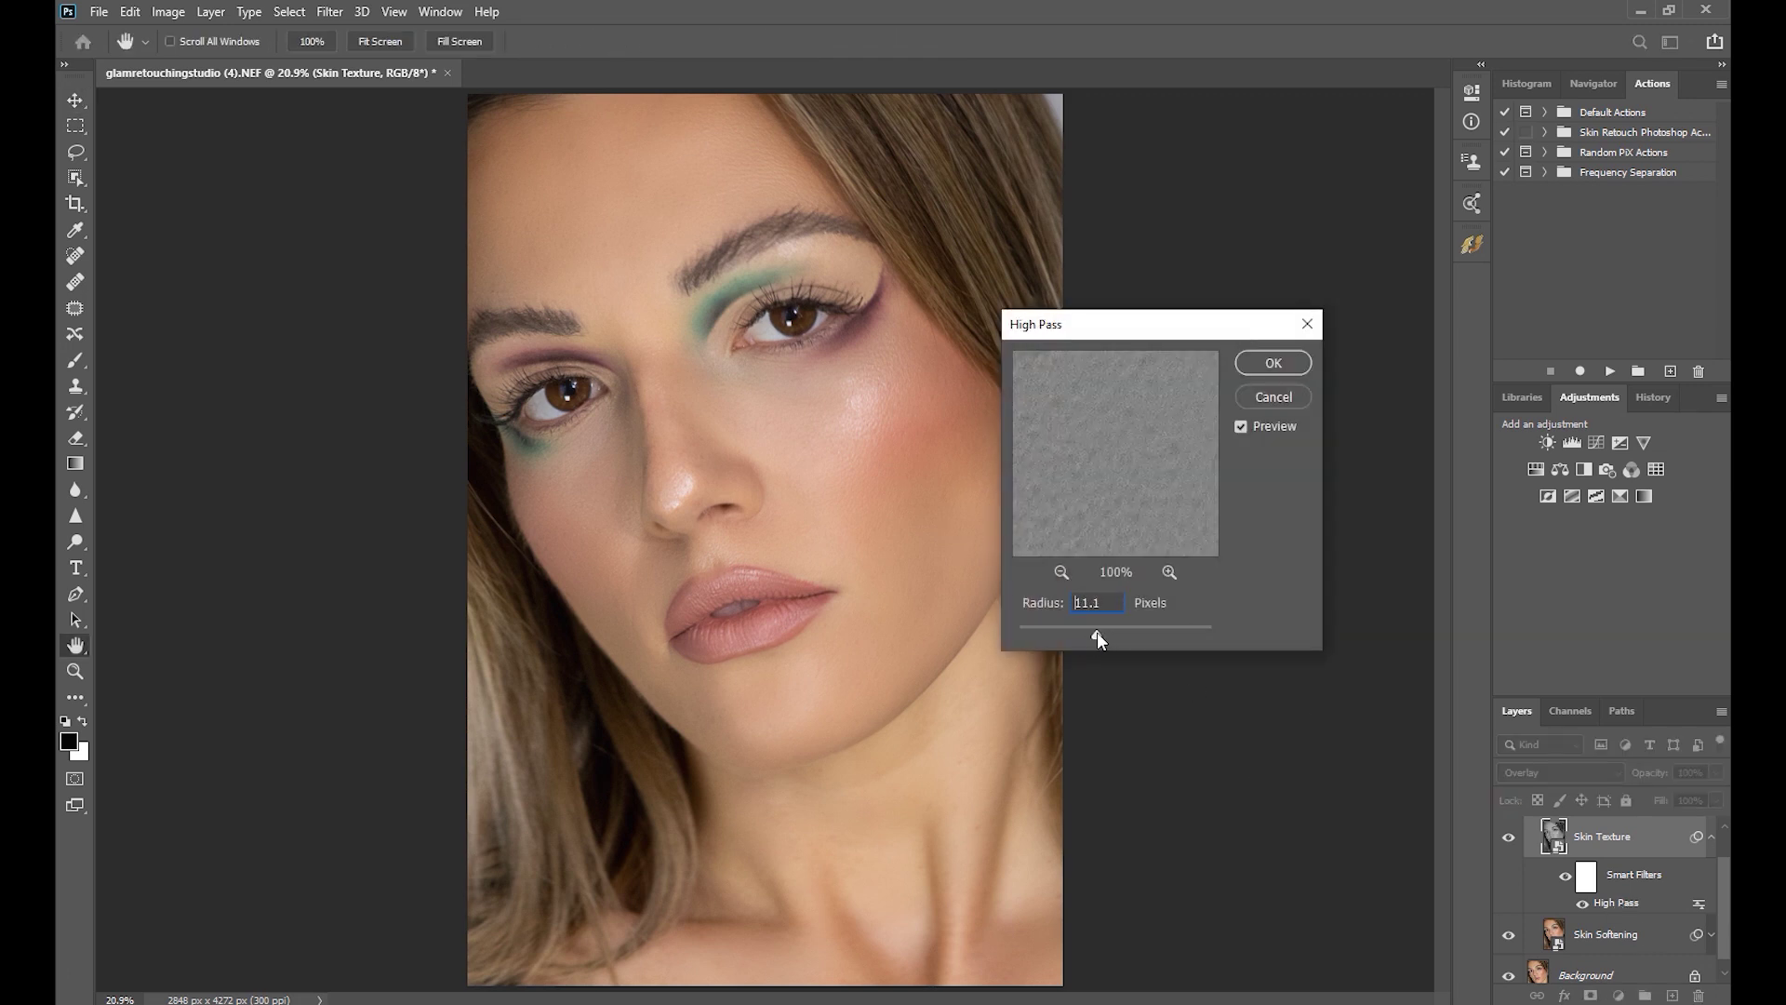
pyautogui.click(1274, 364)
# - Raise the Surface Blur radius and threshold on Skin Softening, then collapse Group 1
pyautogui.click(1711, 934)
pyautogui.scroll(-1, 1646, 921)
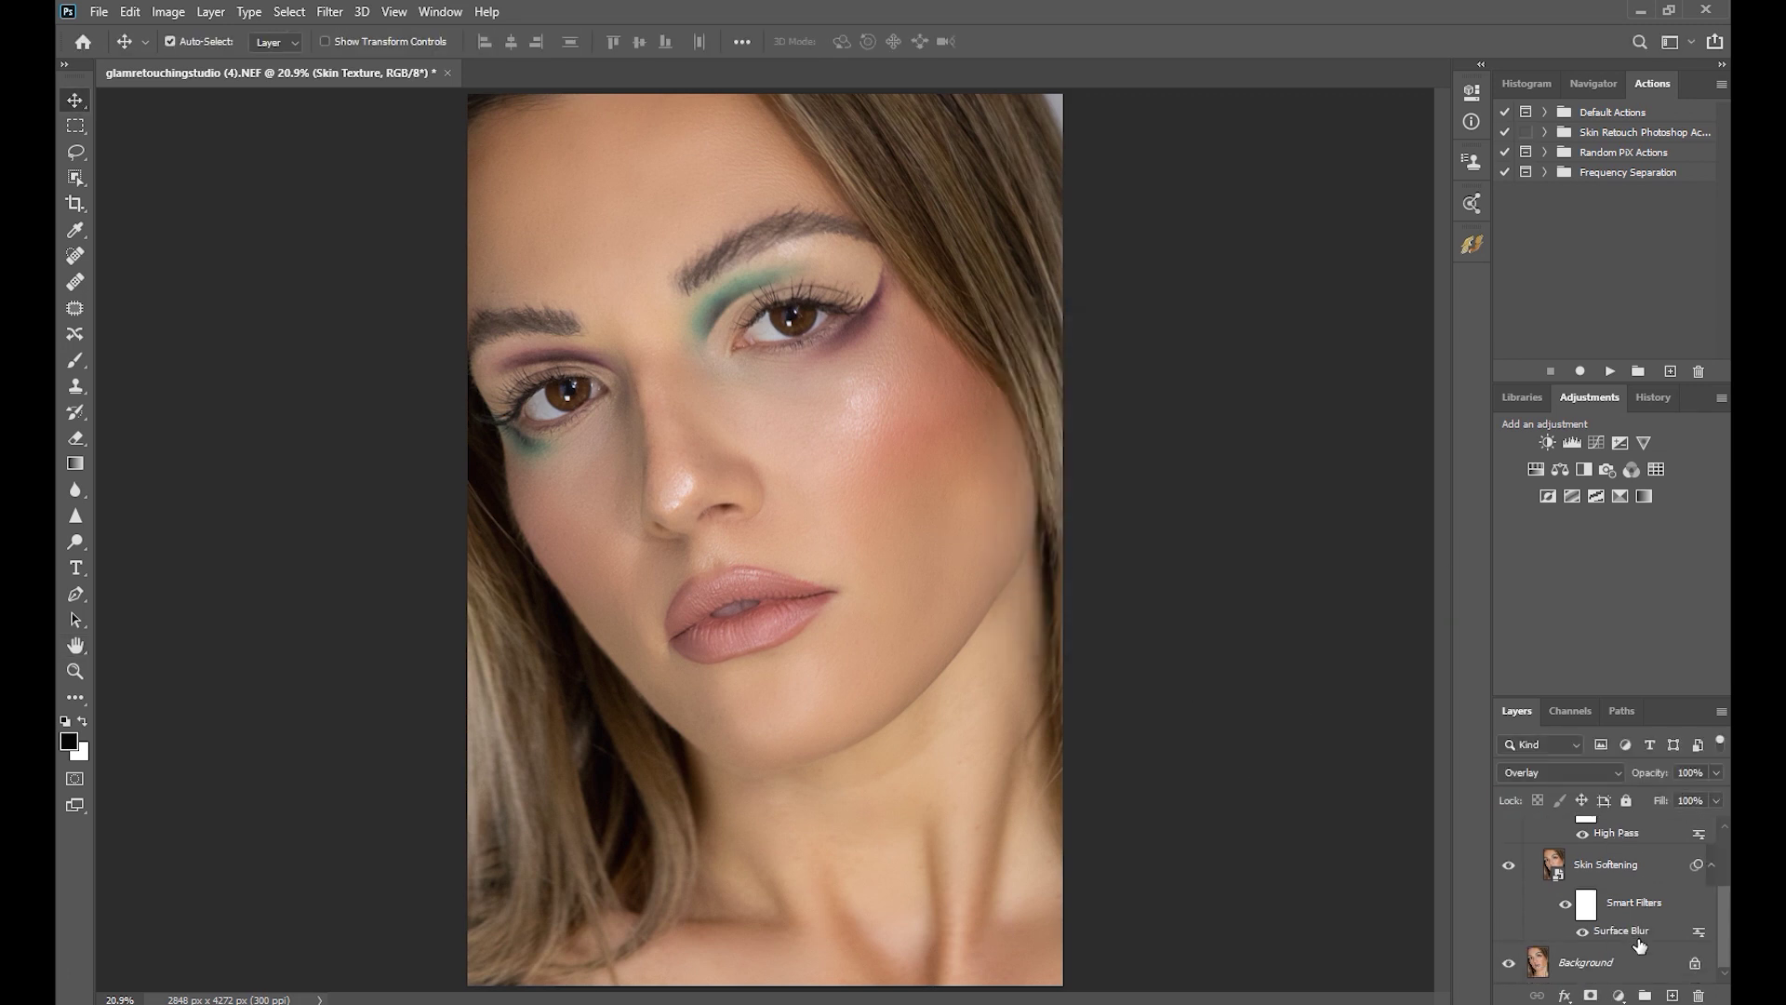
pyautogui.doubleClick(1637, 929)
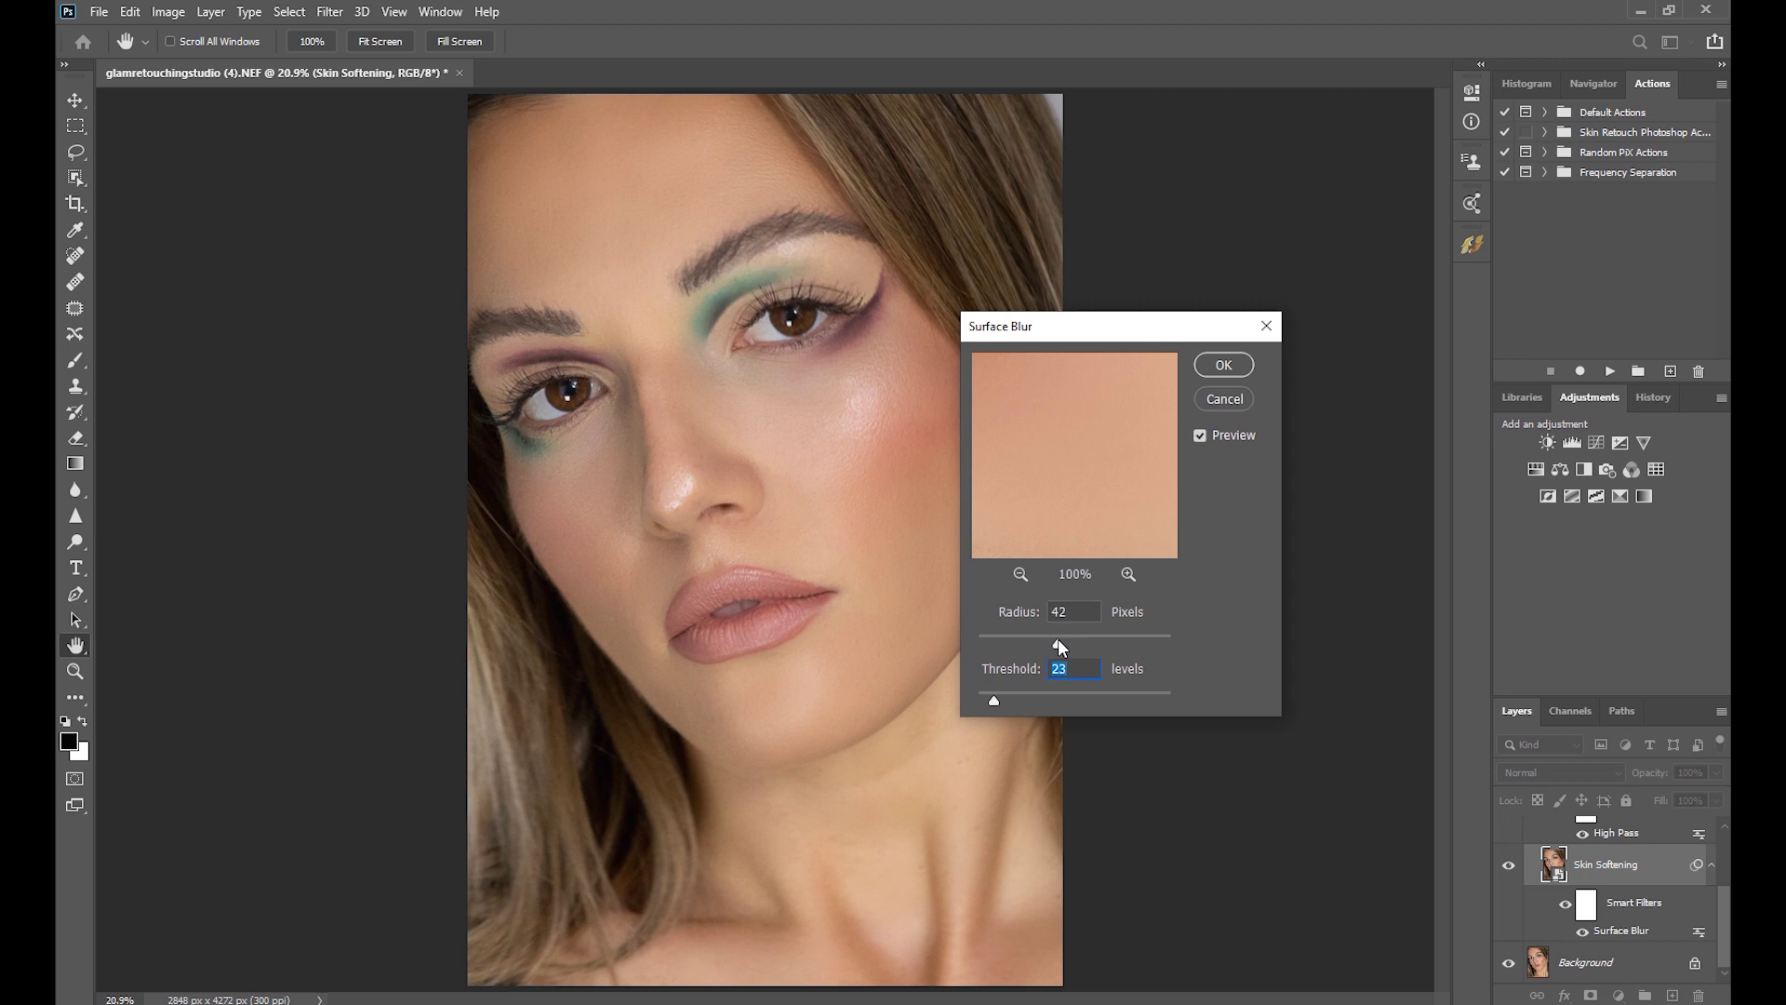
pyautogui.moveTo(1084, 642); pyautogui.dragTo(1102, 641)
pyautogui.moveTo(991, 699); pyautogui.dragTo(1010, 699)
pyautogui.click(1222, 365)
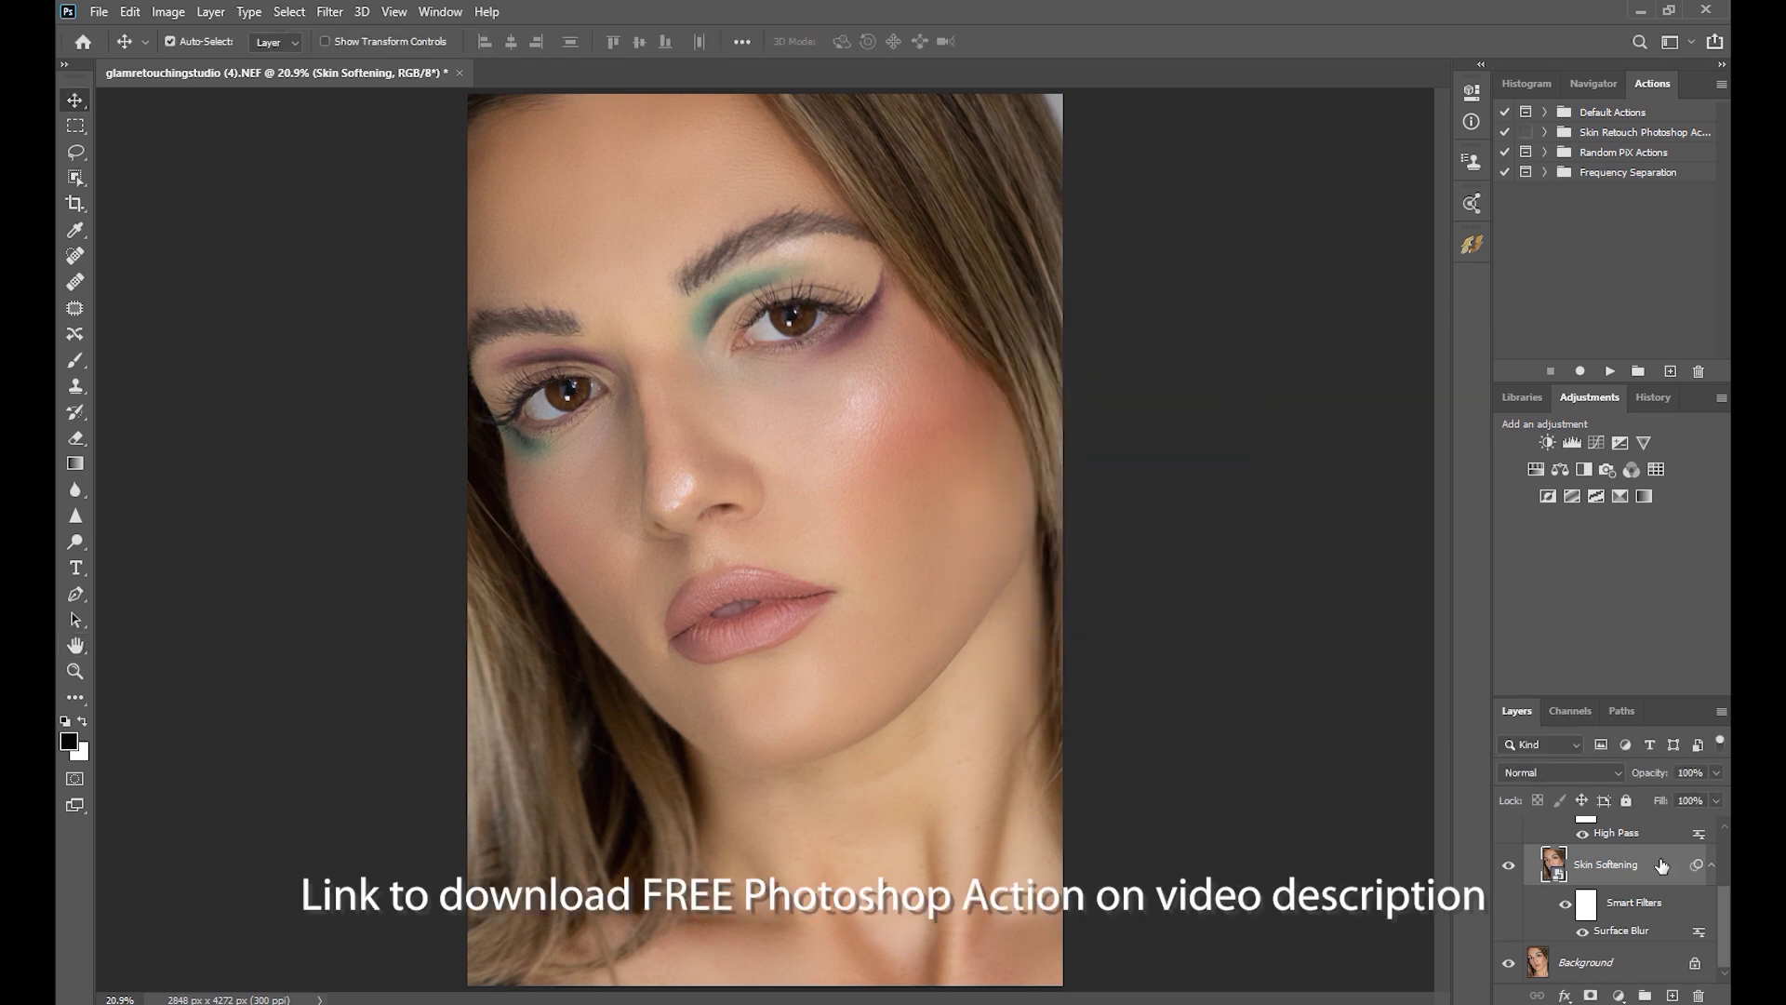
pyautogui.scroll(2, 1721, 878)
pyautogui.click(1530, 836)
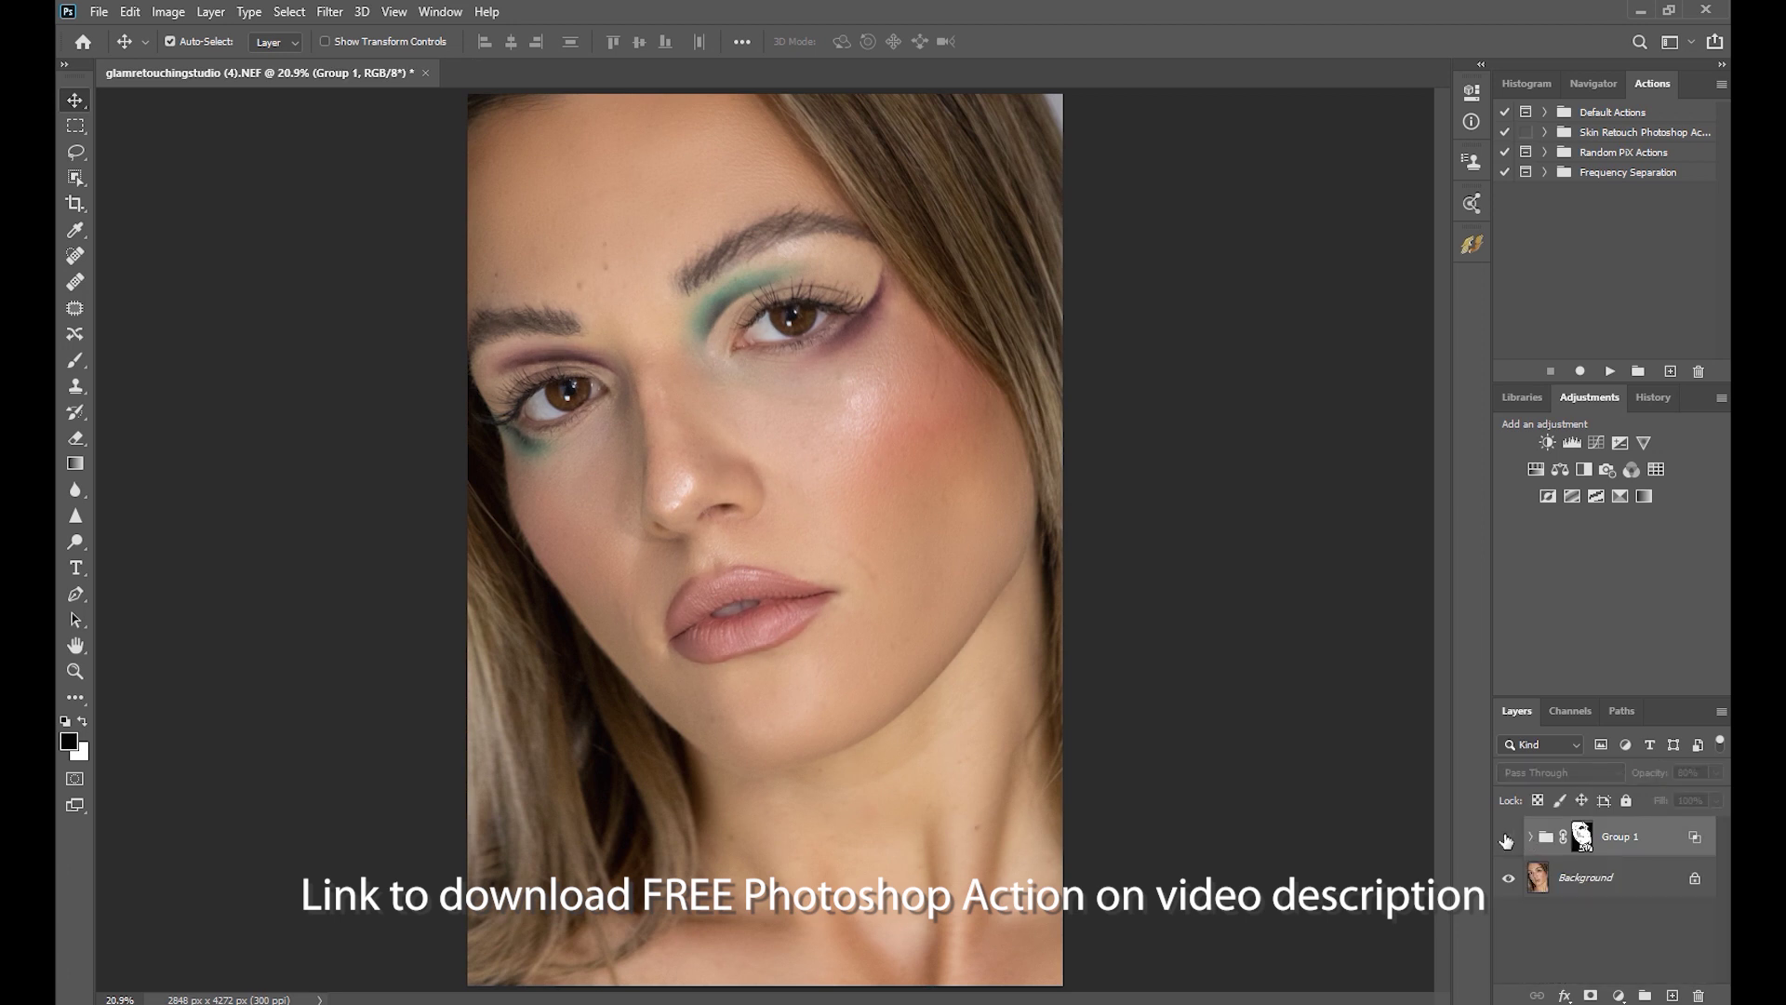
pyautogui.click(1507, 838)
pyautogui.click(1508, 838)
pyautogui.scroll(3, 916, 549)
pyautogui.moveTo(949, 580); pyautogui.dragTo(1057, 661)
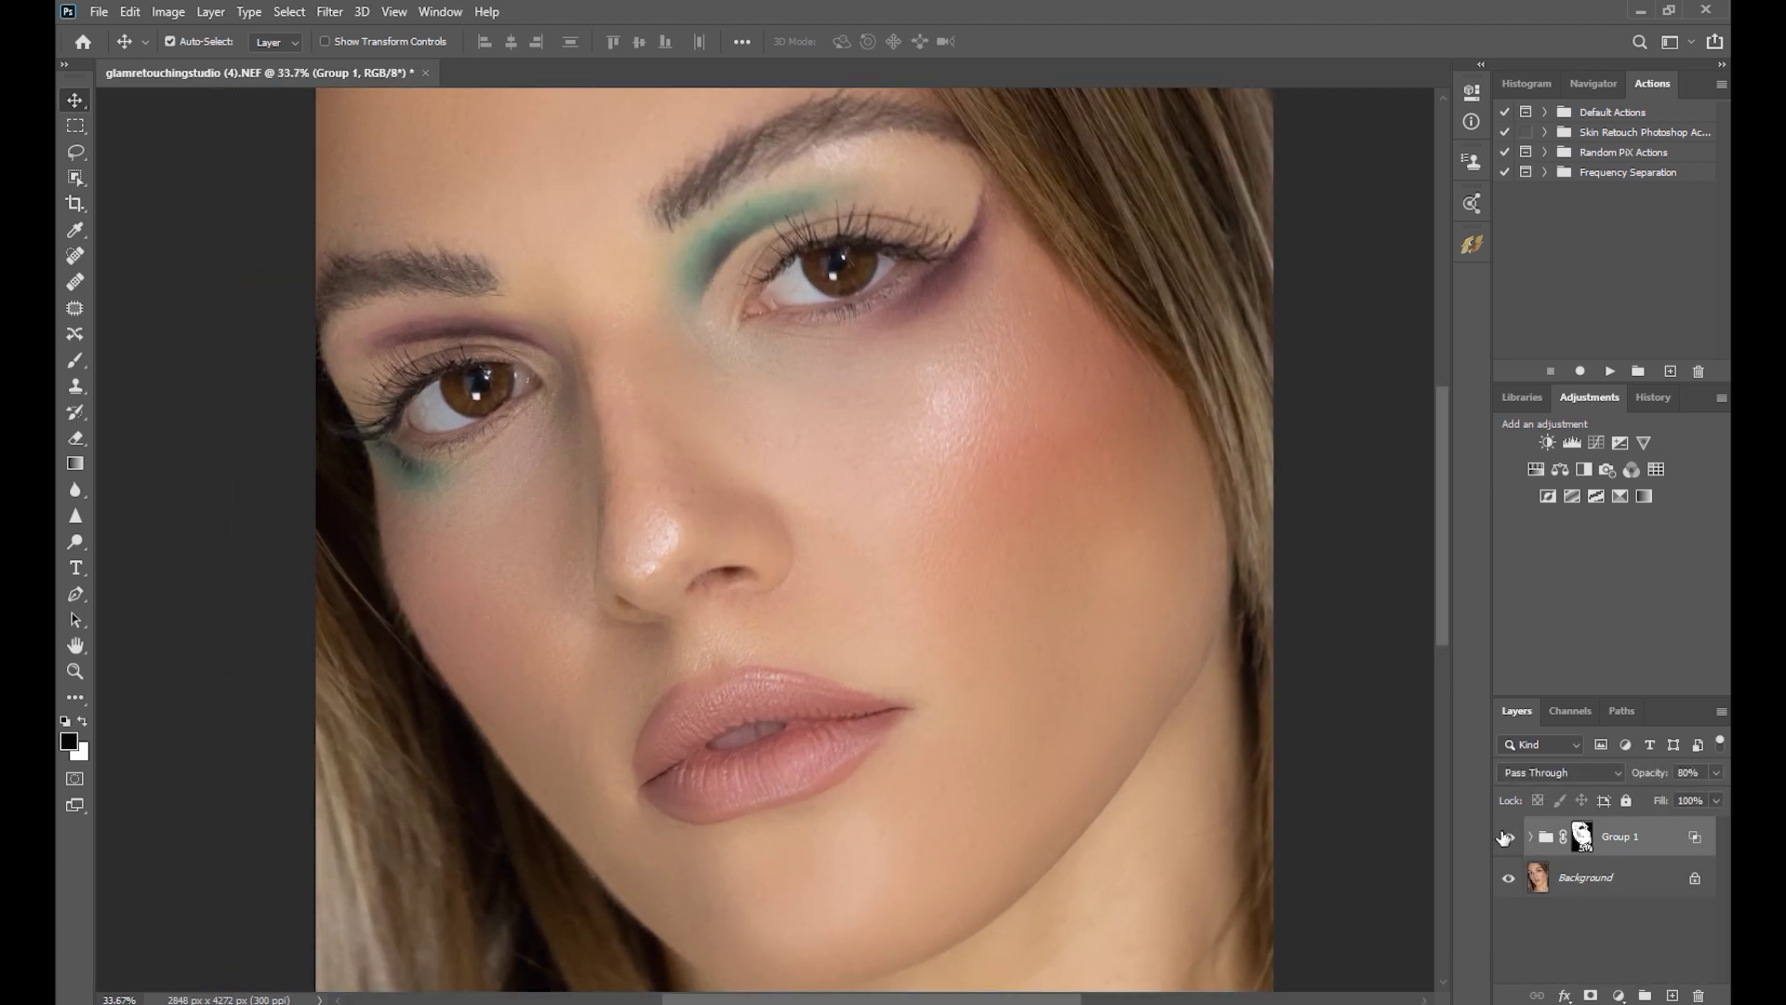
pyautogui.click(1505, 838)
pyautogui.click(1505, 839)
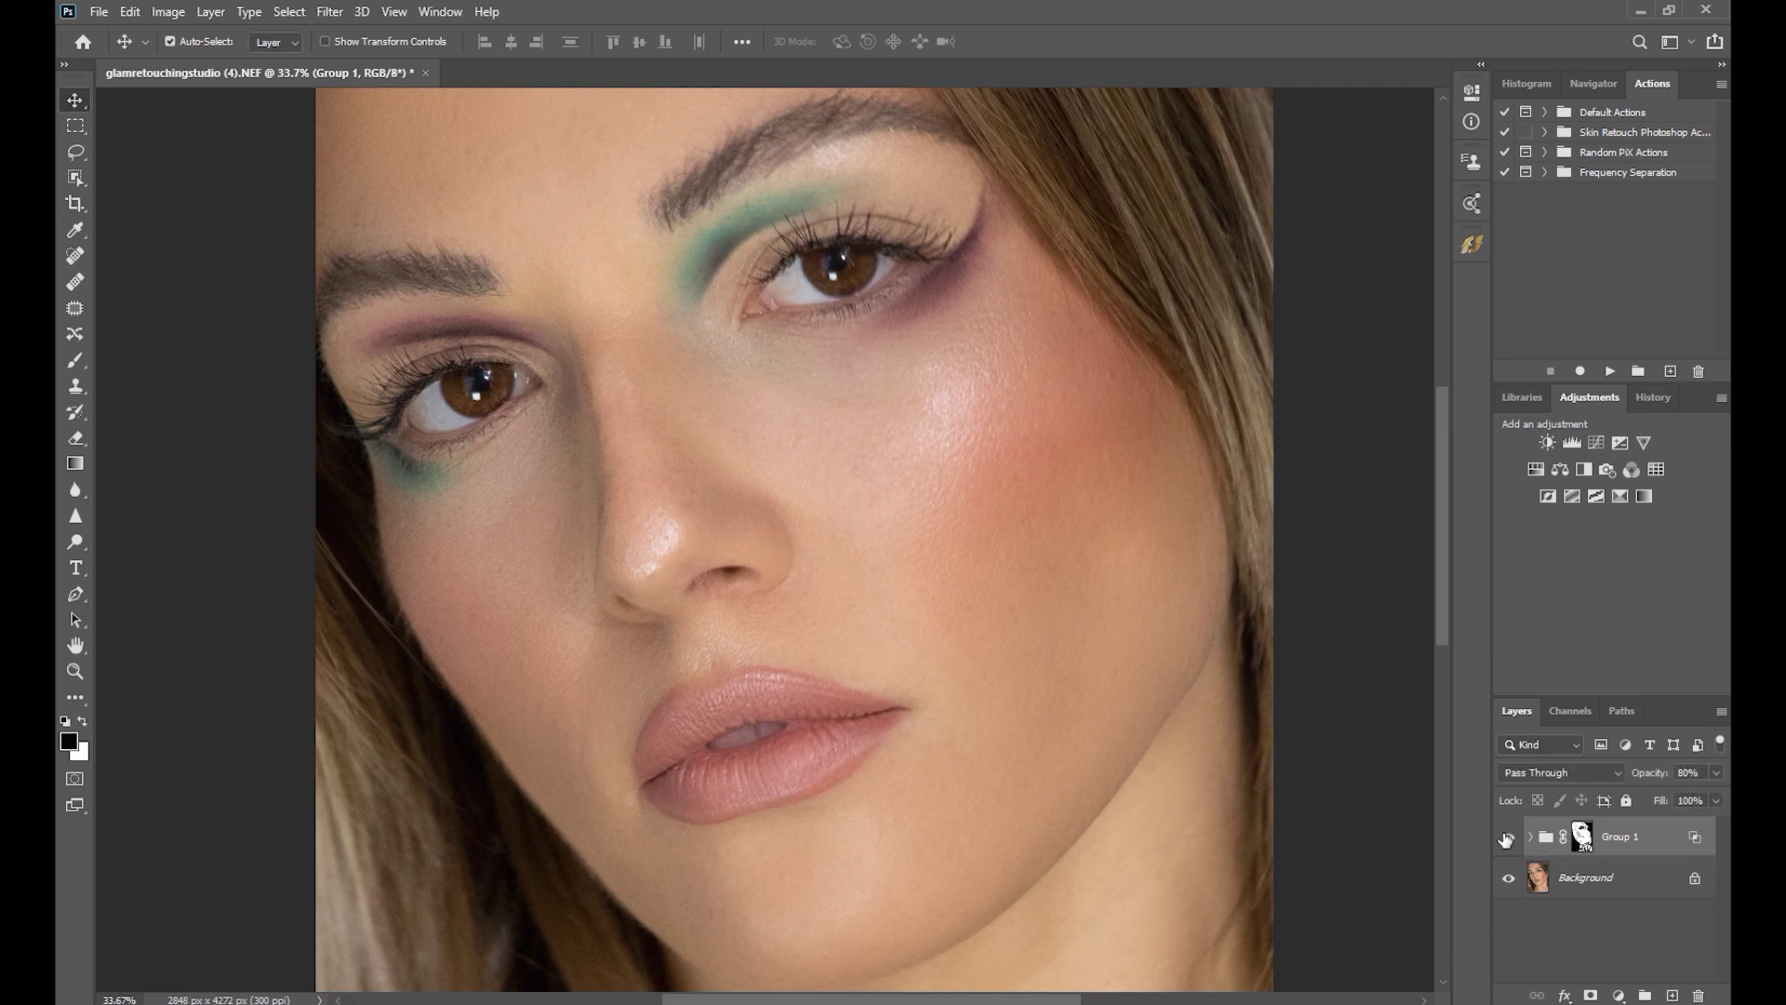